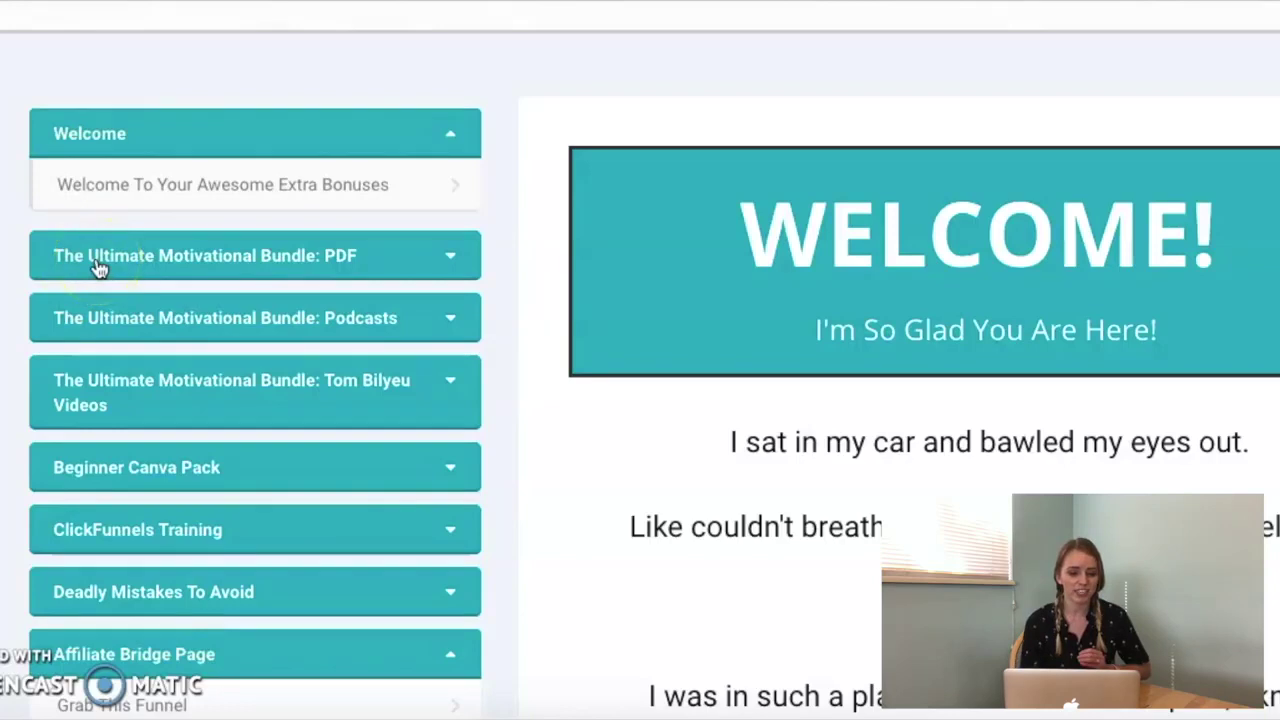
Open the "Get Unstuck Today!" lesson in The Ultimate Motivational Bundle: PDF section and look through its page
{"action": "left_click", "coordinate": [99, 258]}
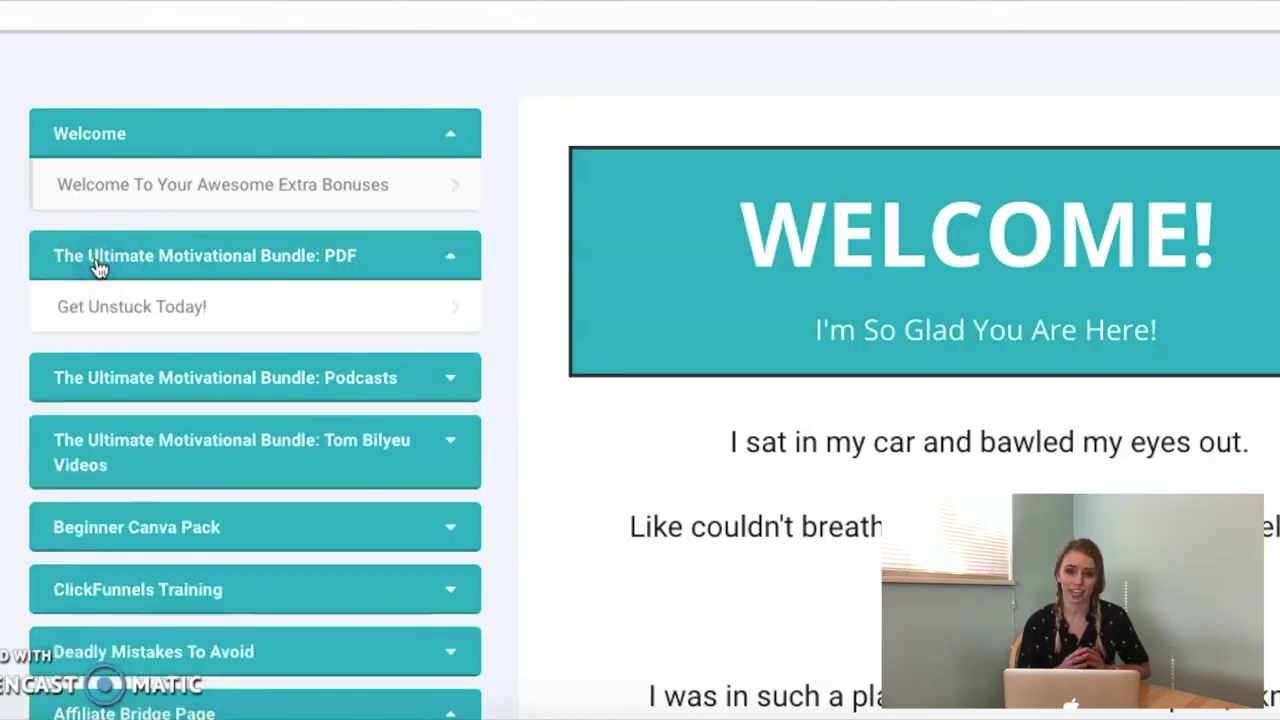
{"action": "left_click", "coordinate": [94, 312]}
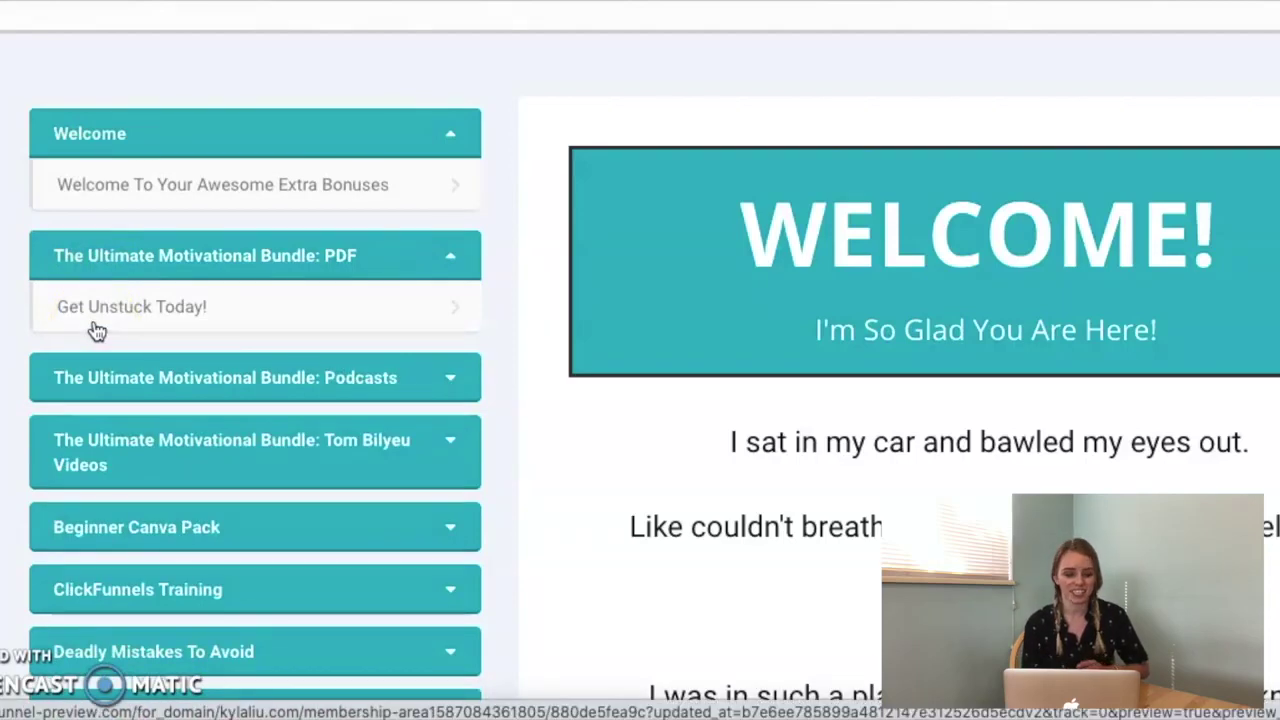
{"action": "left_click", "coordinate": [97, 330]}
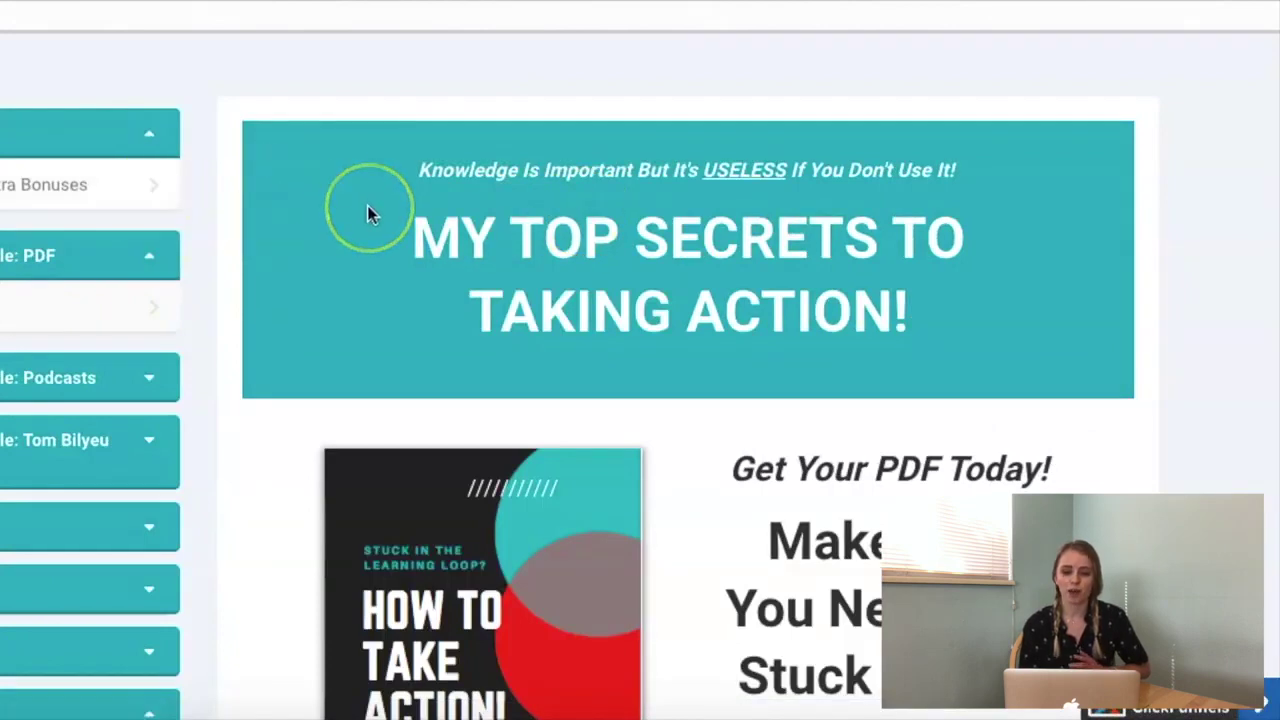
{"action": "scroll", "coordinate": [367, 209], "scroll_direction": "down", "scroll_amount": 2}
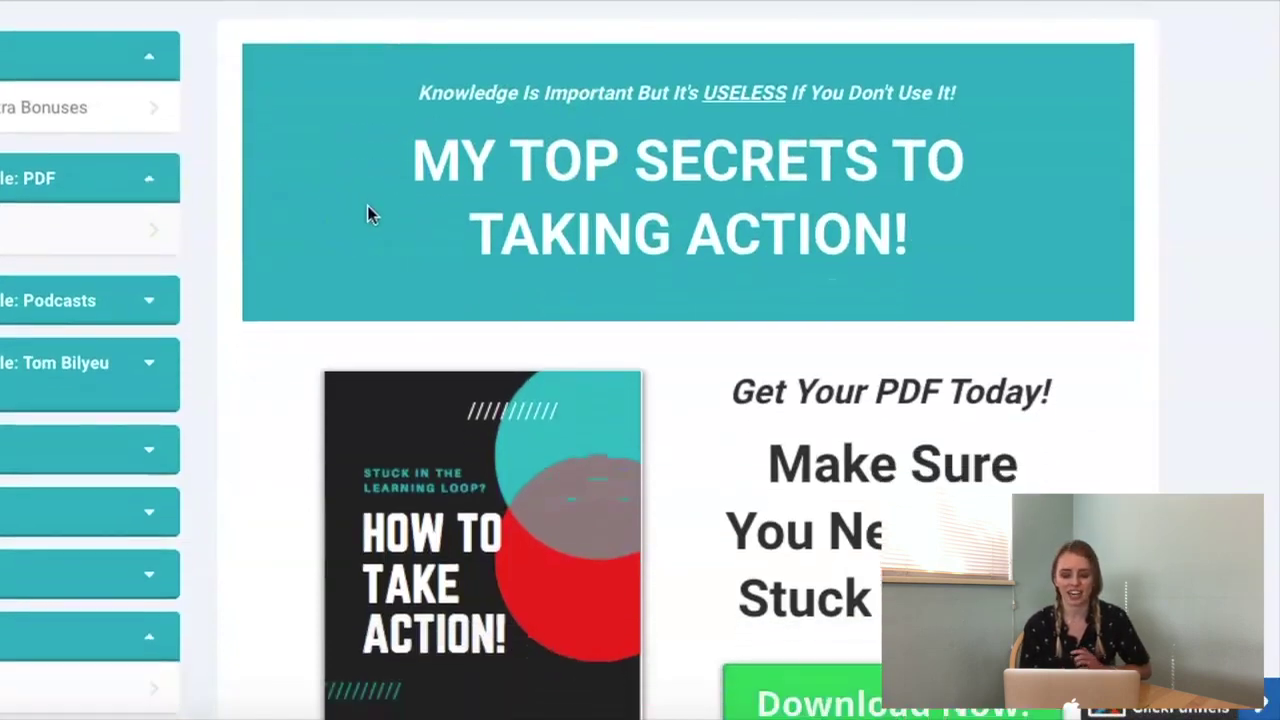
{"action": "scroll", "coordinate": [367, 205], "scroll_direction": "down", "scroll_amount": 3}
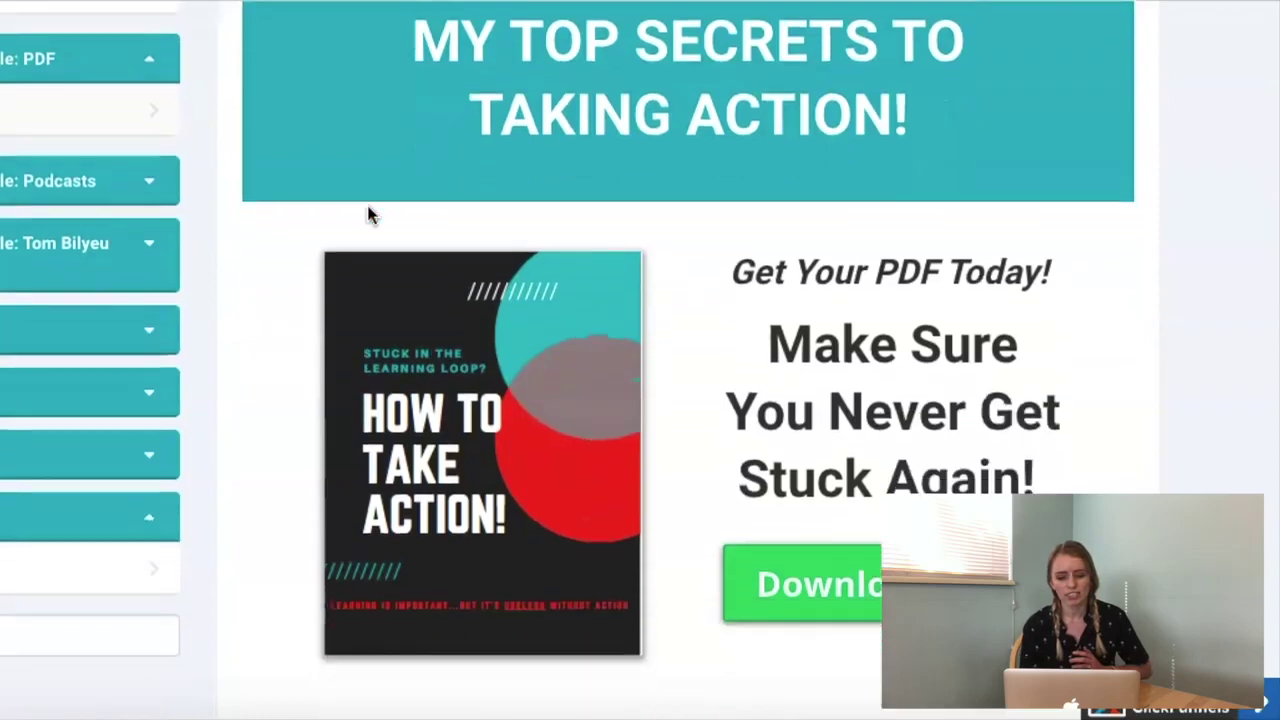
{"action": "scroll", "coordinate": [367, 213], "scroll_direction": "down", "scroll_amount": 2}
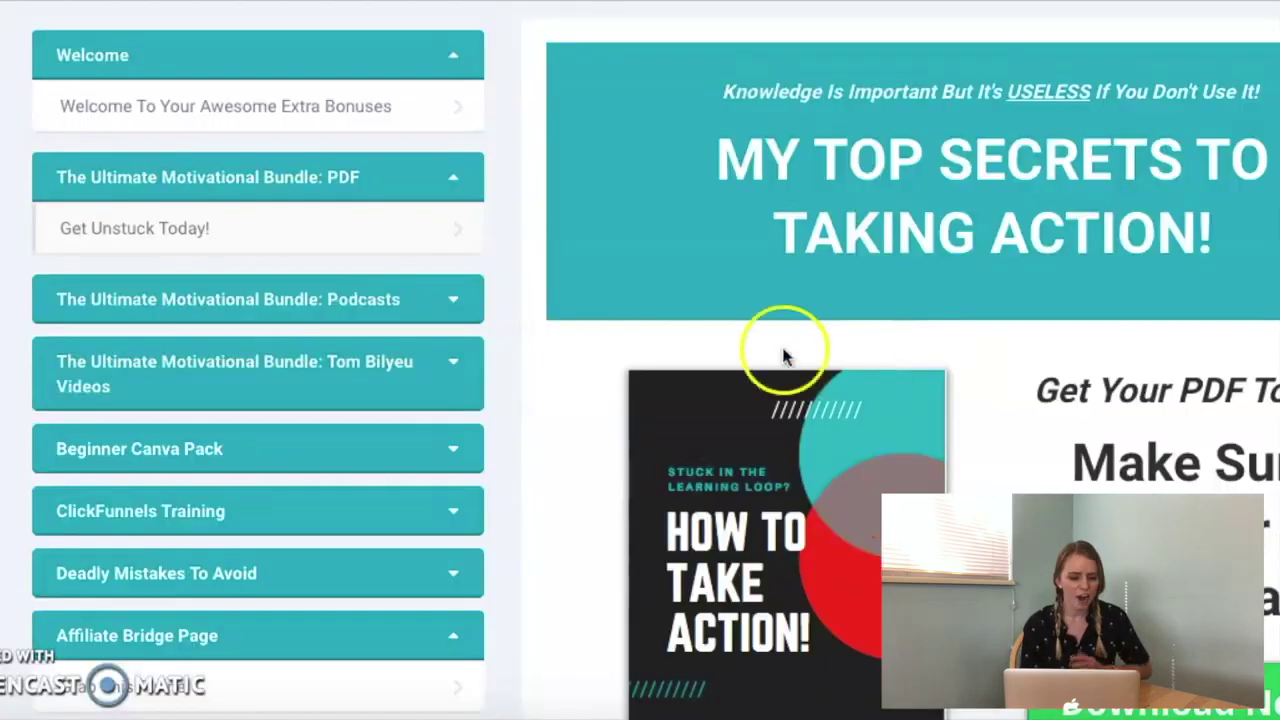
Expand The Ultimate Motivational Bundle: Podcasts section, look through its list of episodes, and collapse it again
{"action": "left_click", "coordinate": [400, 299]}
{"action": "scroll", "coordinate": [328, 428], "scroll_direction": "down", "scroll_amount": 5}
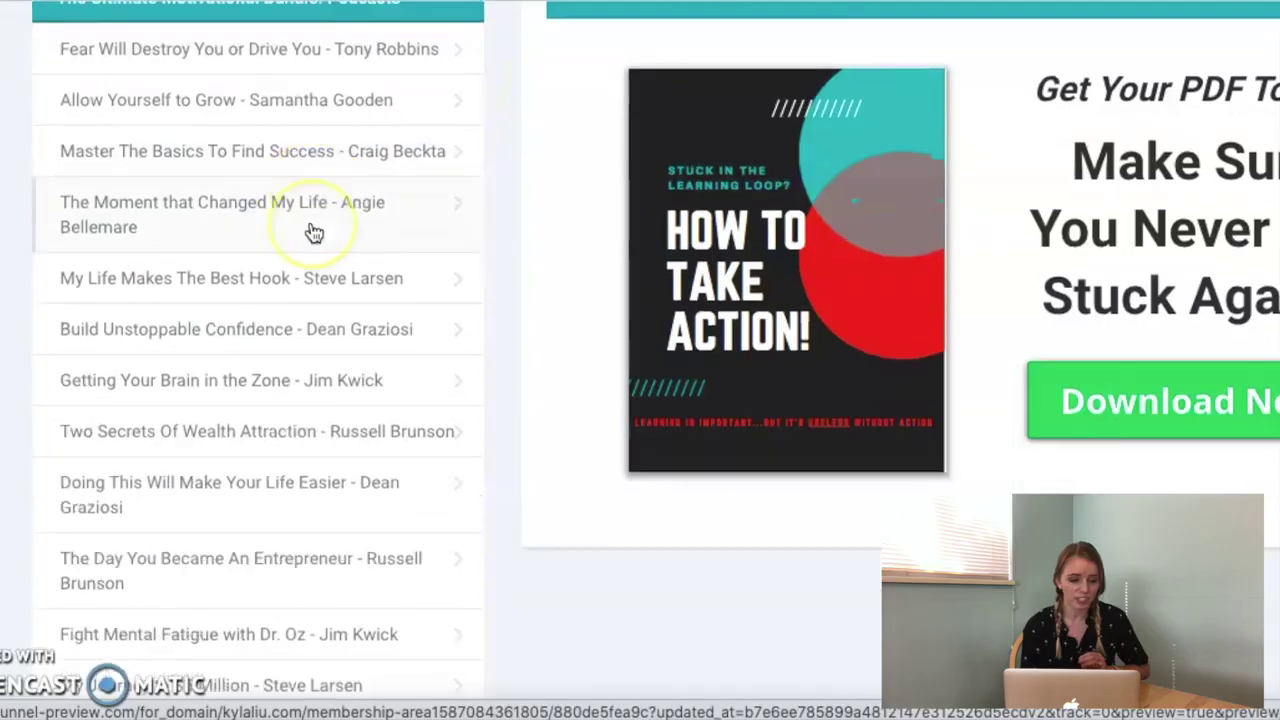
{"action": "scroll", "coordinate": [309, 229], "scroll_direction": "down", "scroll_amount": 3}
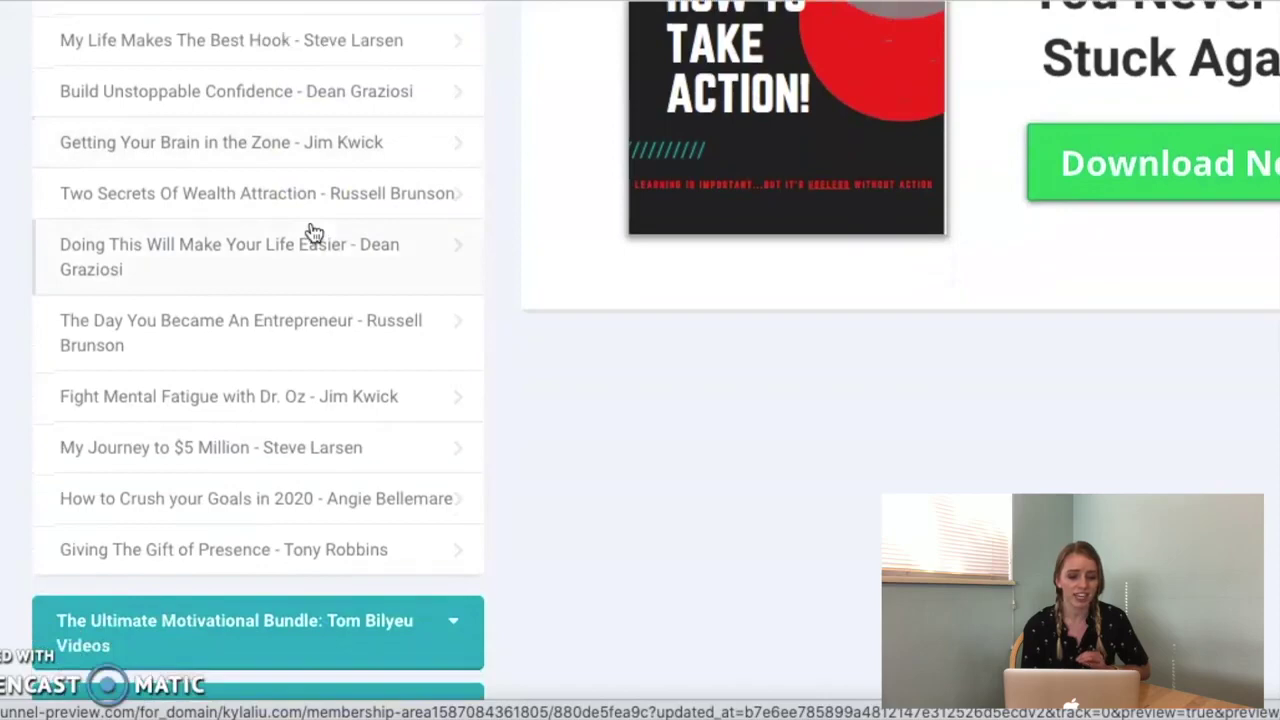
{"action": "scroll", "coordinate": [309, 229], "scroll_direction": "up", "scroll_amount": 5}
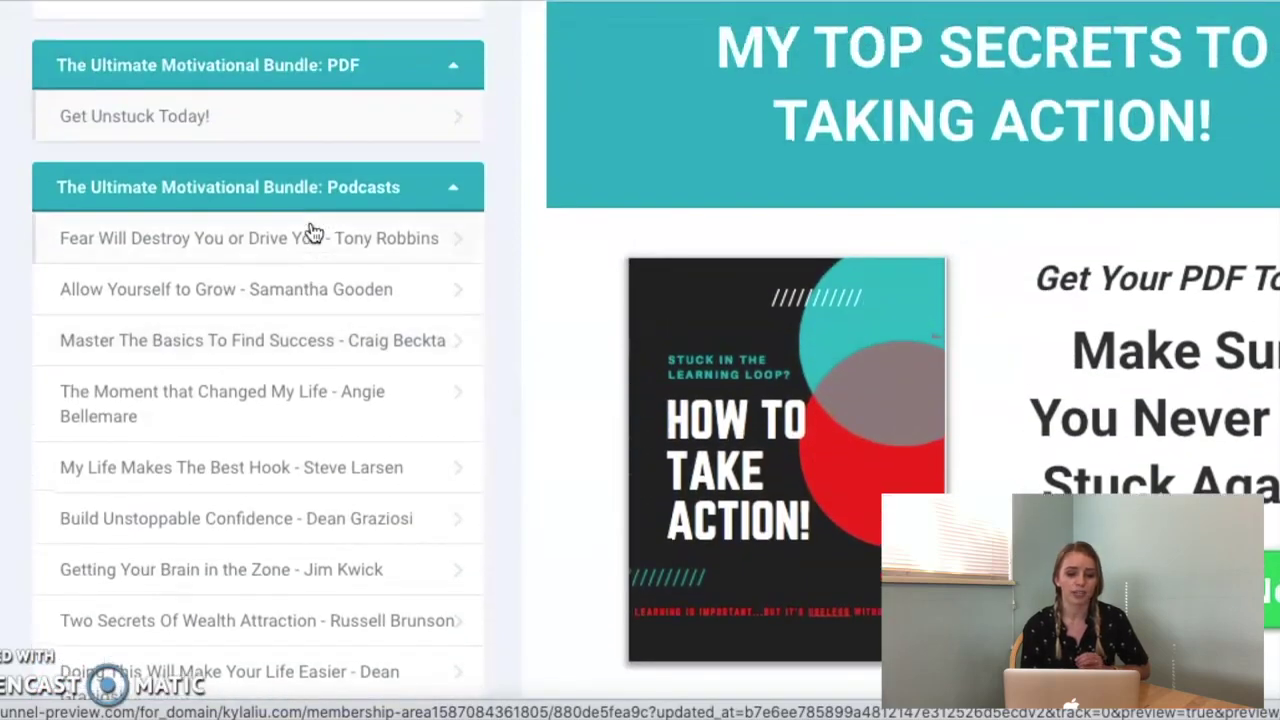
{"action": "left_click", "coordinate": [434, 187]}
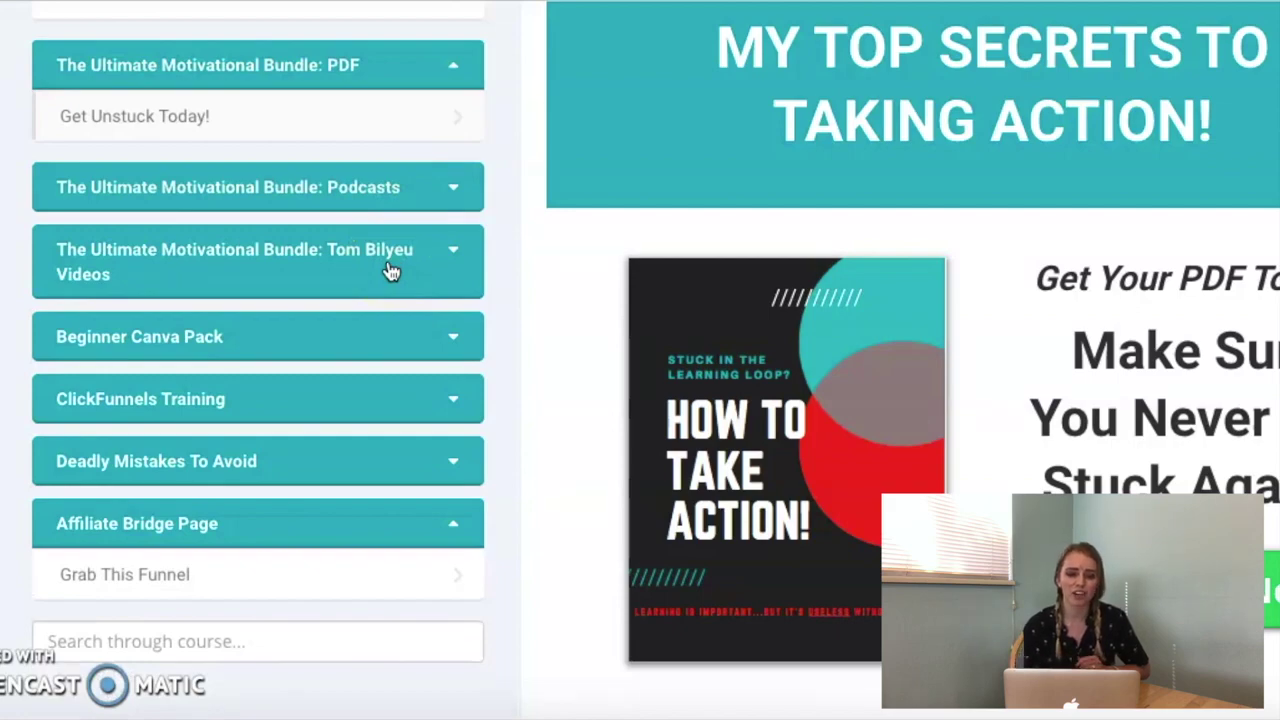
{"action": "scroll", "coordinate": [388, 271], "scroll_direction": "up", "scroll_amount": 3}
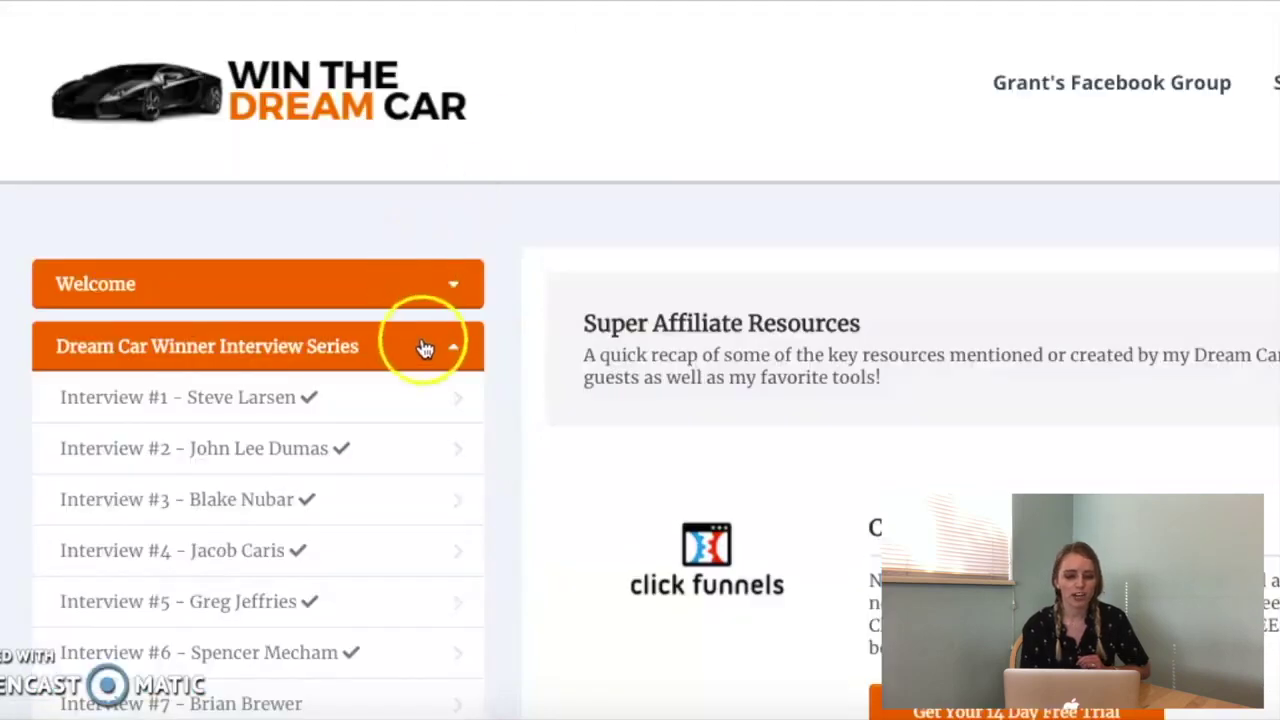
Collapse the Dream Car Winner Interview Series section, open the lesson under Welcome, and read through its page
{"action": "left_click", "coordinate": [425, 348]}
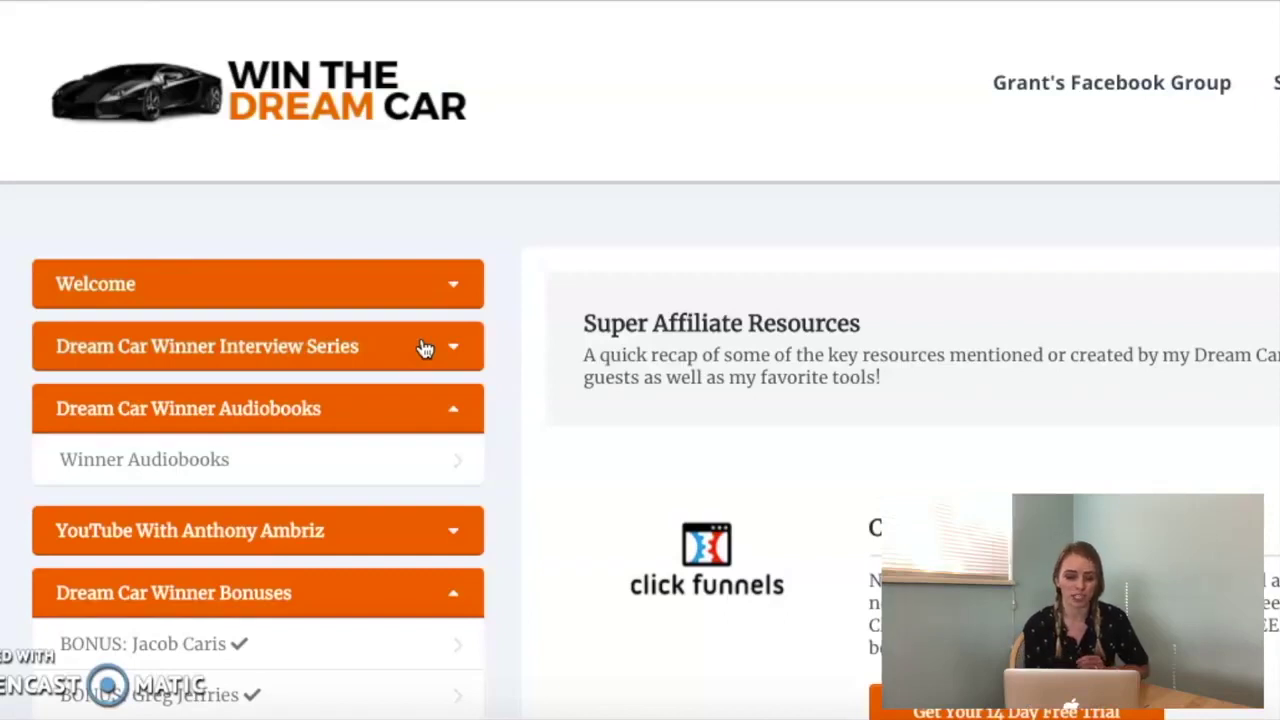
{"action": "left_click", "coordinate": [380, 290]}
{"action": "left_click", "coordinate": [316, 343]}
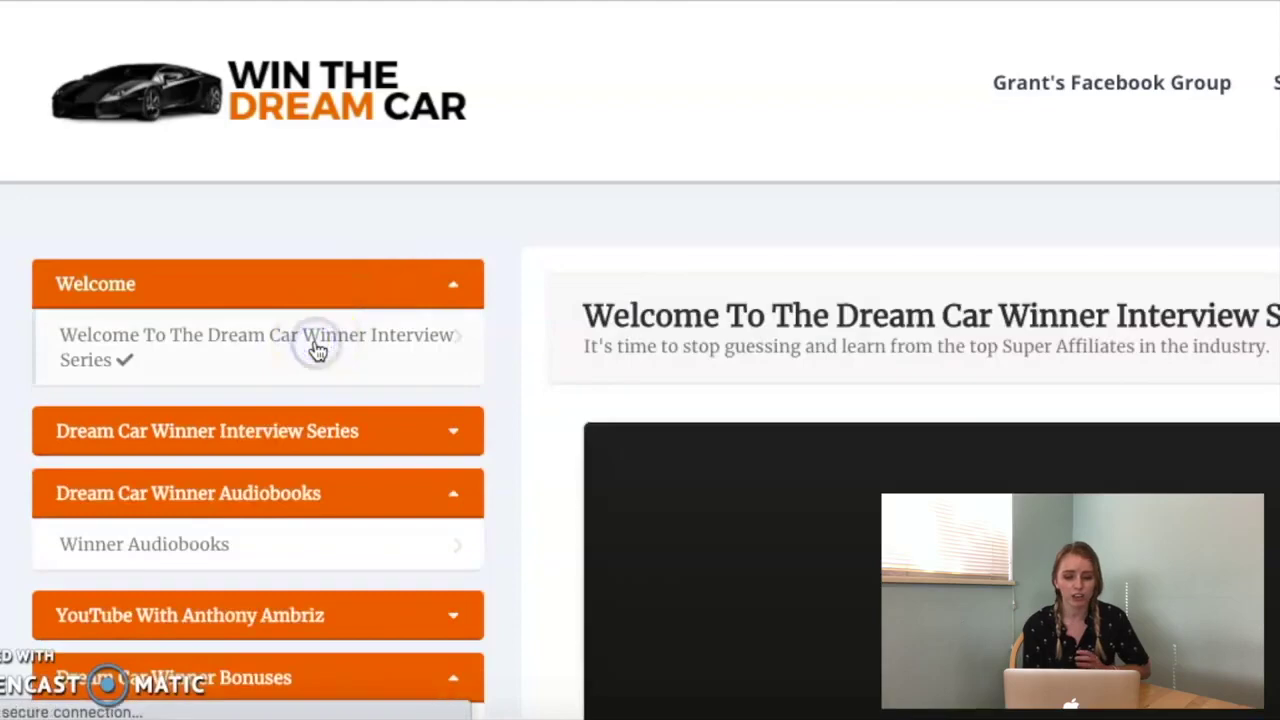
{"action": "scroll", "coordinate": [640, 190], "scroll_direction": "down", "scroll_amount": 4}
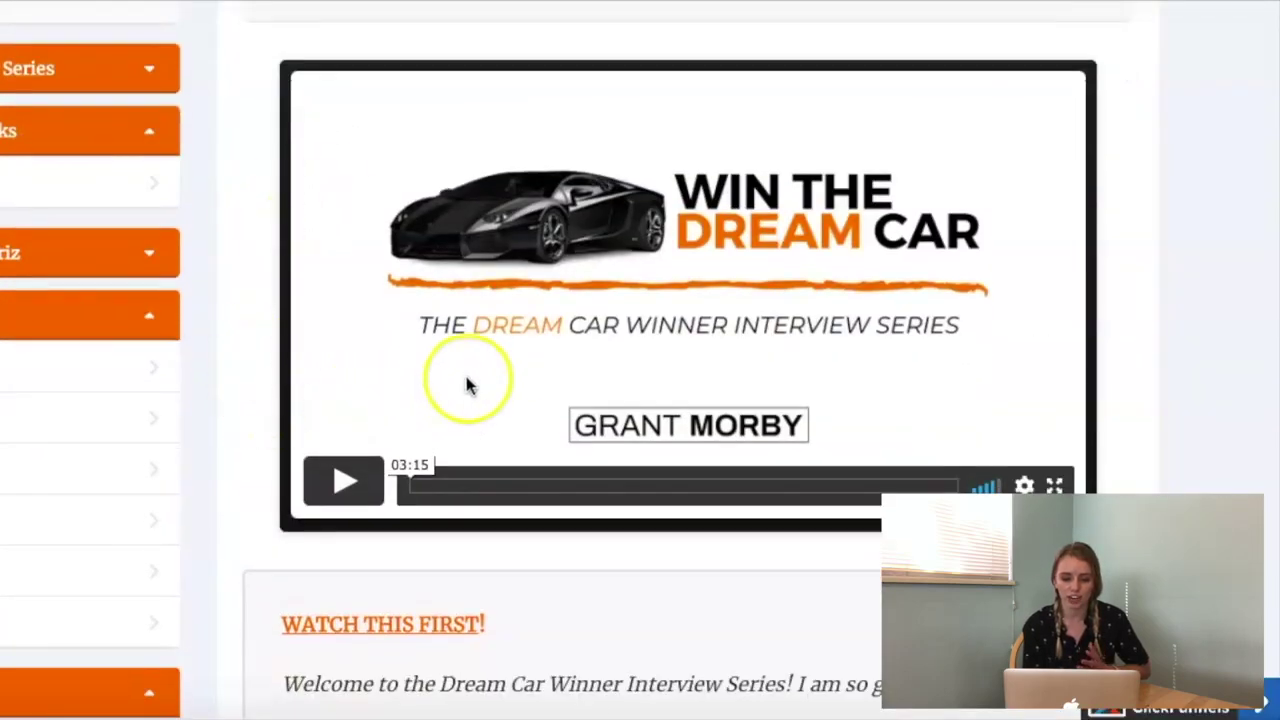
{"action": "scroll", "coordinate": [466, 383], "scroll_direction": "down", "scroll_amount": 3}
{"action": "scroll", "coordinate": [466, 380], "scroll_direction": "down", "scroll_amount": 5}
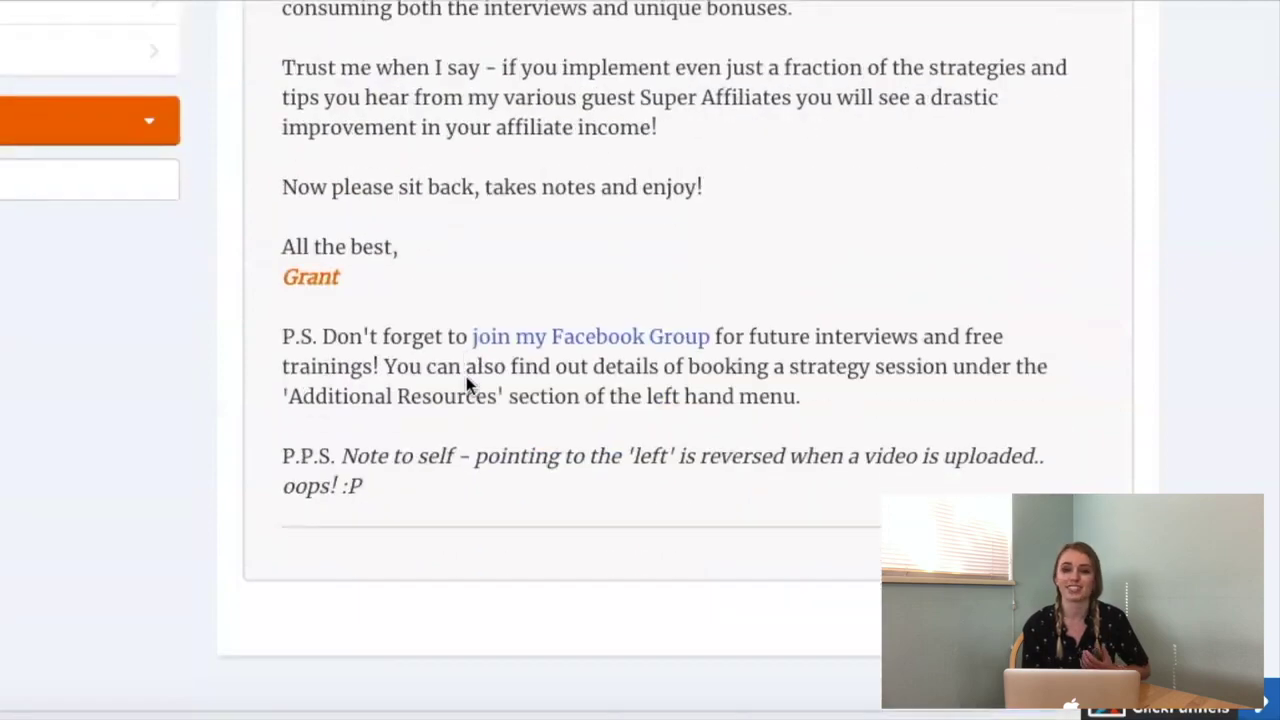
{"action": "scroll", "coordinate": [466, 384], "scroll_direction": "up", "scroll_amount": 10}
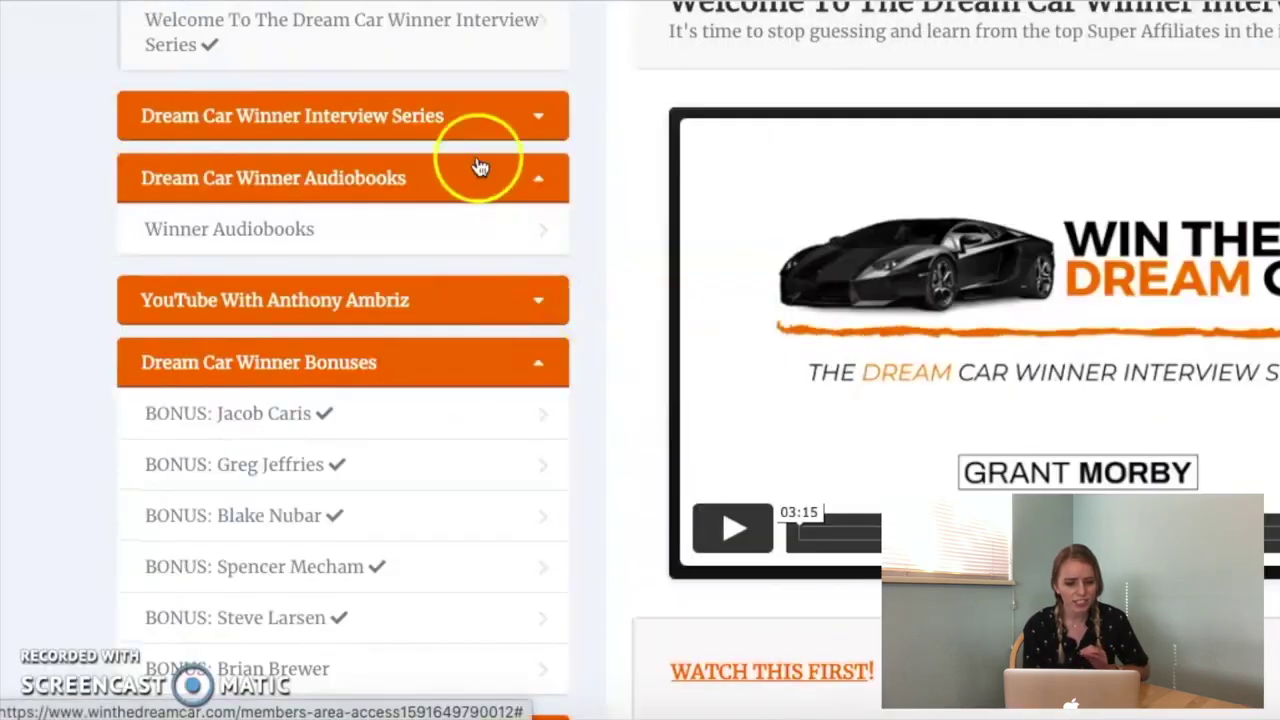
{"action": "scroll", "coordinate": [88, 169], "scroll_direction": "up", "scroll_amount": 2}
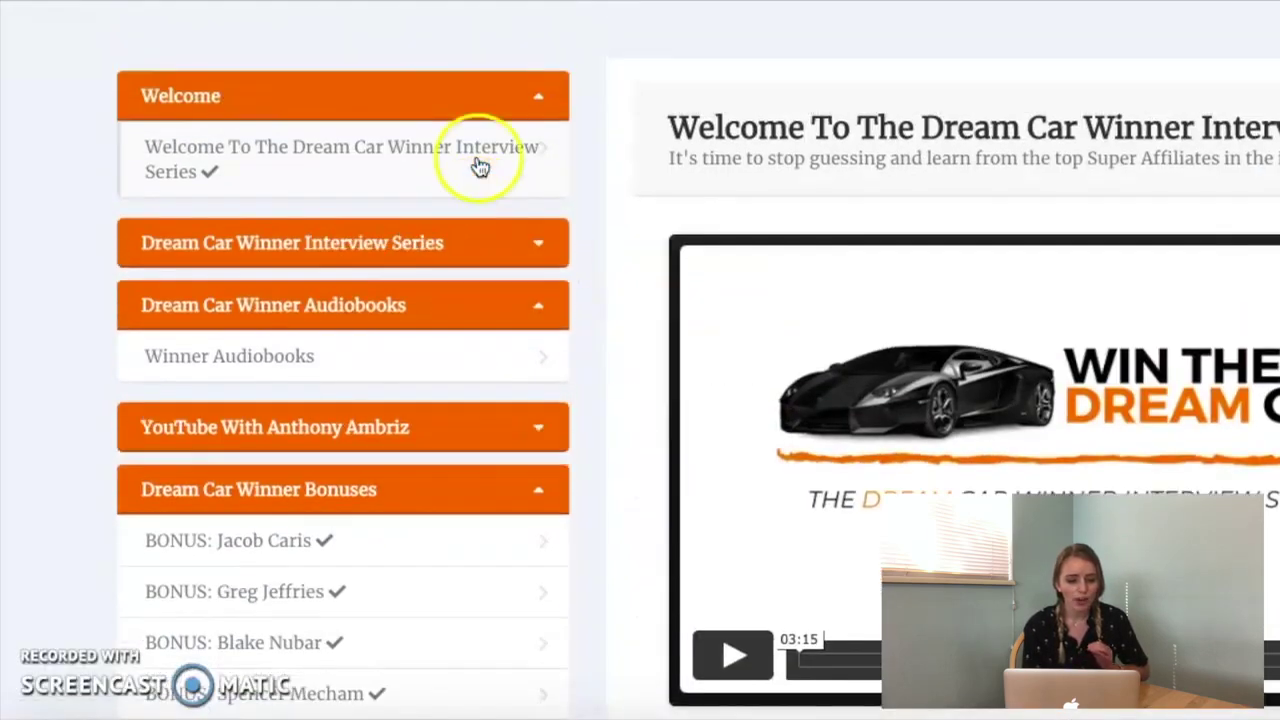
Expand the Dream Car Winner Interview Series section and look through its list of interviews
{"action": "left_click", "coordinate": [445, 262]}
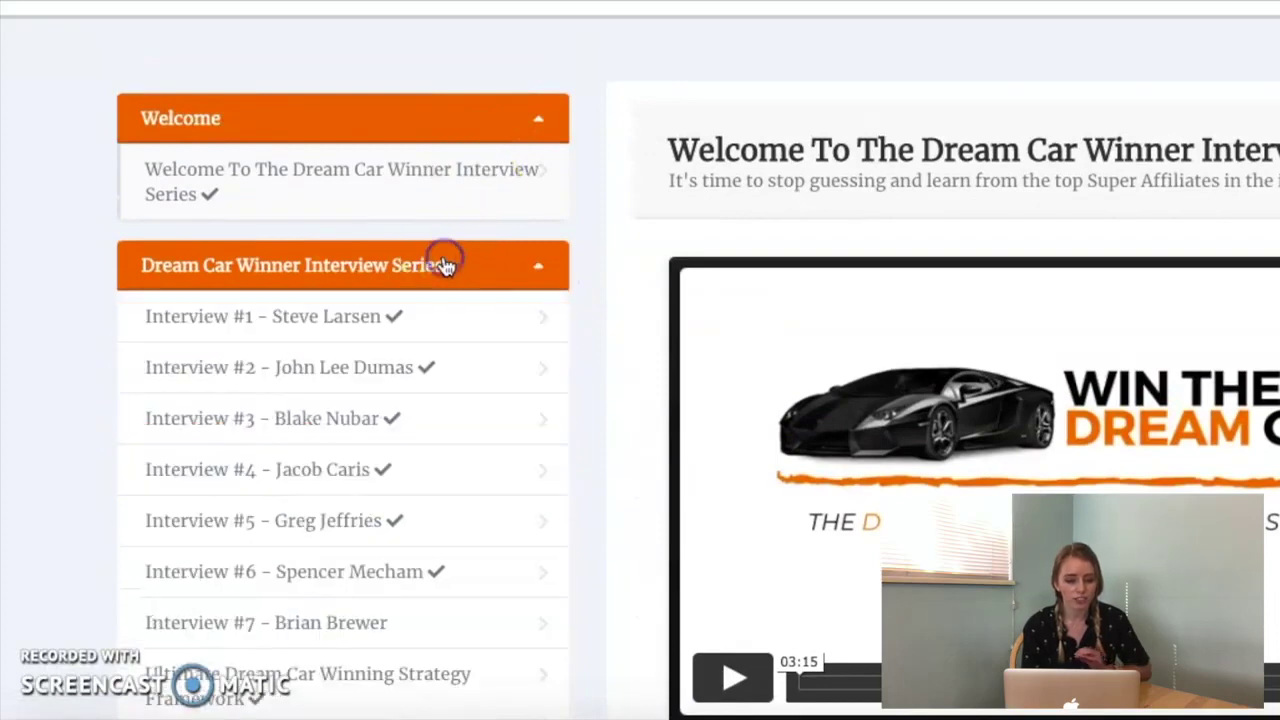
{"action": "scroll", "coordinate": [370, 370], "scroll_direction": "down", "scroll_amount": 2}
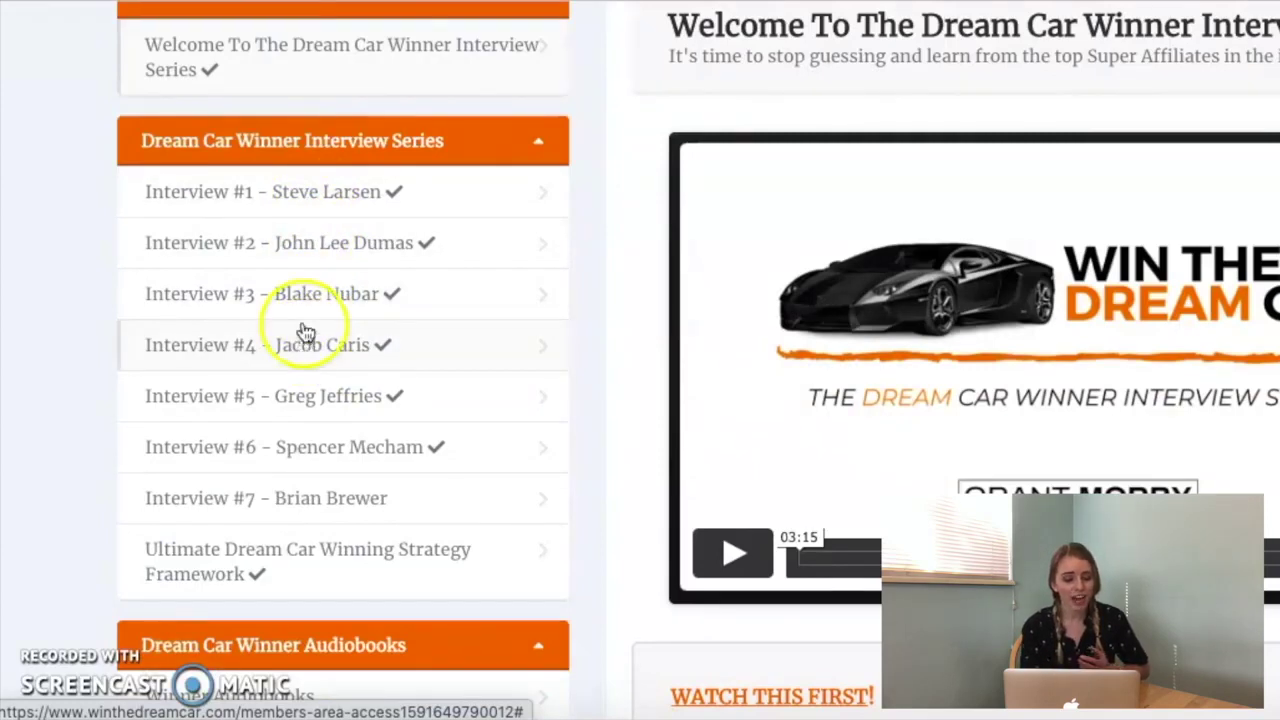
{"action": "scroll", "coordinate": [304, 323], "scroll_direction": "down", "scroll_amount": 1}
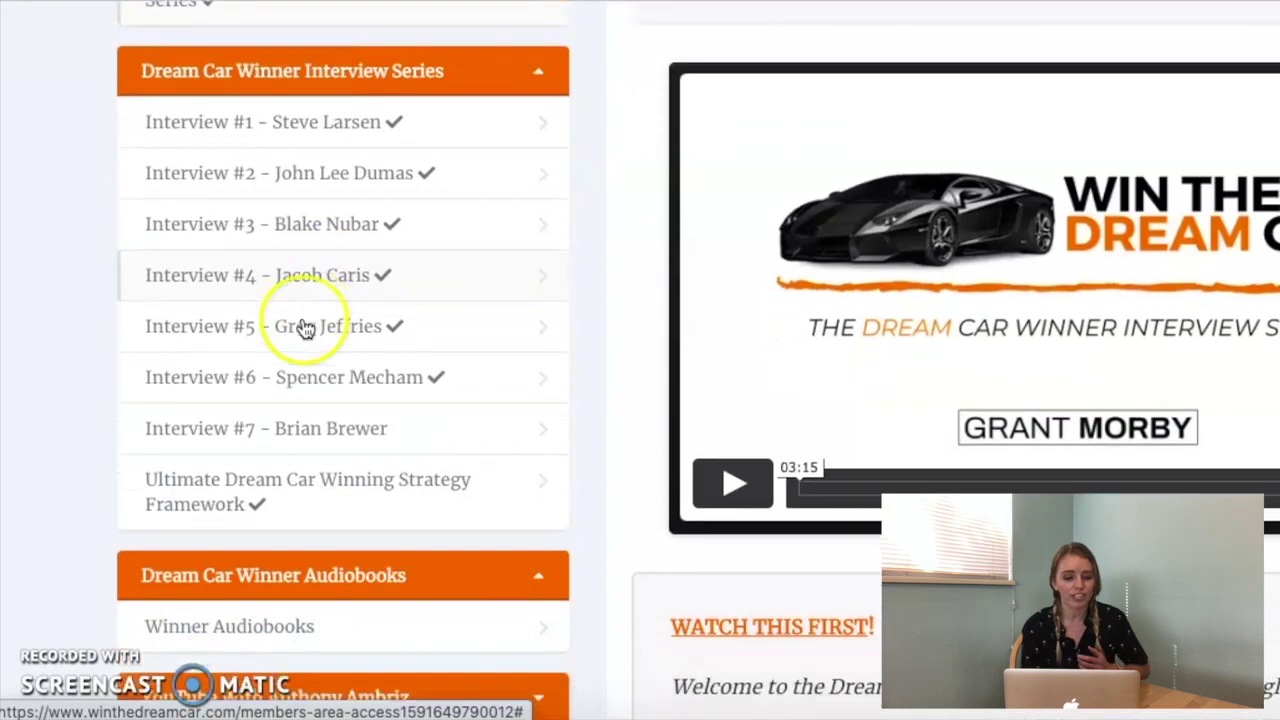
Open Interview #1 and examine its page from the video down to the interview resources
{"action": "left_click", "coordinate": [311, 128]}
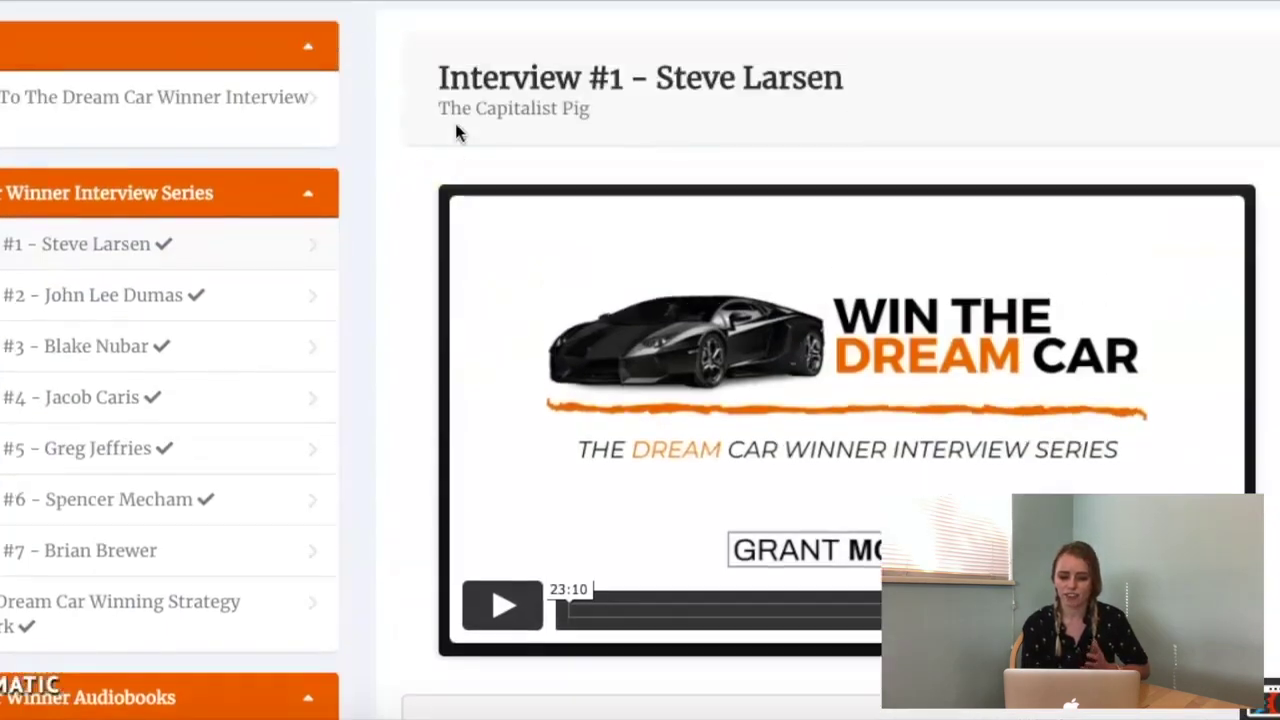
{"action": "scroll", "coordinate": [455, 133], "scroll_direction": "down", "scroll_amount": 4}
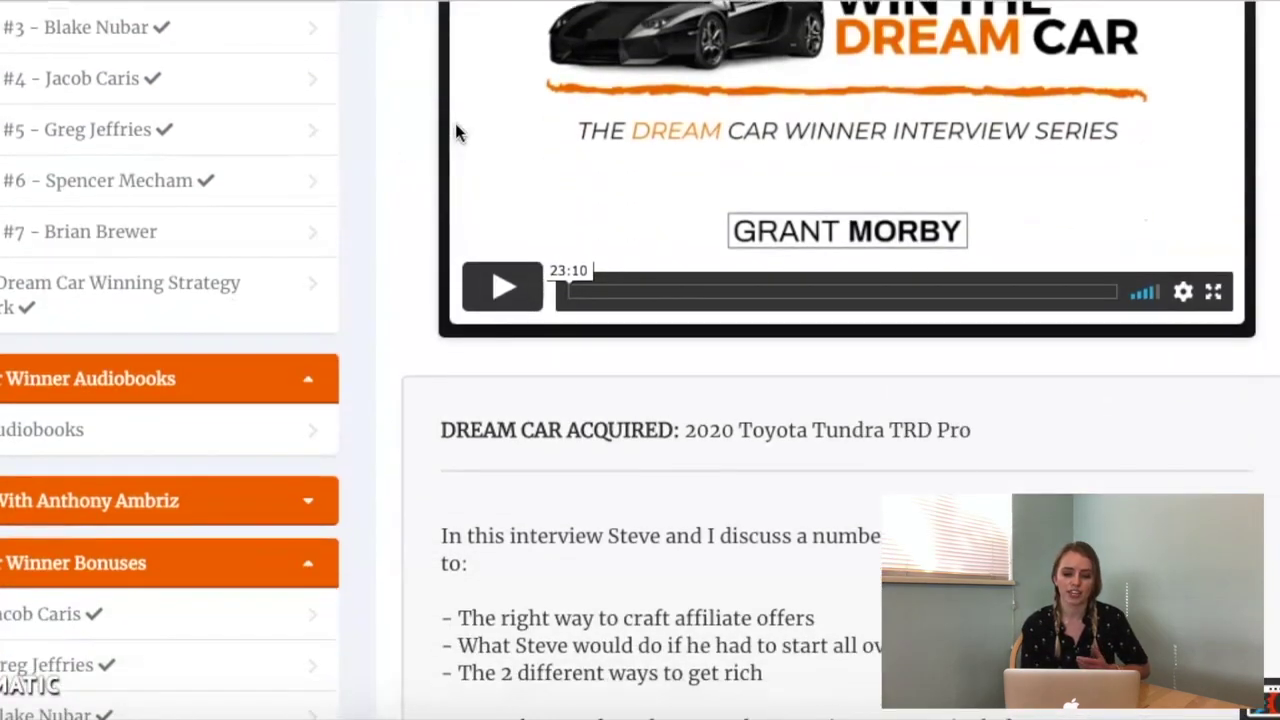
{"action": "left_click", "coordinate": [480, 292]}
{"action": "scroll", "coordinate": [474, 410], "scroll_direction": "down", "scroll_amount": 5}
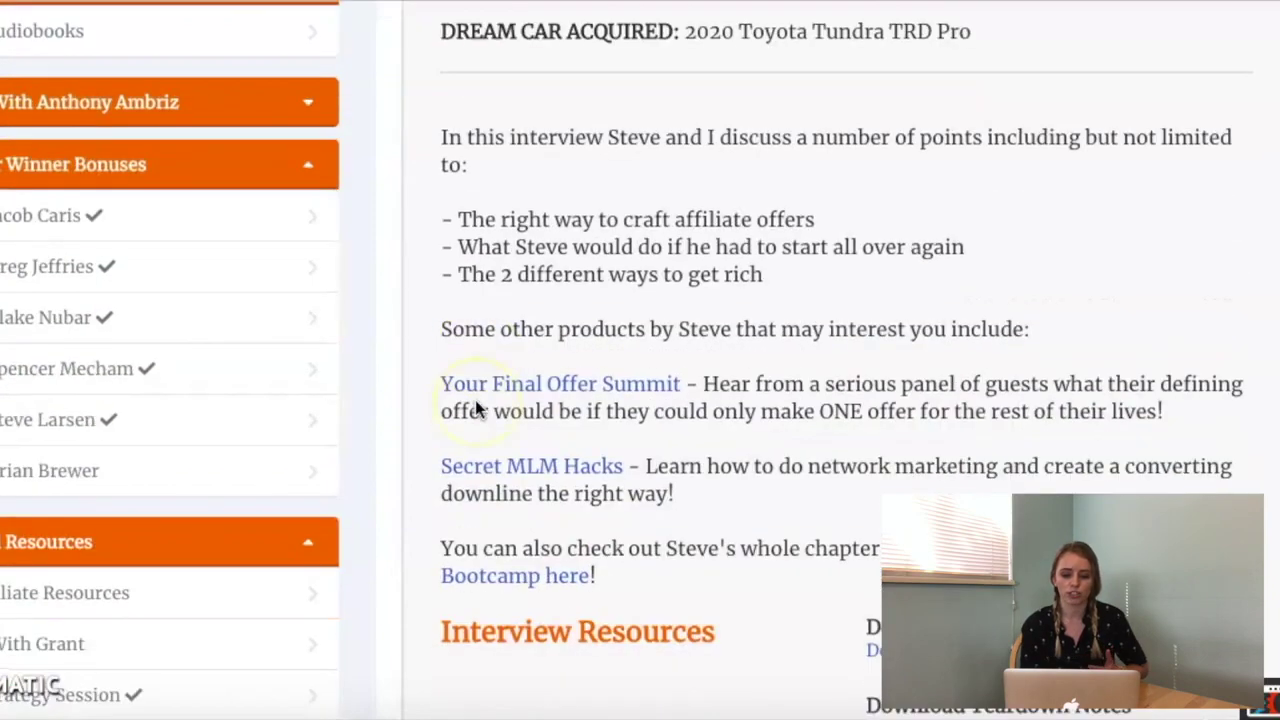
{"action": "scroll", "coordinate": [476, 400], "scroll_direction": "down", "scroll_amount": 3}
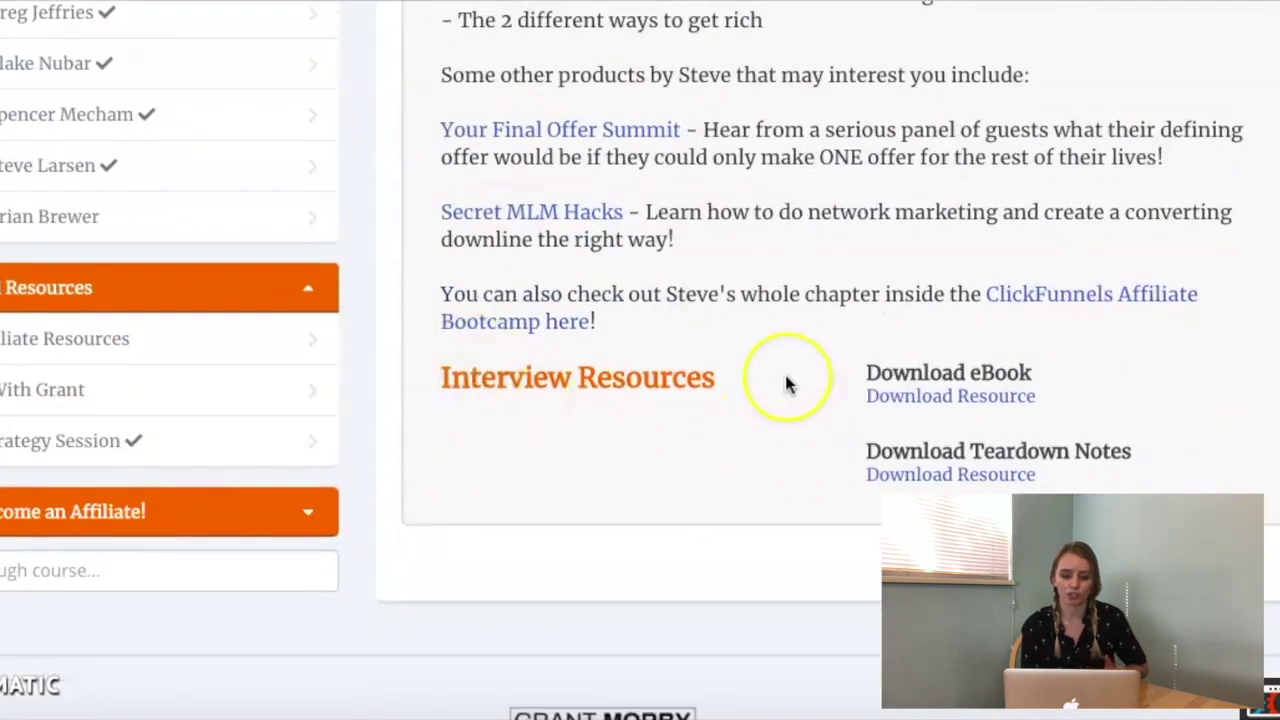
{"action": "scroll", "coordinate": [785, 380], "scroll_direction": "down", "scroll_amount": 2}
{"action": "scroll", "coordinate": [785, 380], "scroll_direction": "up", "scroll_amount": 5}
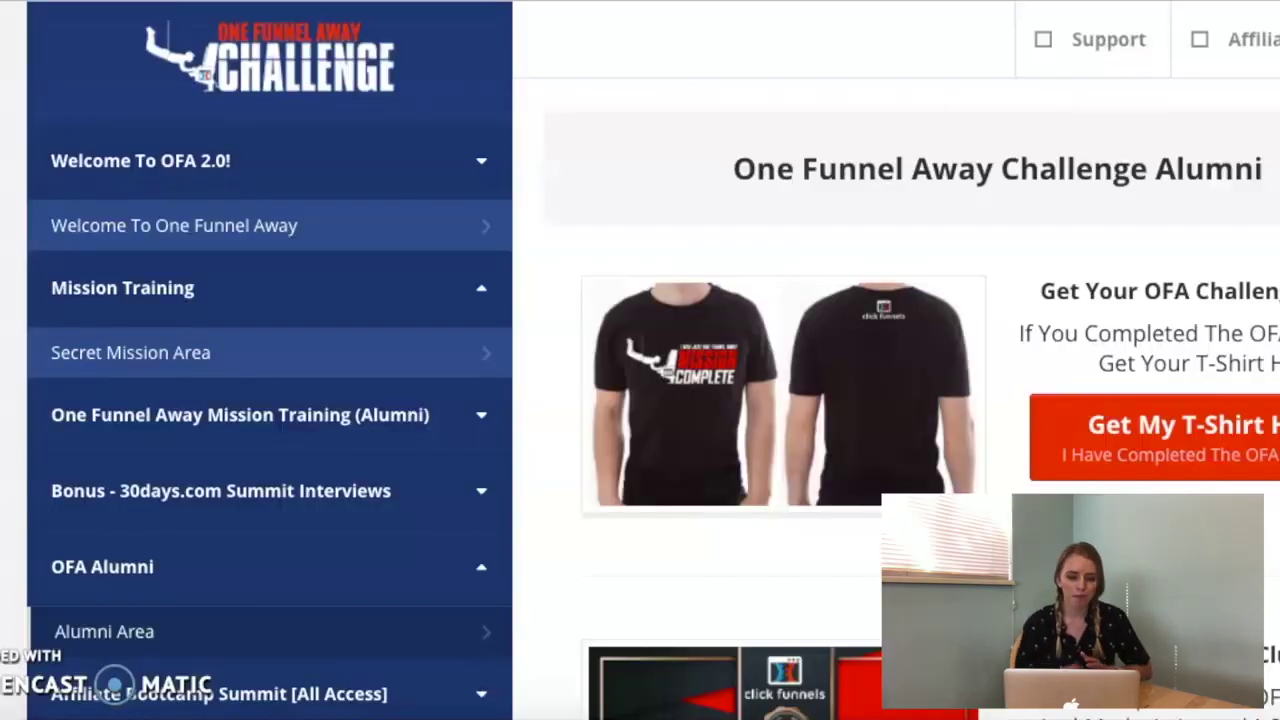
Open the "Welcome To One Funnel Away" lesson under Welcome To OFA 2.0! and read through its page
{"action": "left_click", "coordinate": [420, 150]}
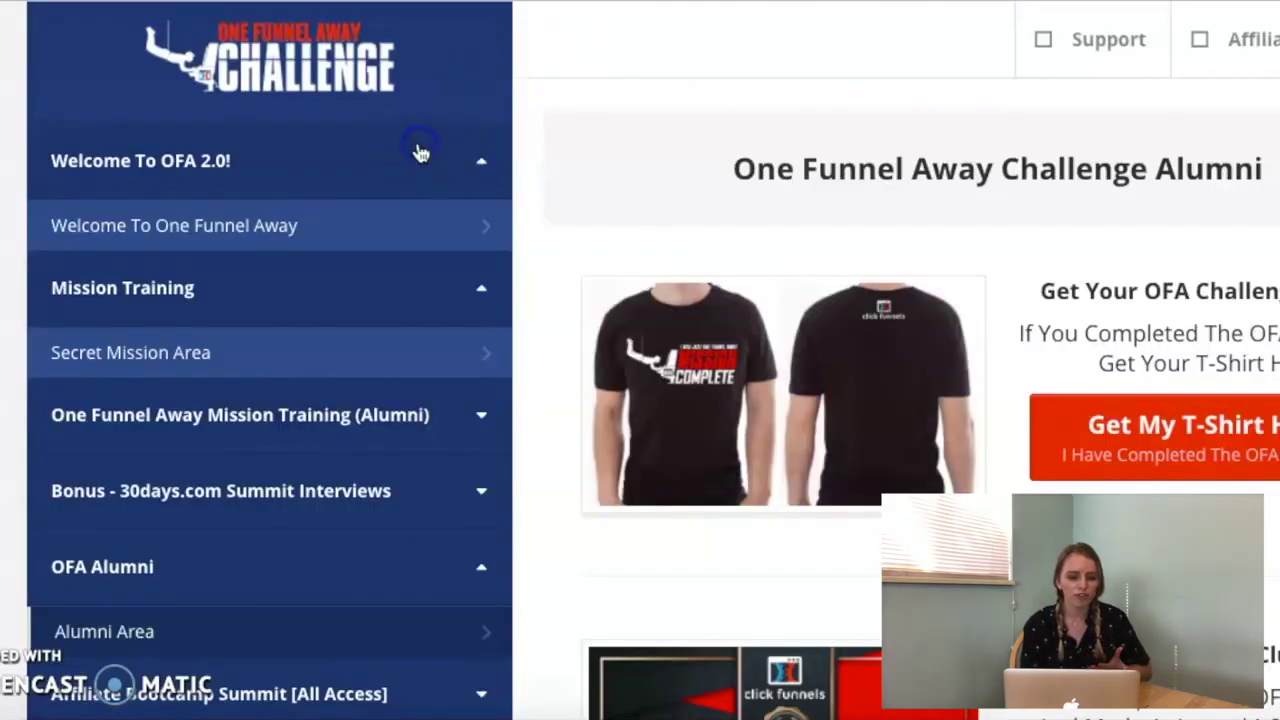
{"action": "left_click", "coordinate": [330, 229]}
{"action": "left_click", "coordinate": [663, 195]}
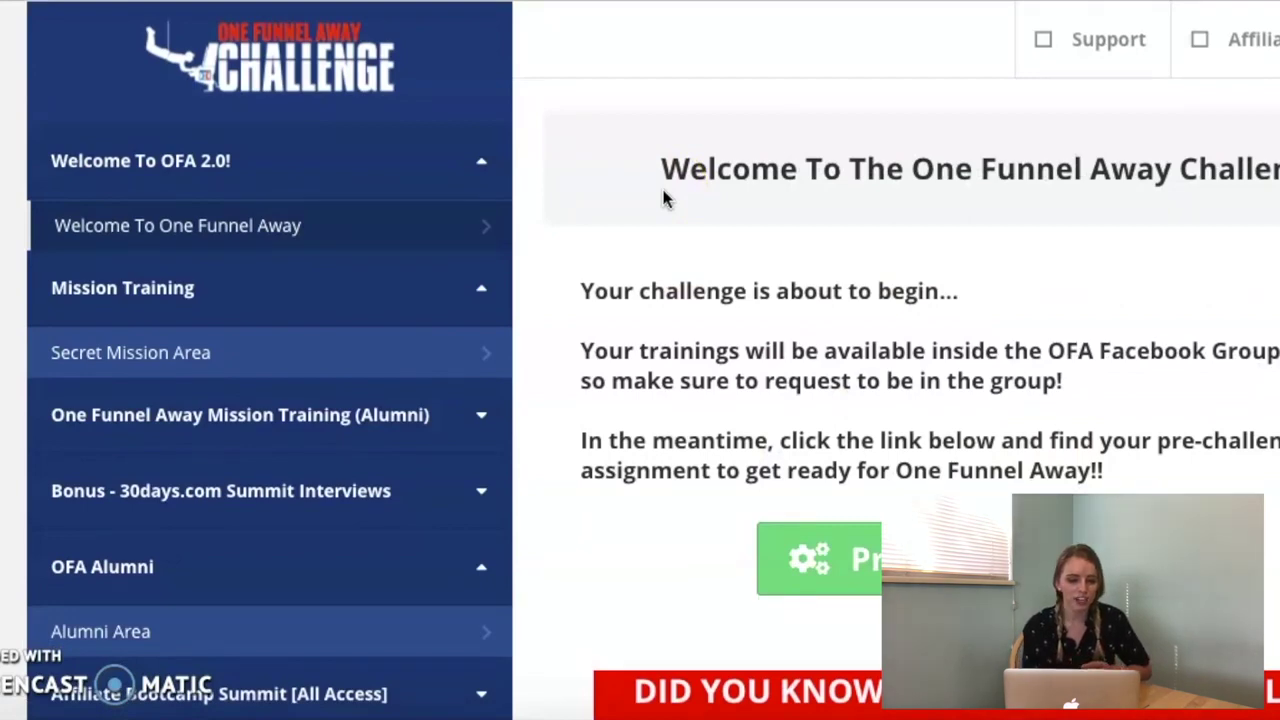
{"action": "scroll", "coordinate": [719, 230], "scroll_direction": "down", "scroll_amount": 3}
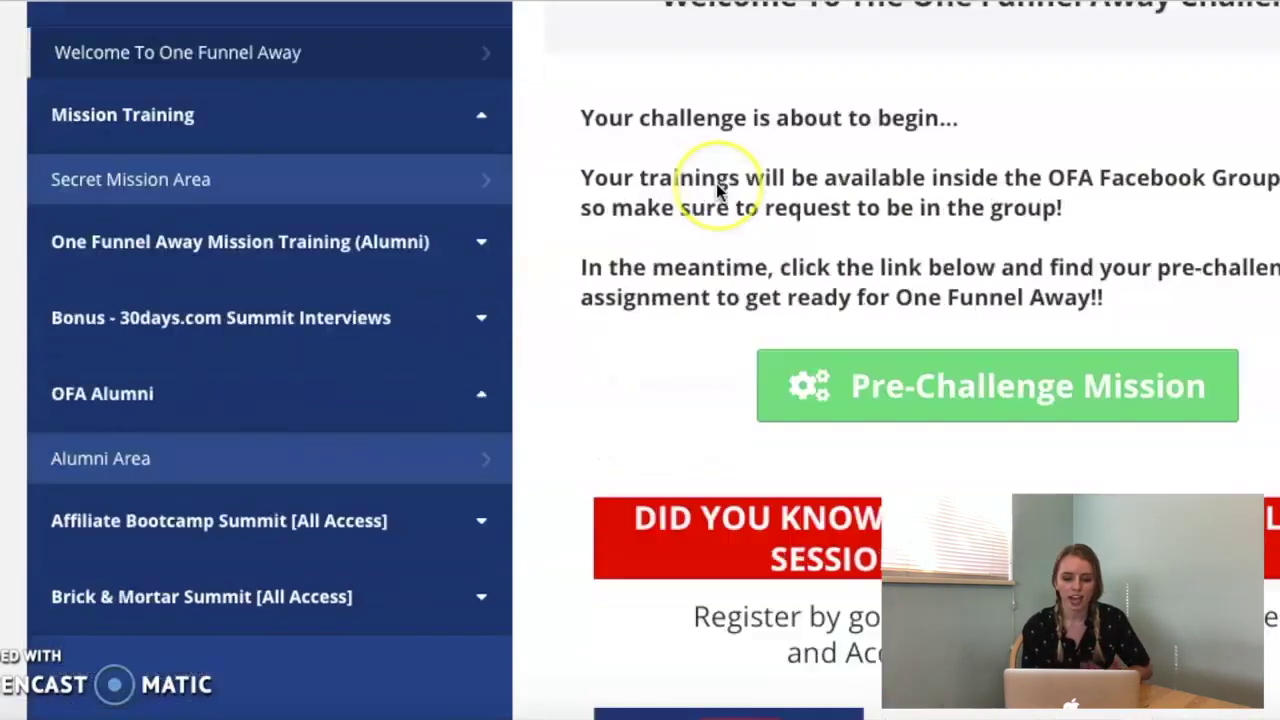
{"action": "scroll", "coordinate": [716, 190], "scroll_direction": "down", "scroll_amount": 4}
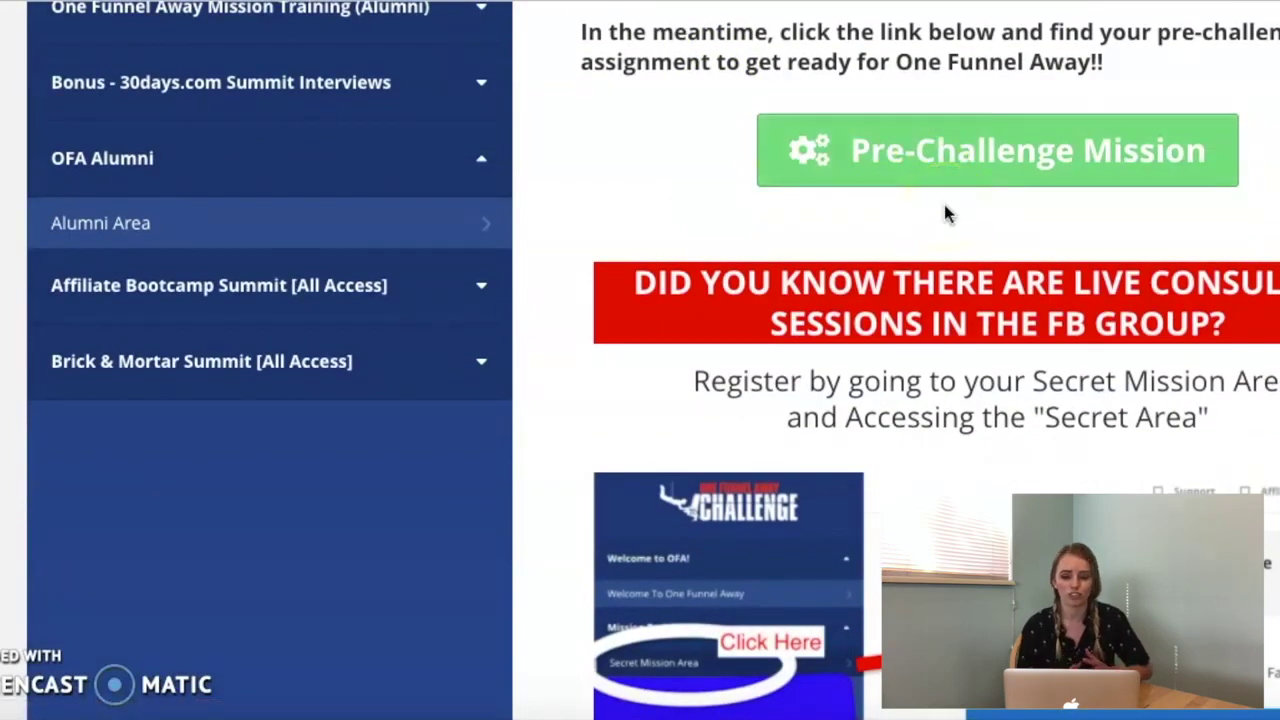
{"action": "scroll", "coordinate": [913, 187], "scroll_direction": "down", "scroll_amount": 4}
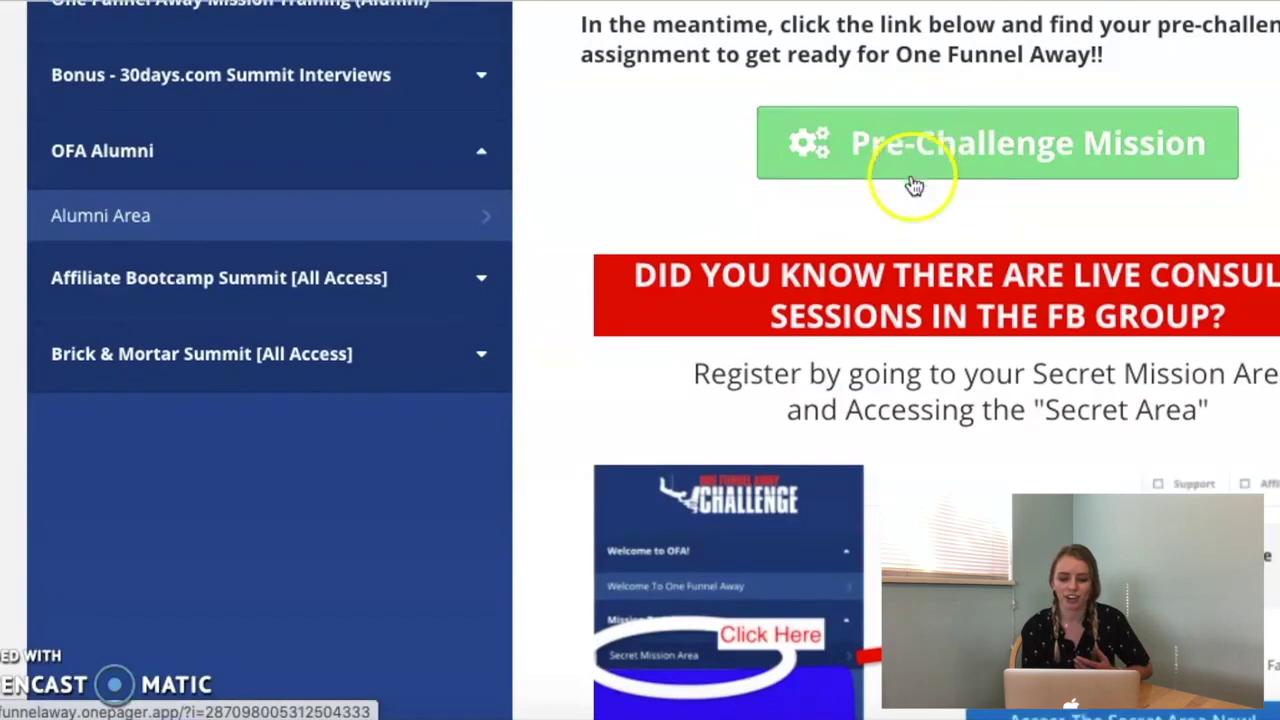
{"action": "scroll", "coordinate": [911, 189], "scroll_direction": "down", "scroll_amount": 2}
{"action": "scroll", "coordinate": [1040, 435], "scroll_direction": "down", "scroll_amount": 2}
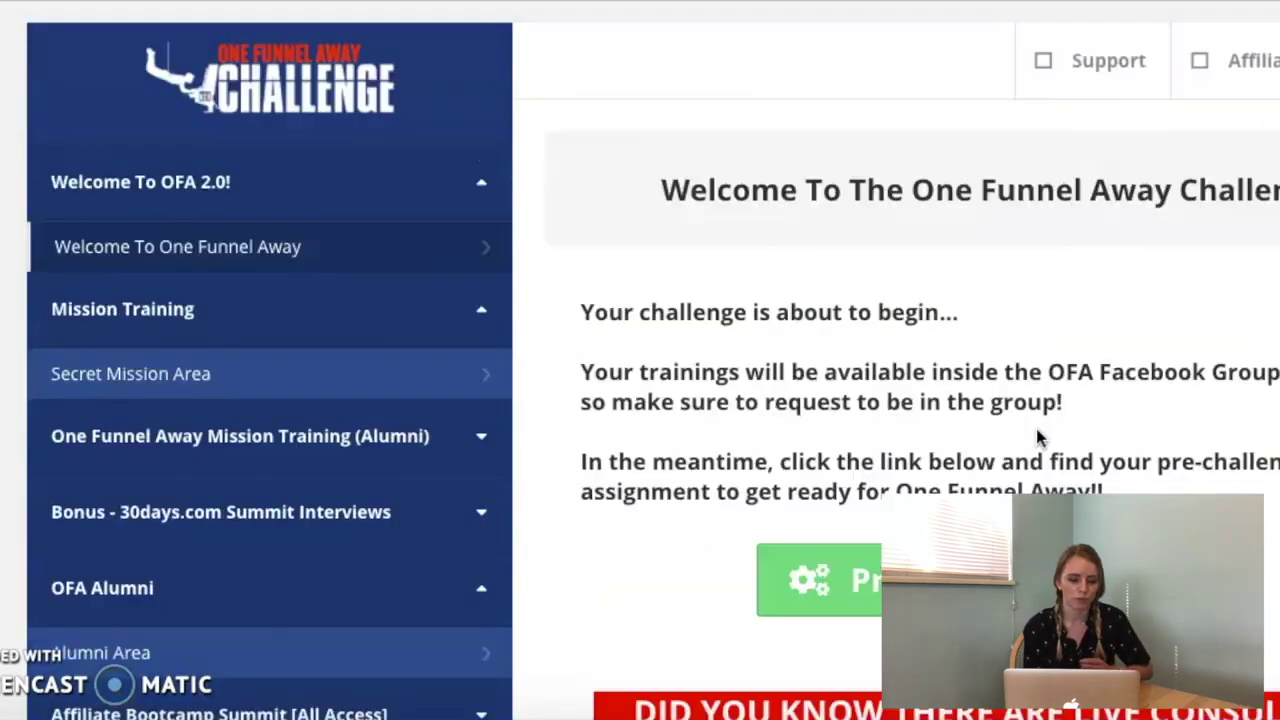
Collapse the Mission Training section and expand the "Bonus - 30days.com Summit Interviews" section
{"action": "scroll", "coordinate": [487, 302], "scroll_direction": "down", "scroll_amount": 1}
{"action": "scroll", "coordinate": [487, 302], "scroll_direction": "down", "scroll_amount": 1}
{"action": "left_click", "coordinate": [459, 306]}
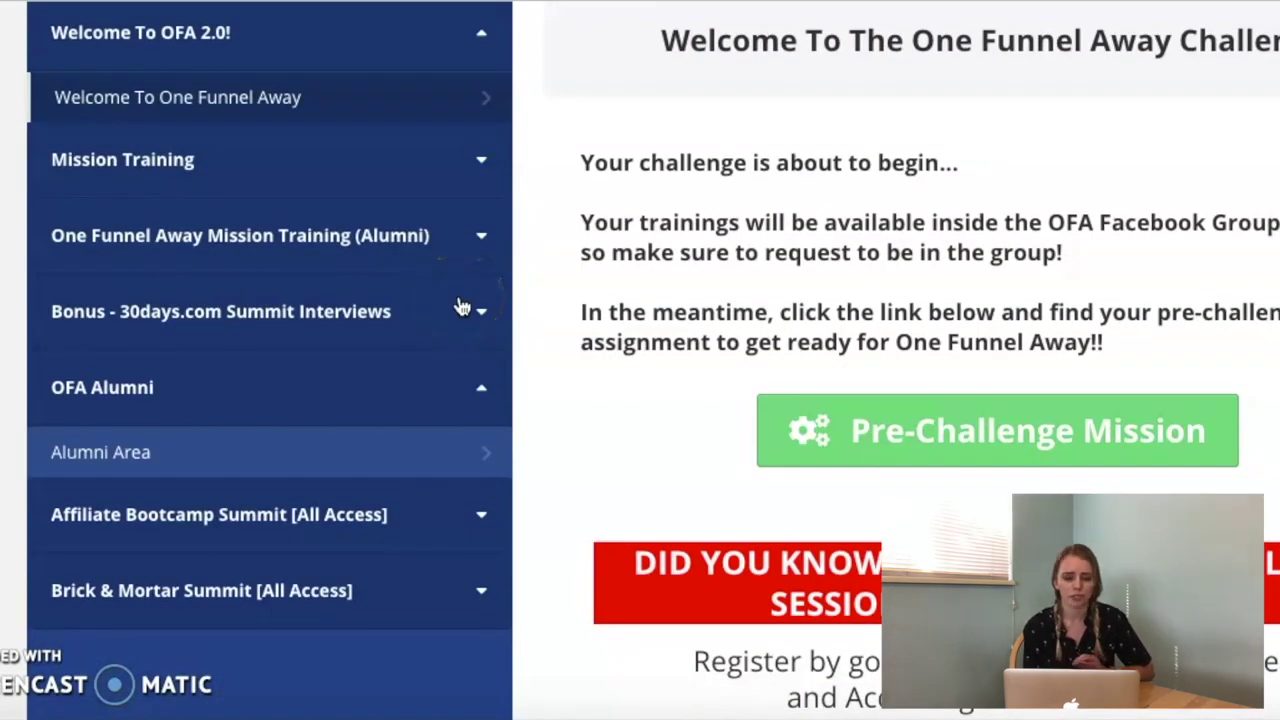
{"action": "left_click", "coordinate": [459, 306]}
Open the "Full 30 Days EBook" lesson from the summit interviews list and view its download area
{"action": "scroll", "coordinate": [459, 306], "scroll_direction": "down", "scroll_amount": 3}
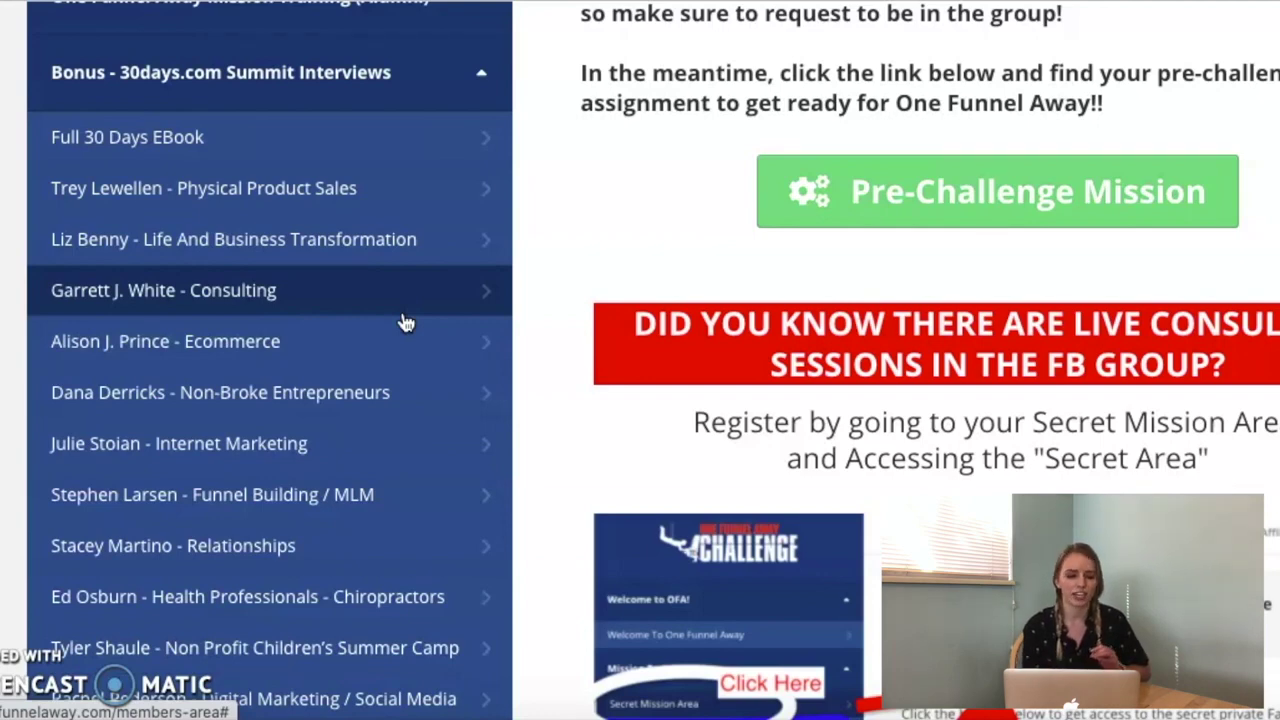
{"action": "left_click", "coordinate": [325, 142]}
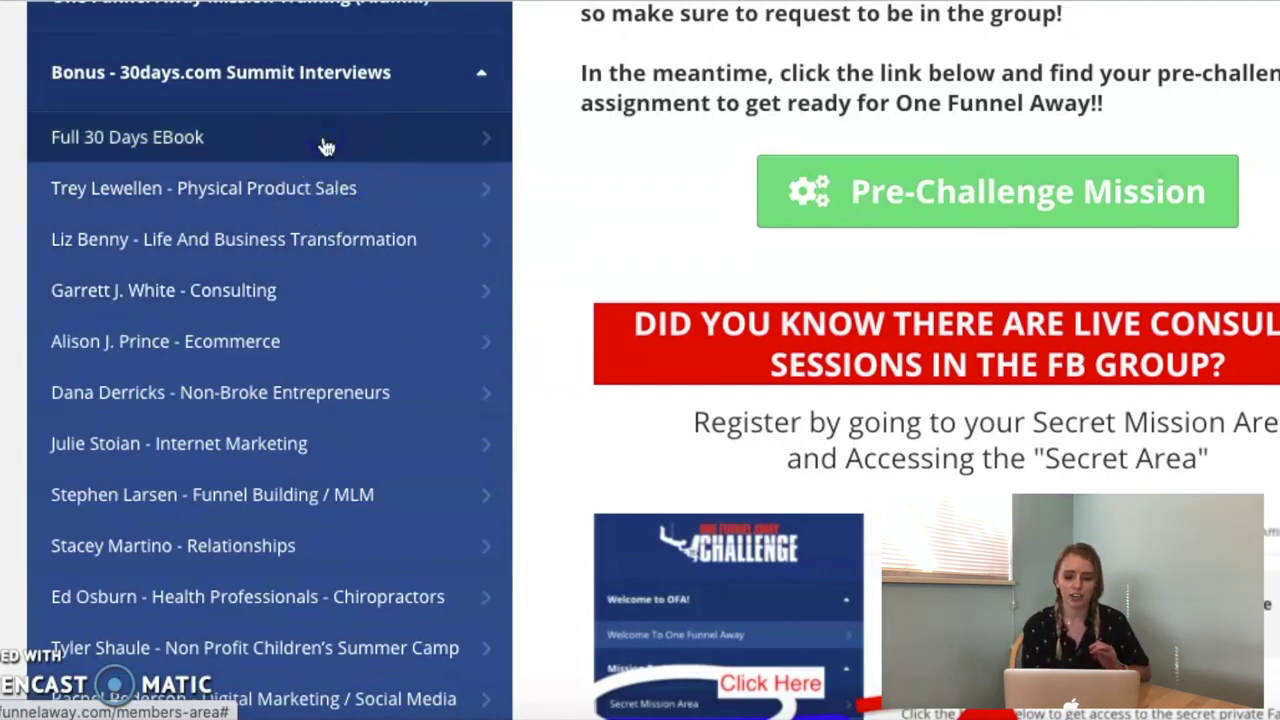
{"action": "scroll", "coordinate": [771, 200], "scroll_direction": "down", "scroll_amount": 3}
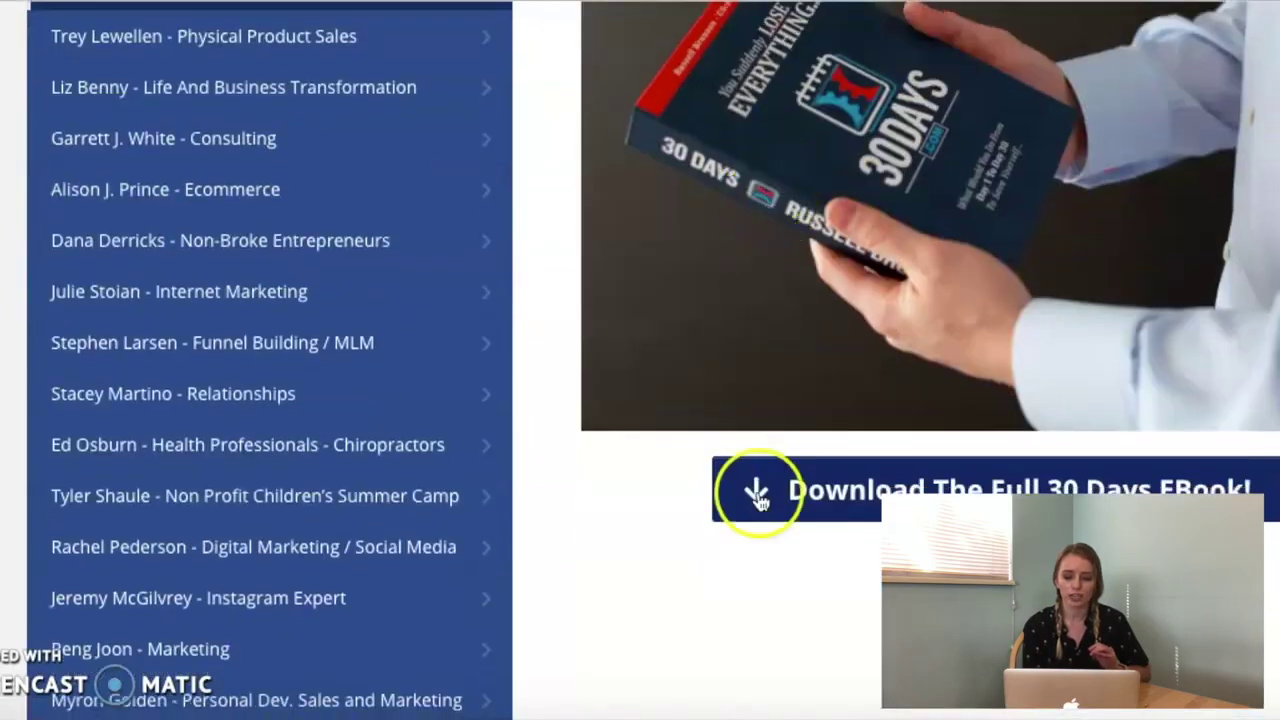
Open the Physical Product Sales interview in the summit interviews list and examine its videos and 30 Day Plan download
{"action": "scroll", "coordinate": [370, 110], "scroll_direction": "up", "scroll_amount": 3}
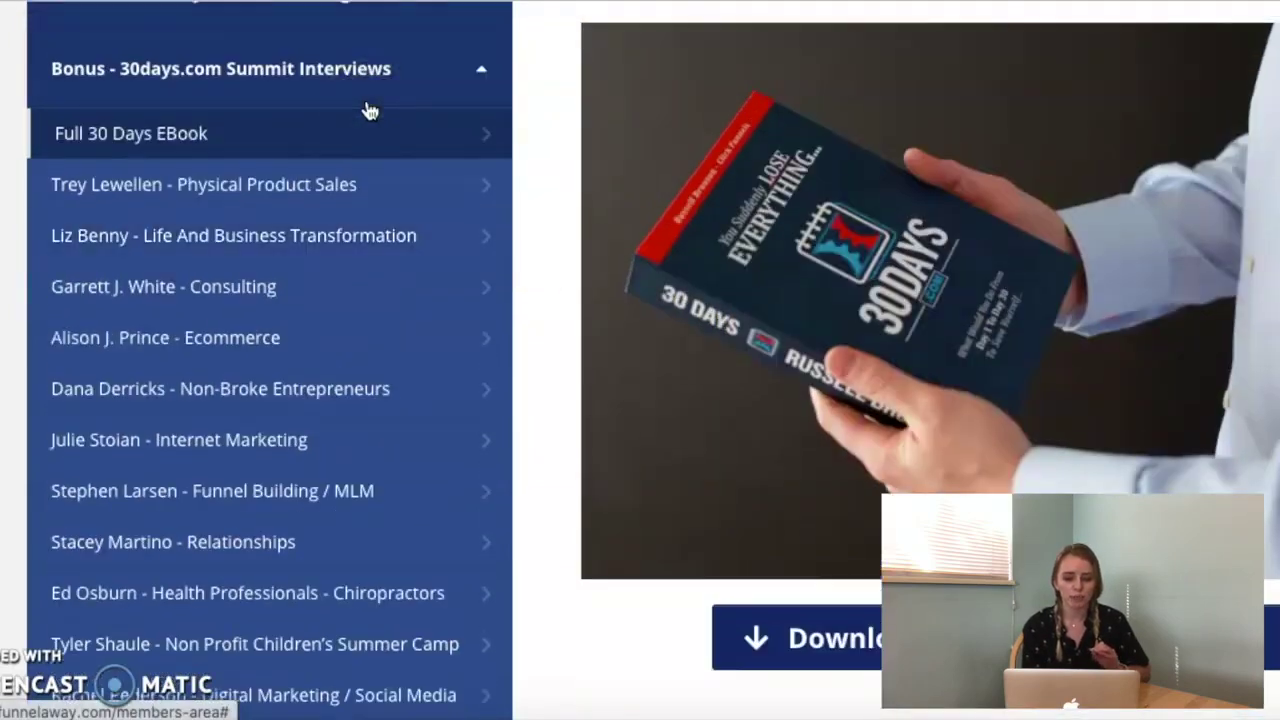
{"action": "left_click", "coordinate": [317, 189]}
{"action": "scroll", "coordinate": [791, 163], "scroll_direction": "down", "scroll_amount": 2}
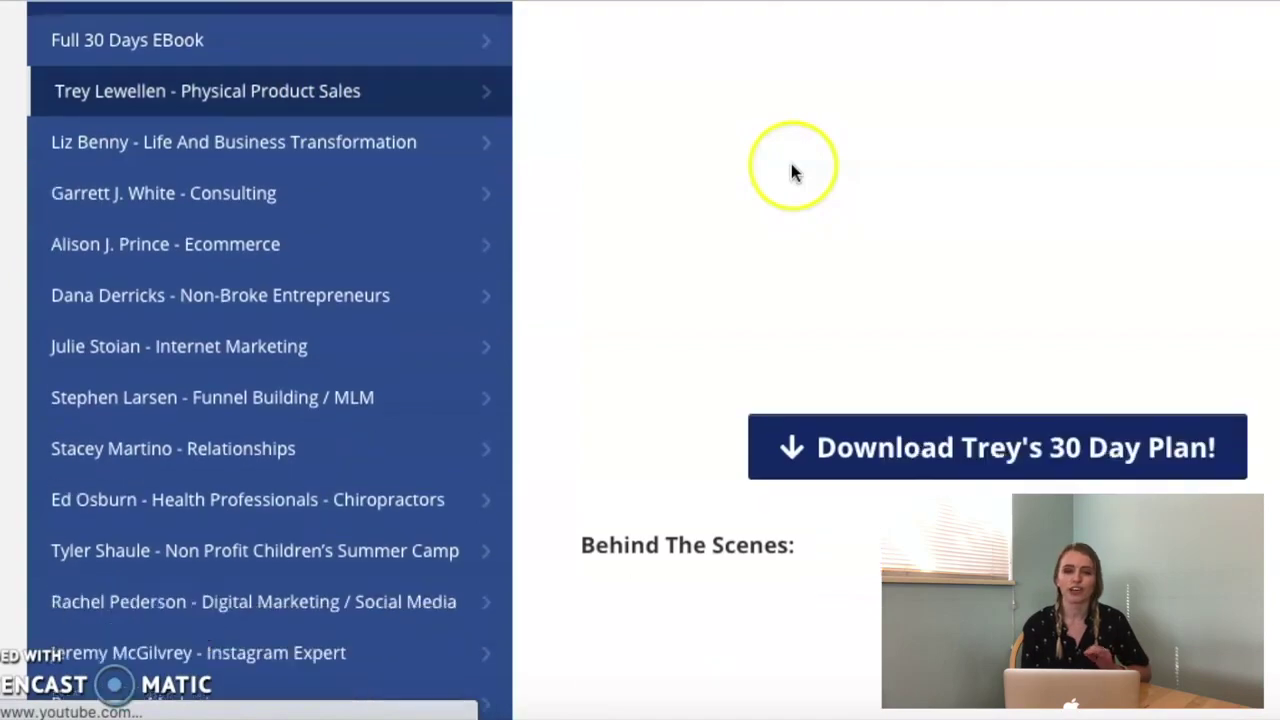
{"action": "scroll", "coordinate": [846, 410], "scroll_direction": "up", "scroll_amount": 1}
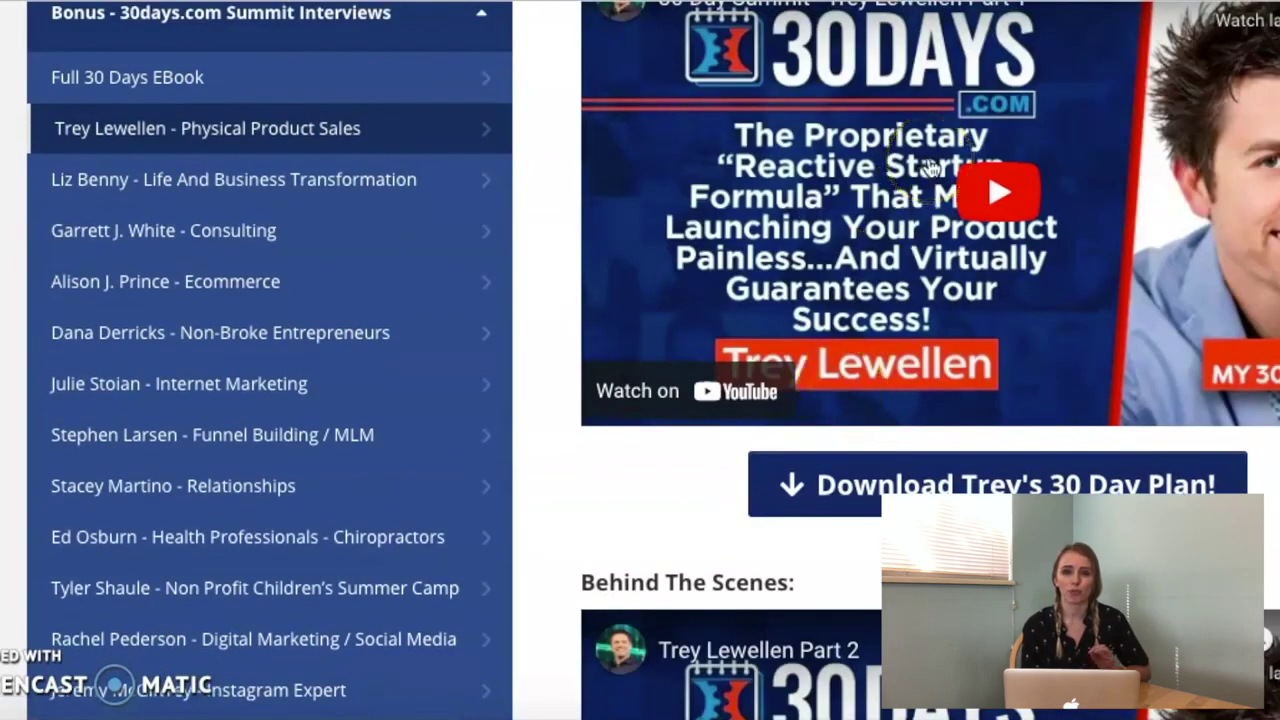
{"action": "scroll", "coordinate": [930, 168], "scroll_direction": "down", "scroll_amount": 3}
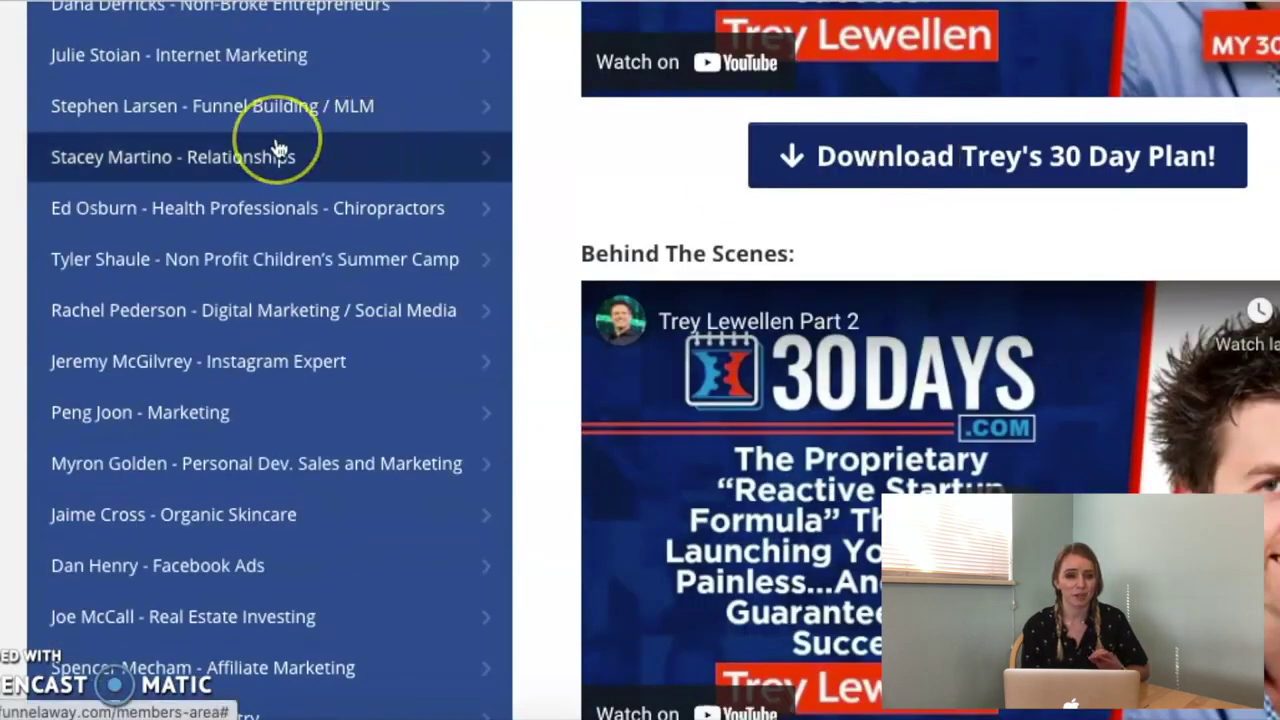
{"action": "scroll", "coordinate": [295, 140], "scroll_direction": "up", "scroll_amount": 3}
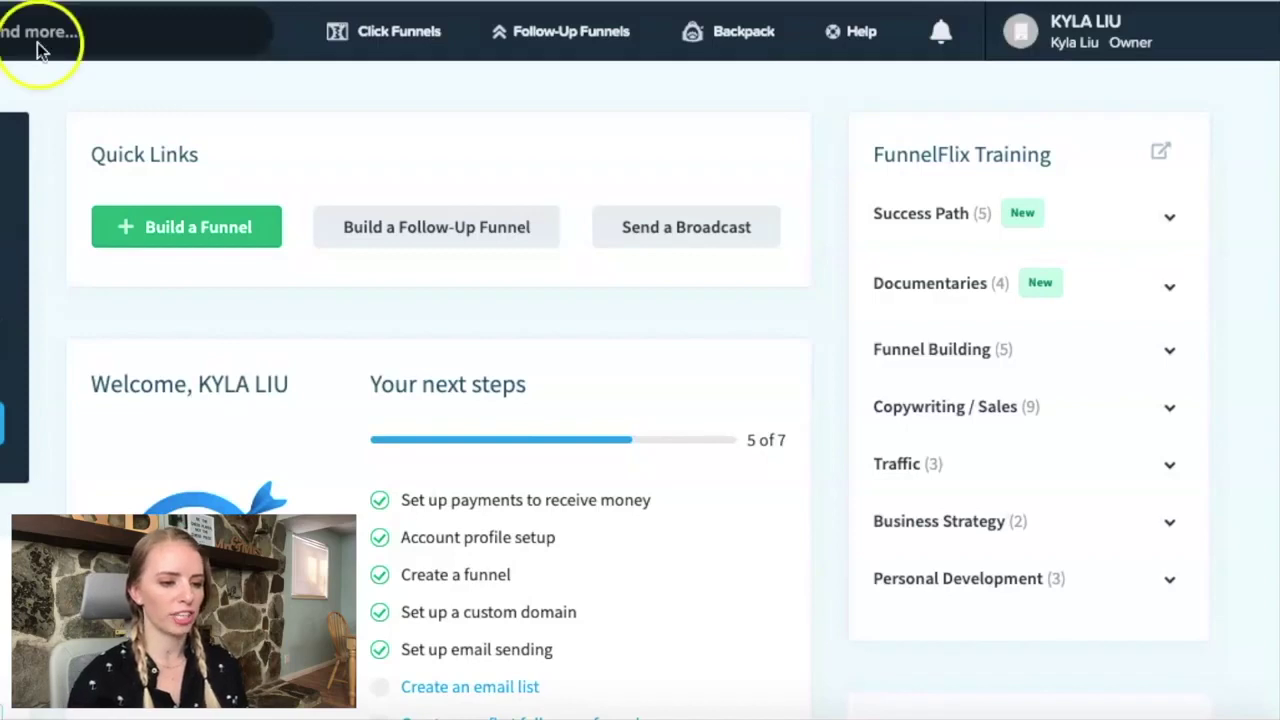
Build a new Membership funnel under the Sell Your Product goal, named Demo Membership Area
{"action": "left_click", "coordinate": [393, 33]}
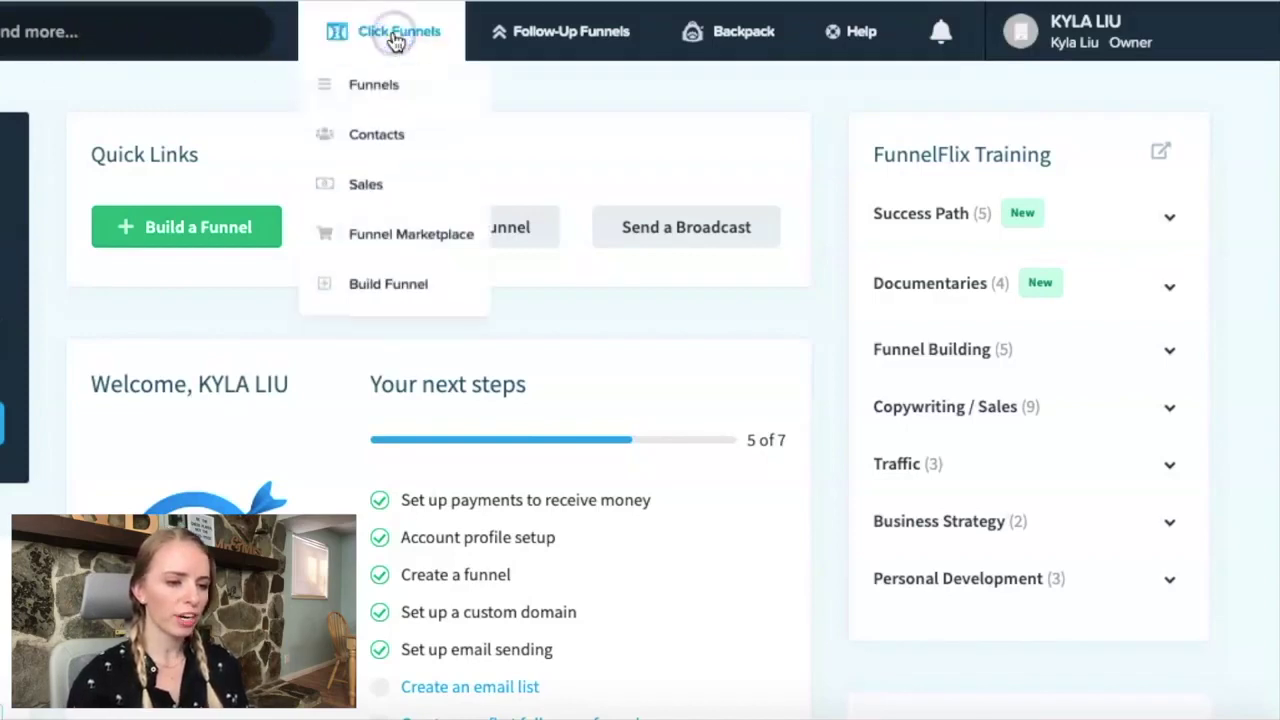
{"action": "left_click", "coordinate": [385, 84]}
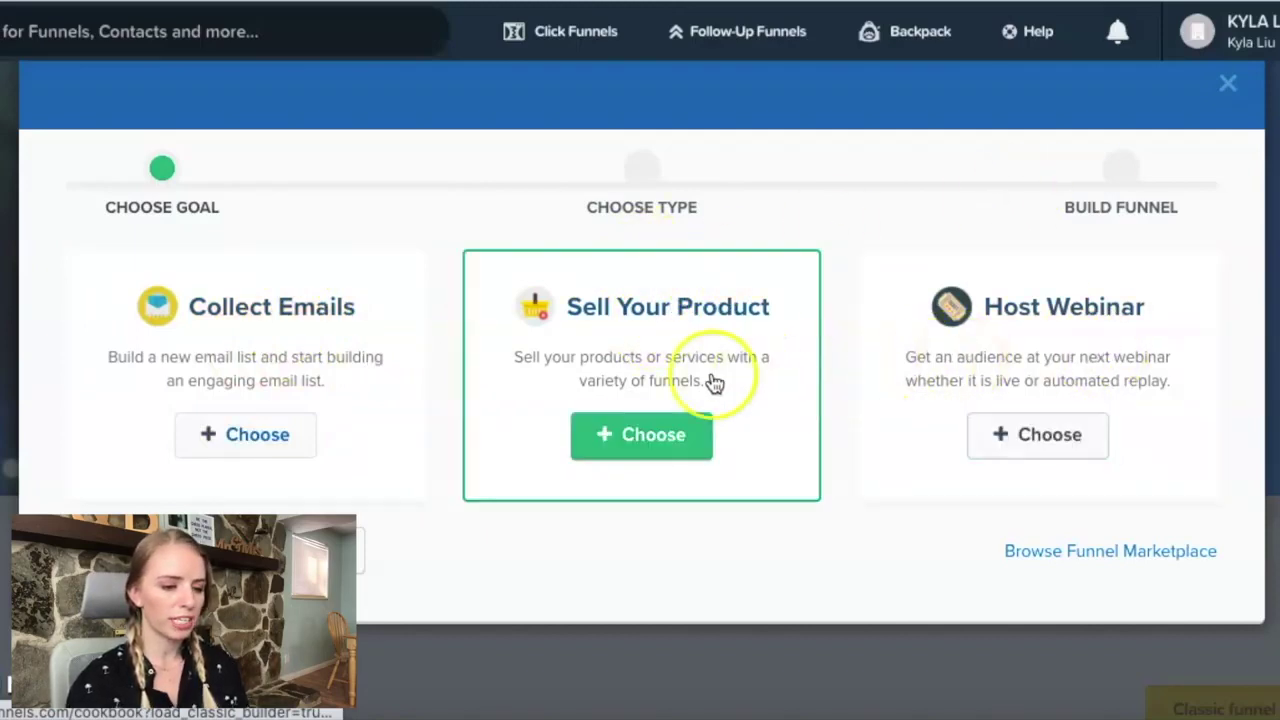
{"action": "left_click", "coordinate": [622, 436]}
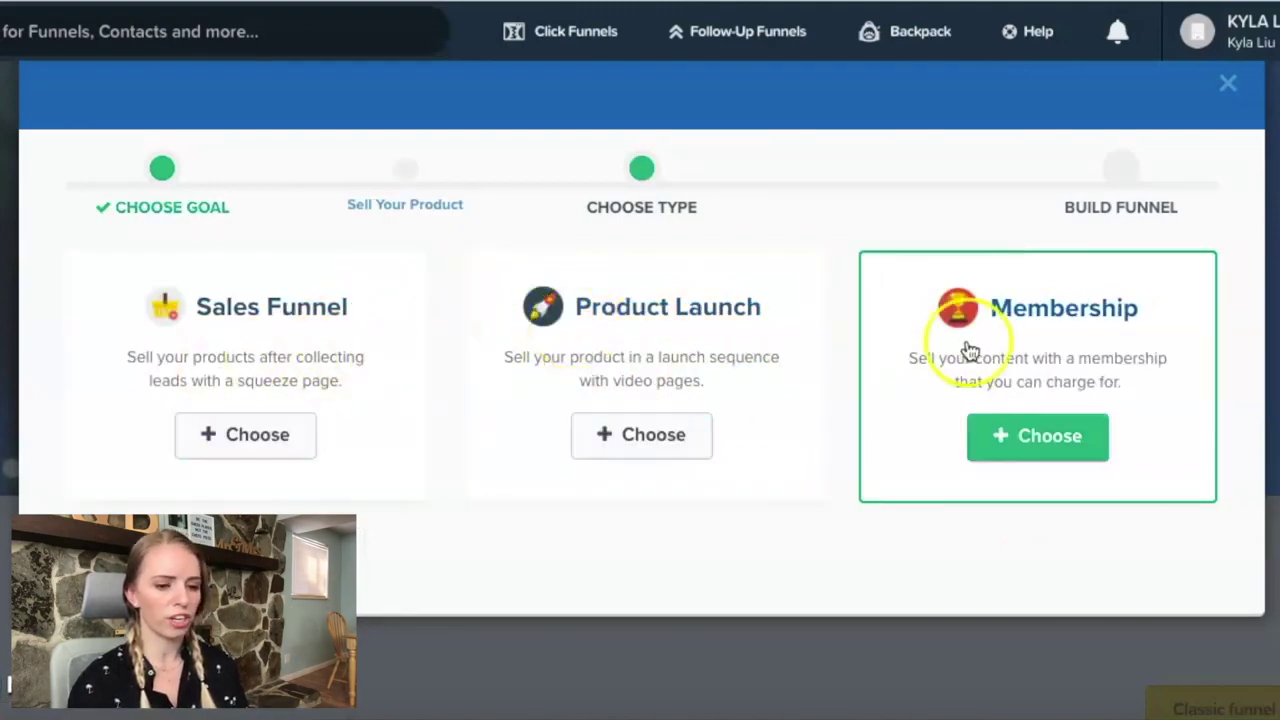
{"action": "left_click", "coordinate": [1025, 438]}
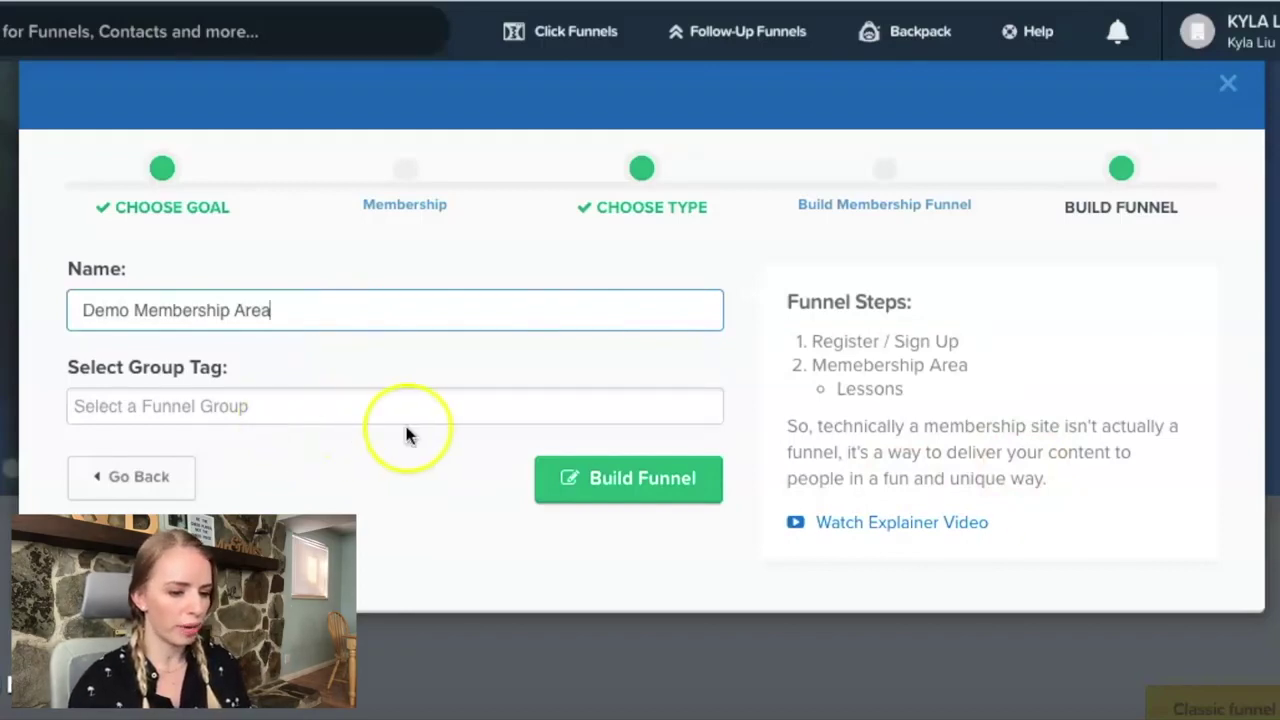
{"action": "left_click", "coordinate": [621, 480]}
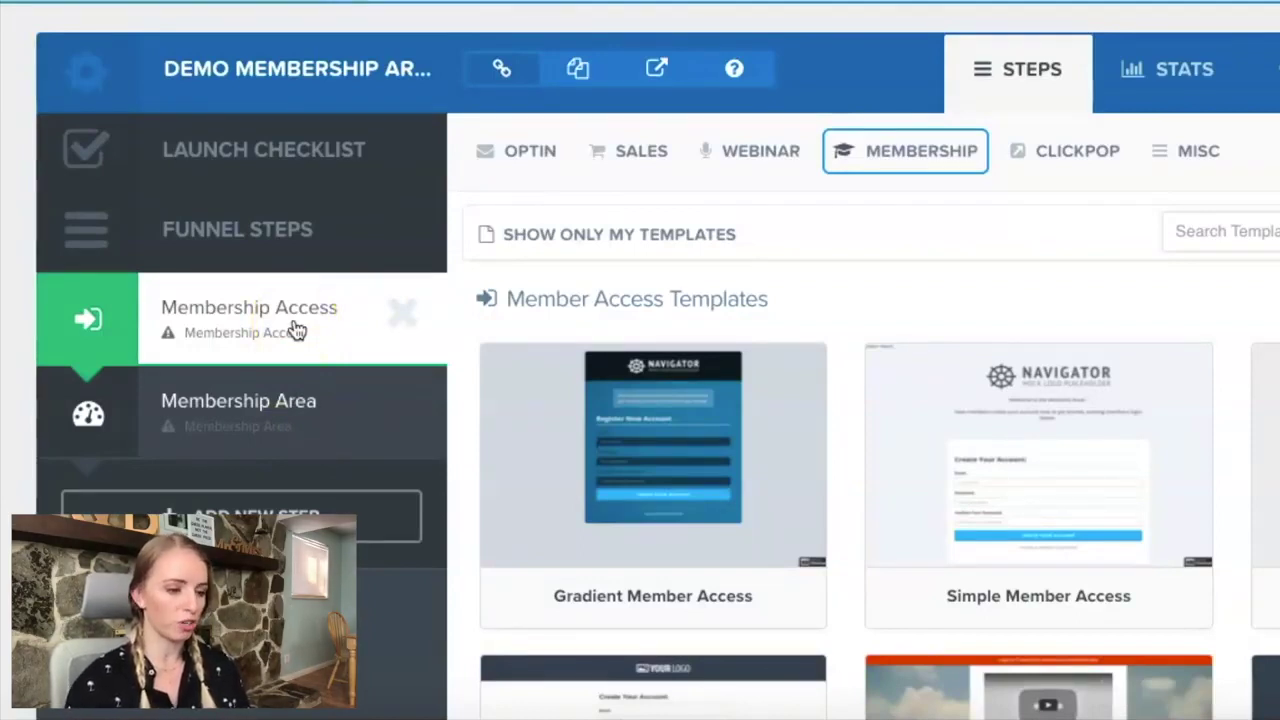
Compare the member access templates and create the Membership Access page from the Simple Membership Access template
{"action": "left_click", "coordinate": [280, 386]}
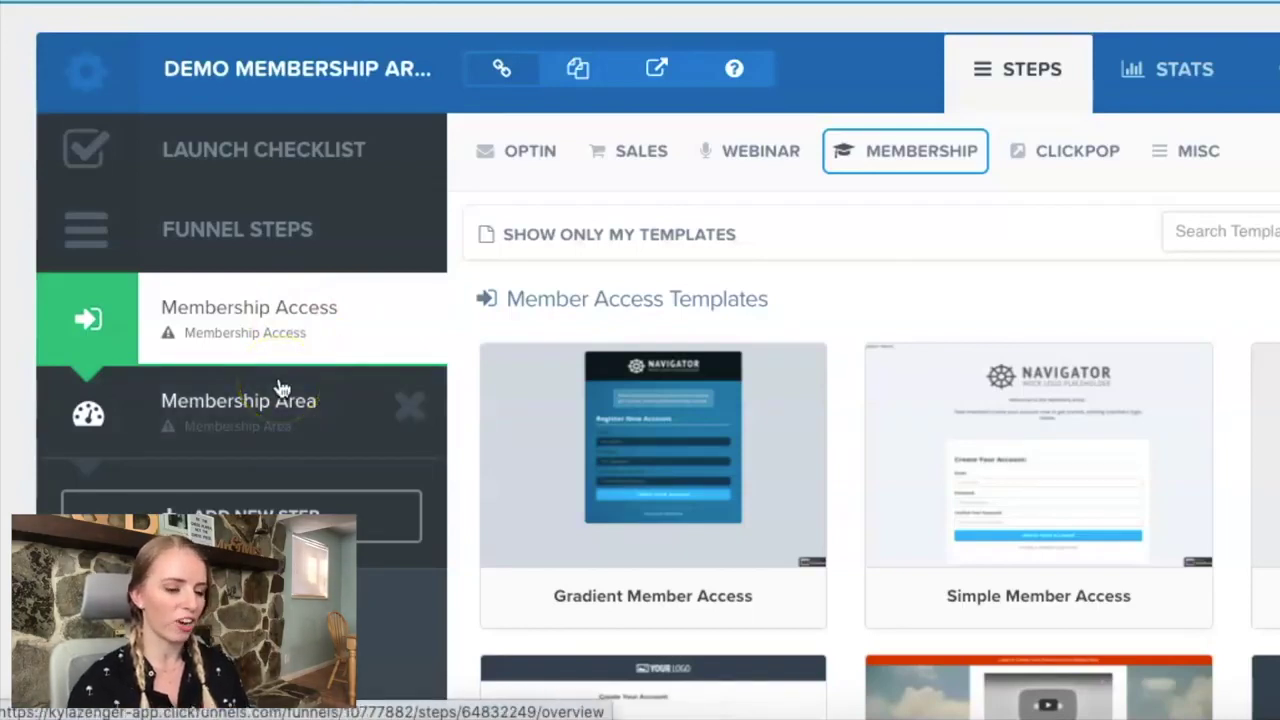
{"action": "left_click", "coordinate": [138, 318]}
{"action": "left_click", "coordinate": [236, 310]}
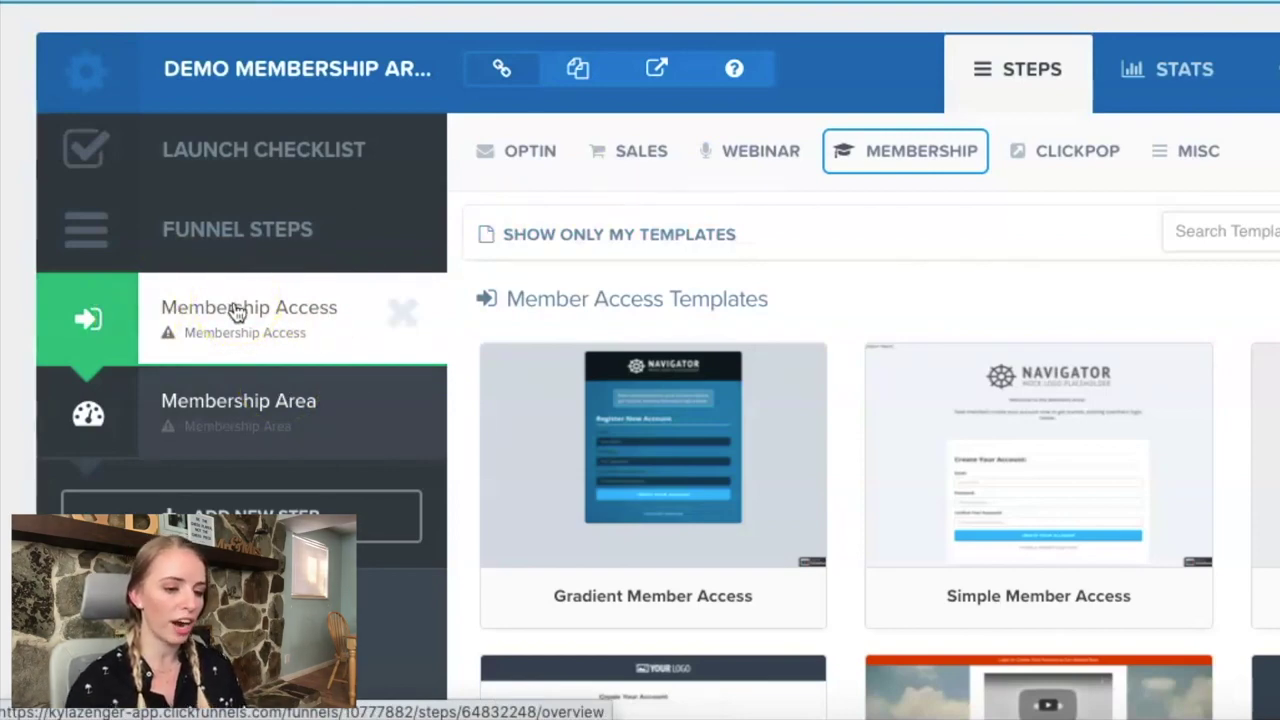
{"action": "left_click", "coordinate": [744, 350]}
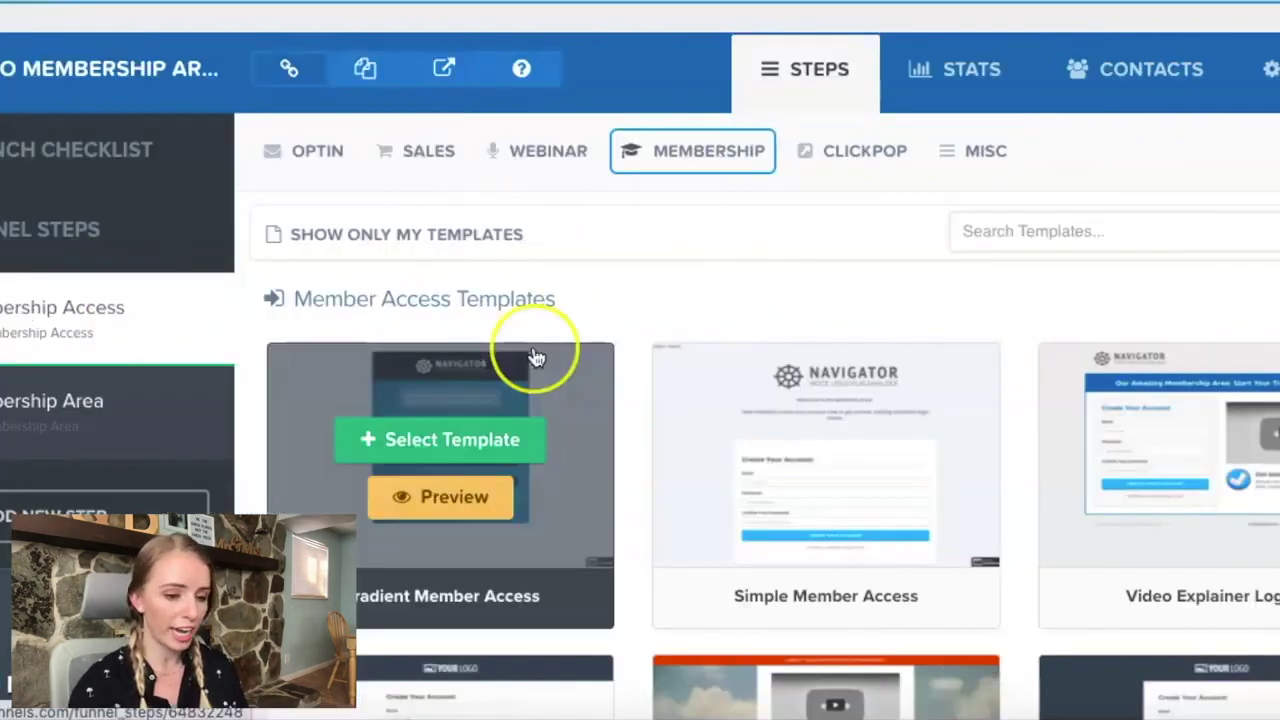
{"action": "scroll", "coordinate": [748, 355], "scroll_direction": "down", "scroll_amount": 4}
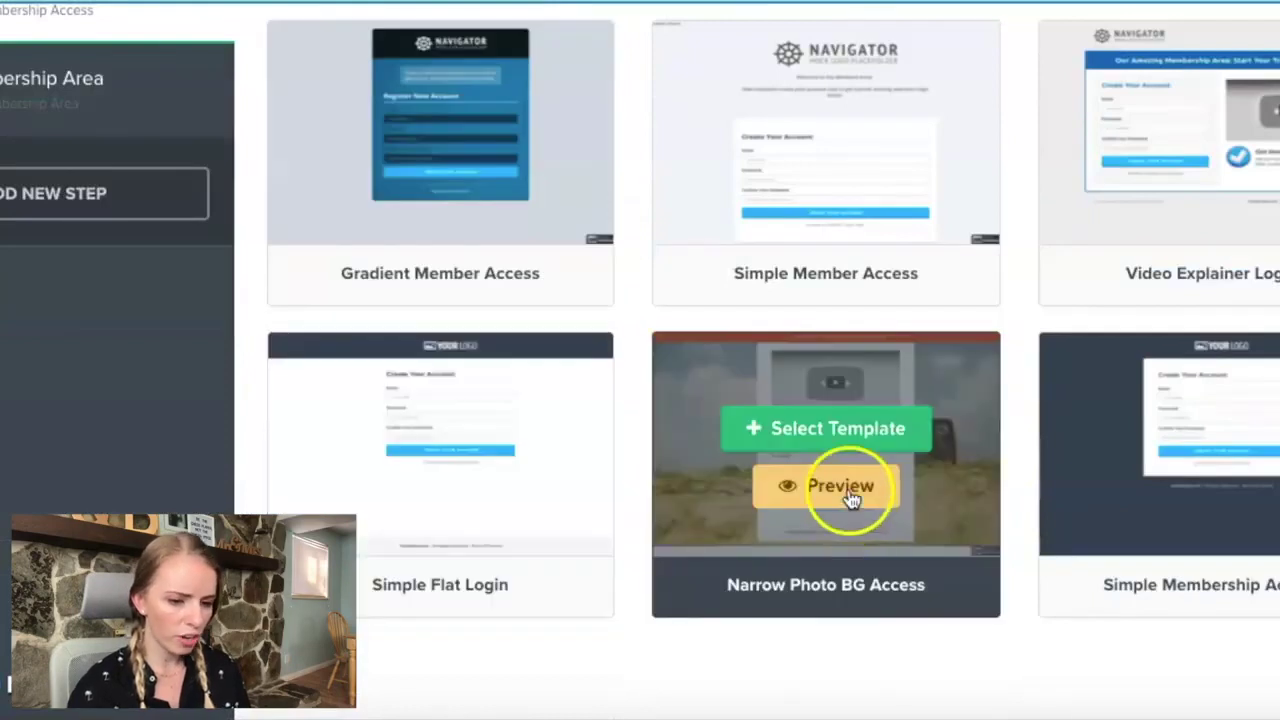
{"action": "mouse_move", "coordinate": [817, 576]}
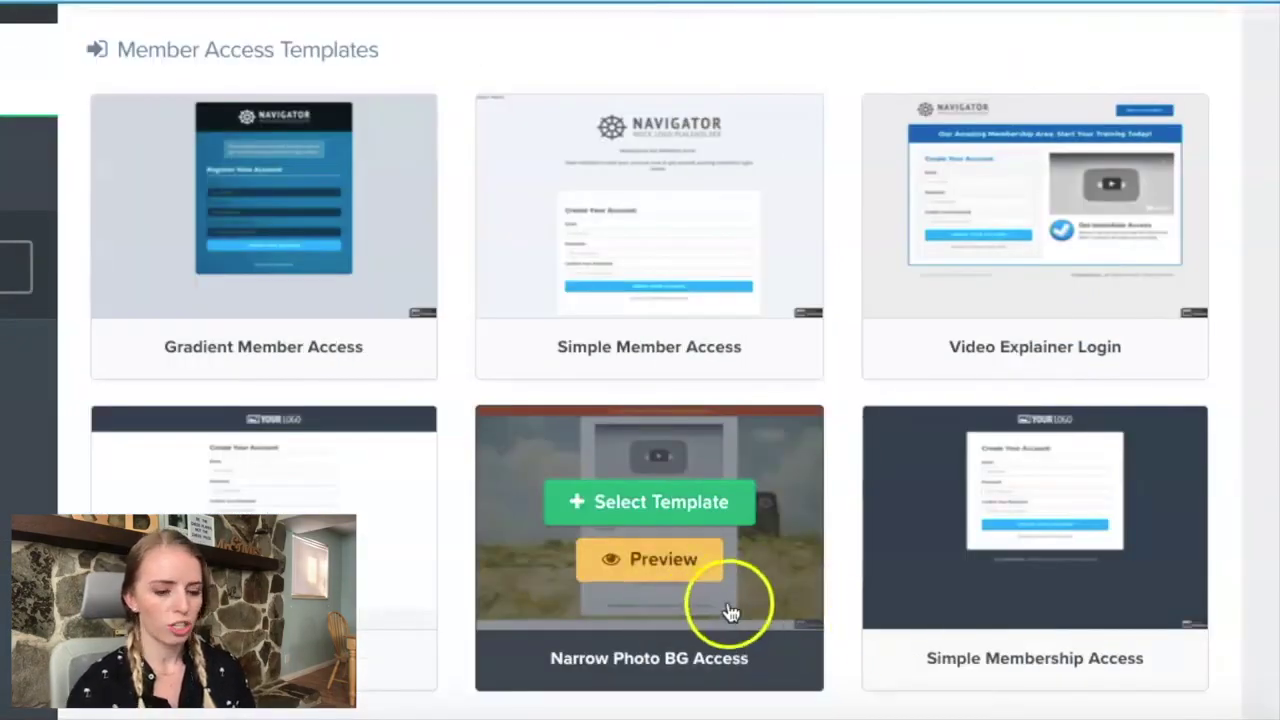
{"action": "mouse_move", "coordinate": [971, 537]}
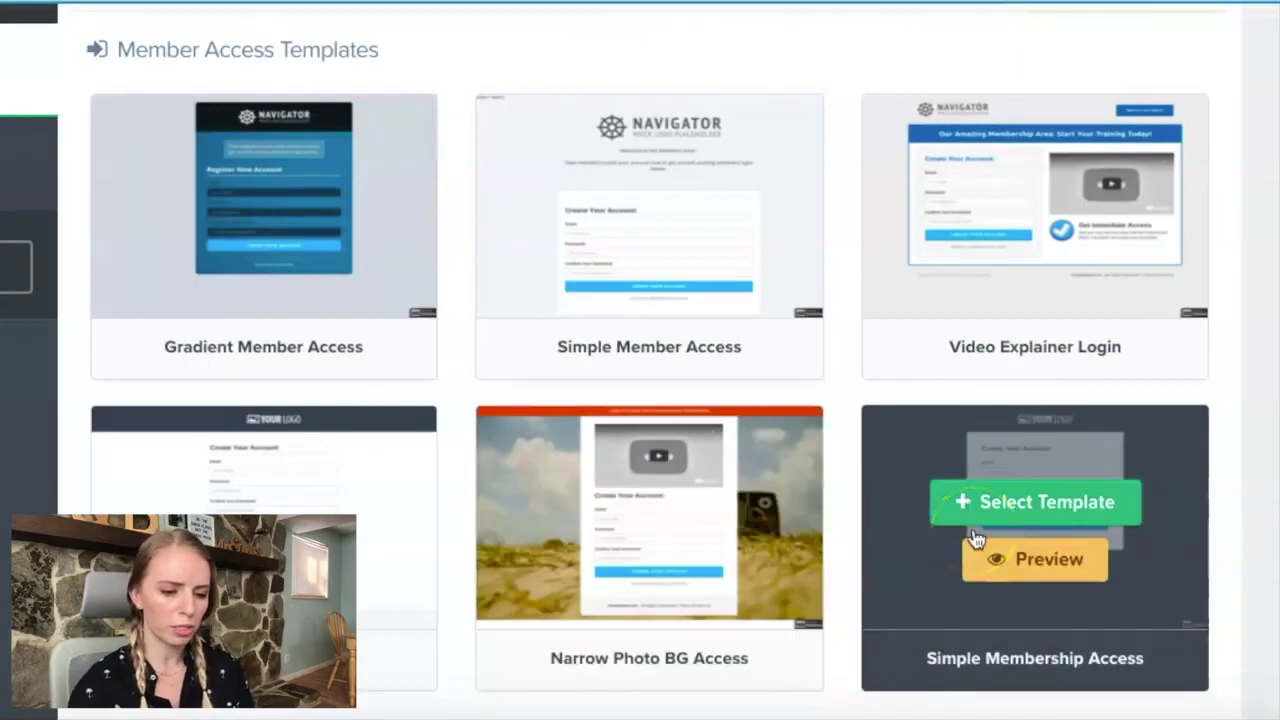
{"action": "left_click", "coordinate": [978, 533]}
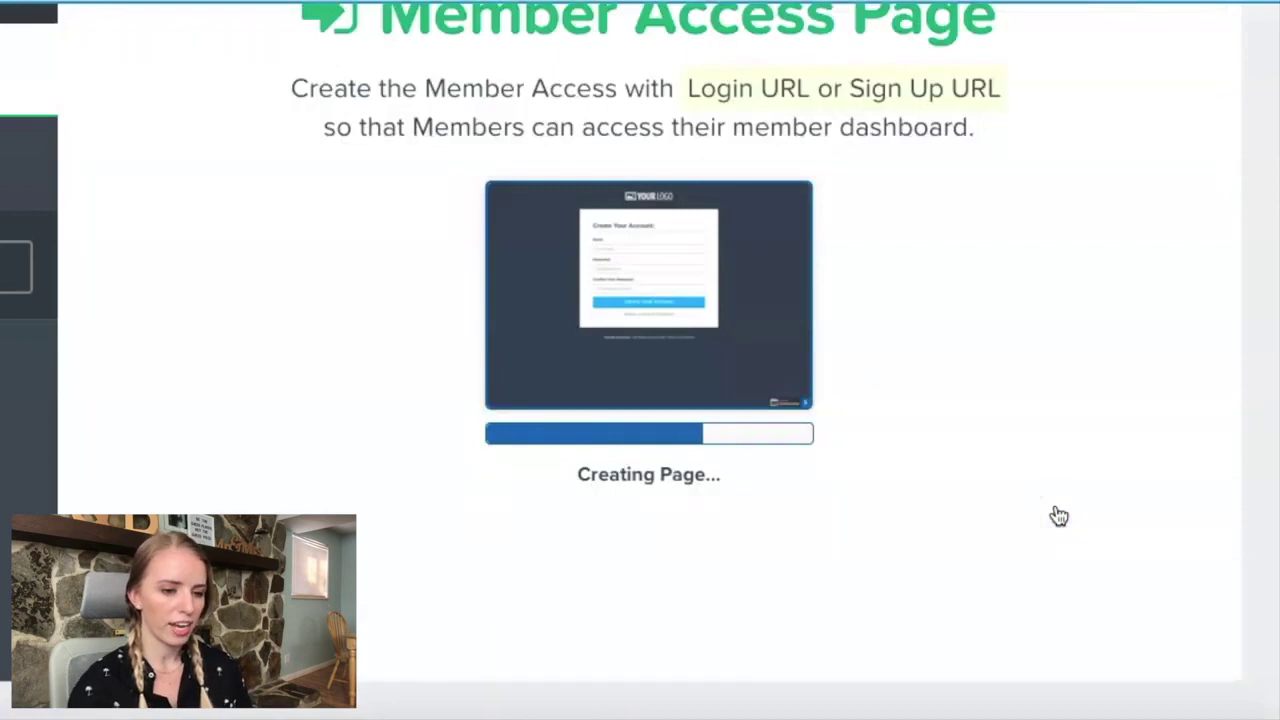
{"action": "scroll", "coordinate": [1059, 516], "scroll_direction": "up", "scroll_amount": 2}
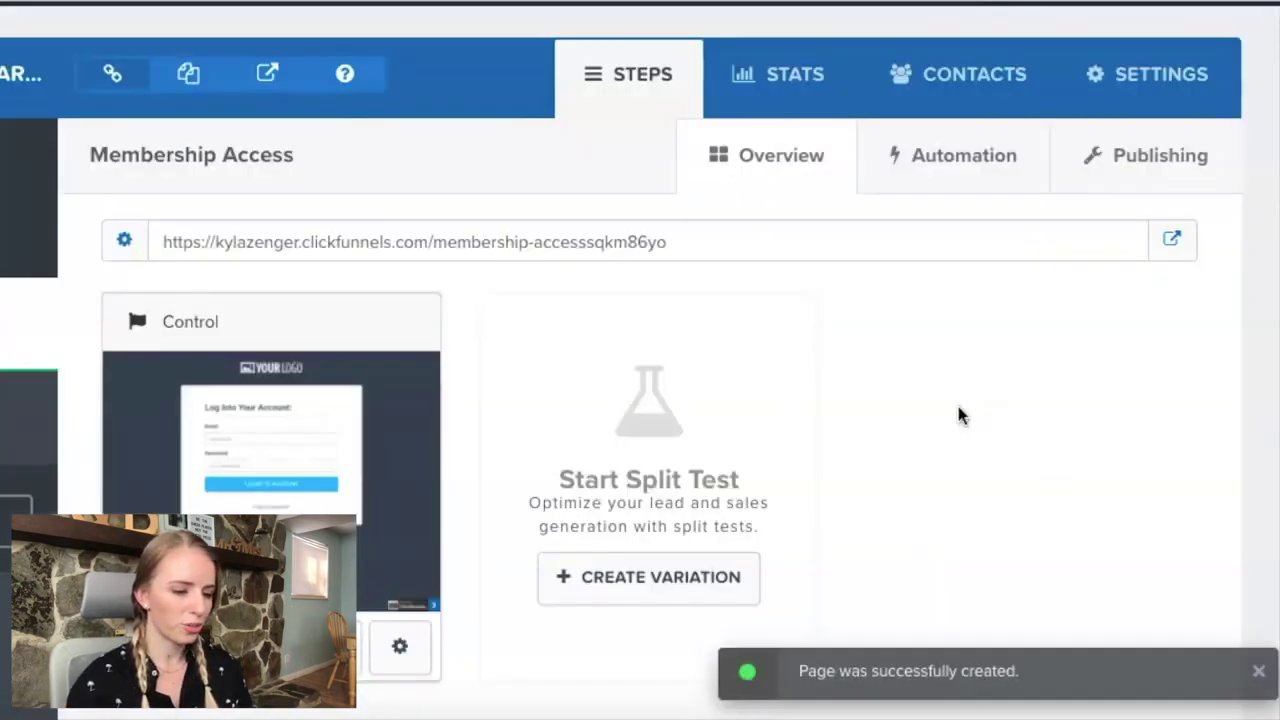
Open the Membership Access page for editing and look over its account creation form
{"action": "left_click", "coordinate": [925, 410]}
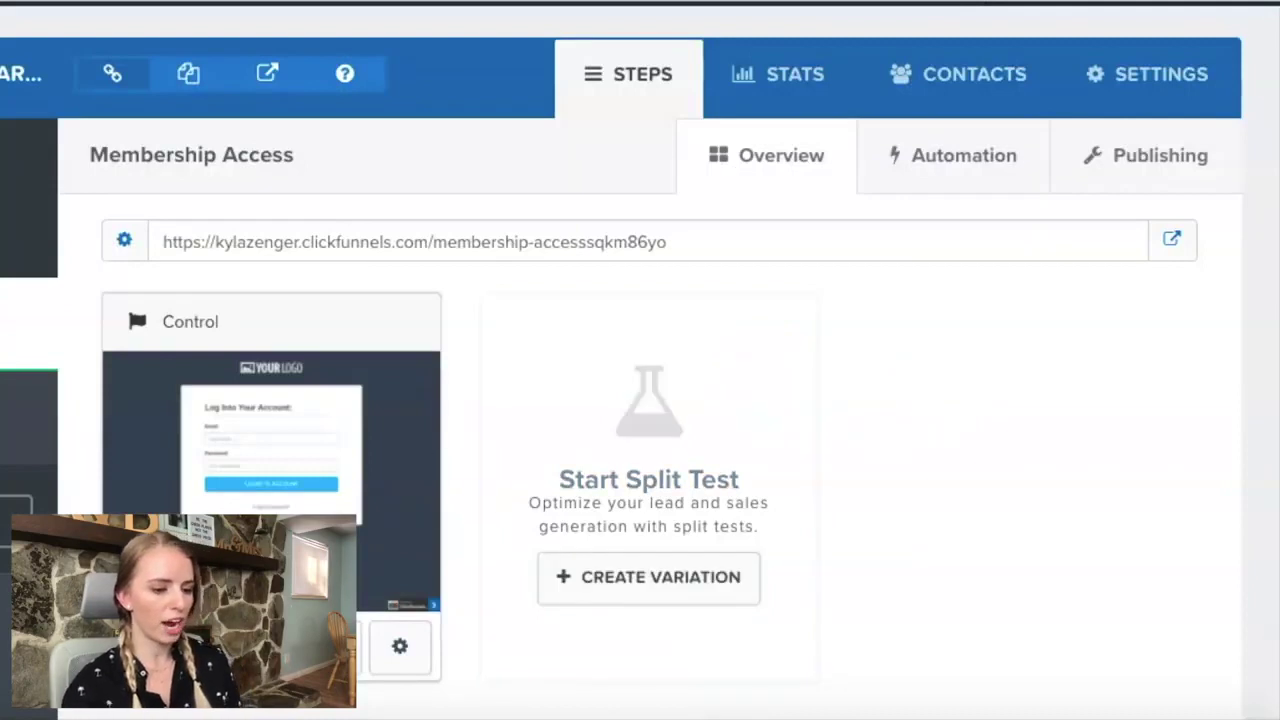
{"action": "left_click", "coordinate": [232, 648]}
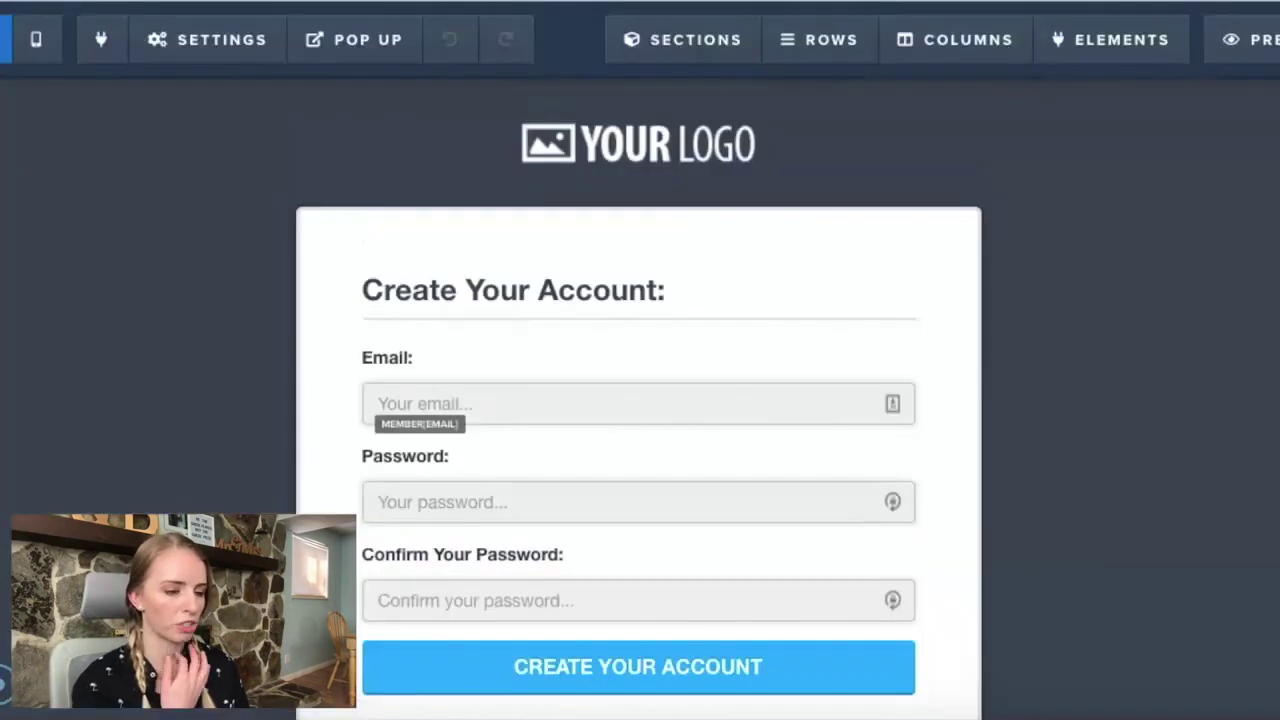
{"action": "left_click", "coordinate": [1079, 420]}
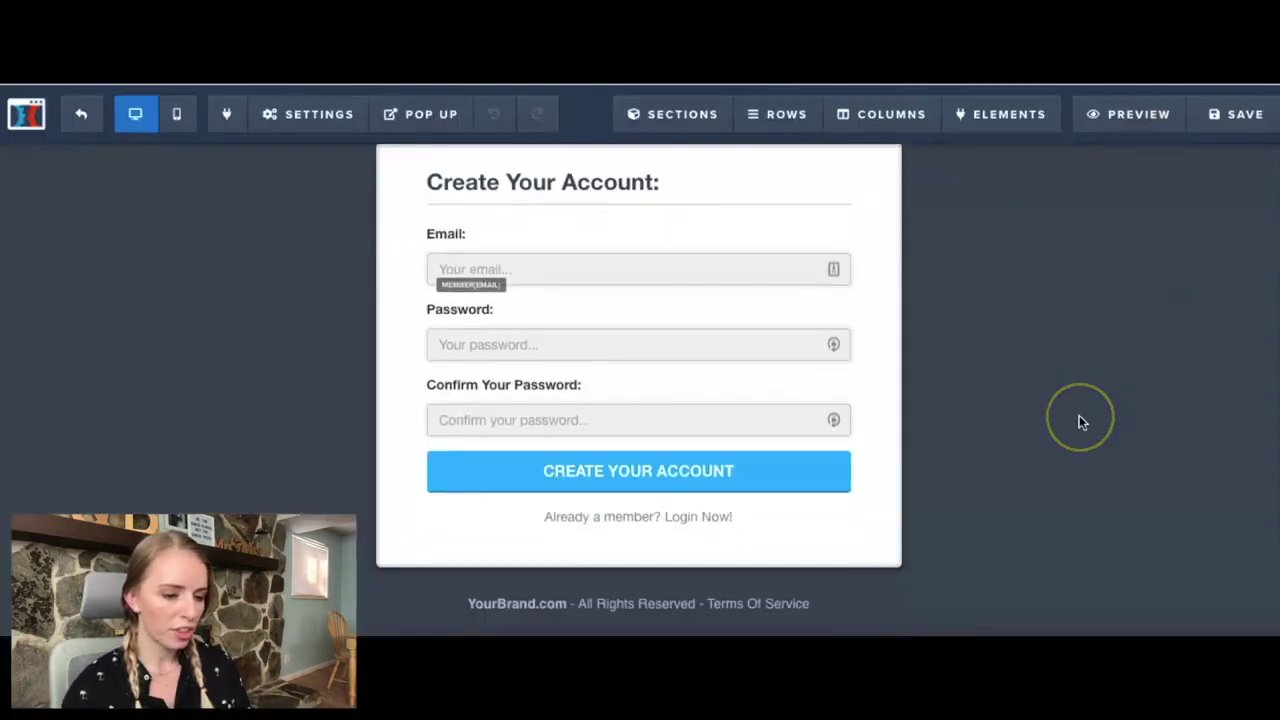
{"action": "scroll", "coordinate": [1079, 420], "scroll_direction": "up", "scroll_amount": 2}
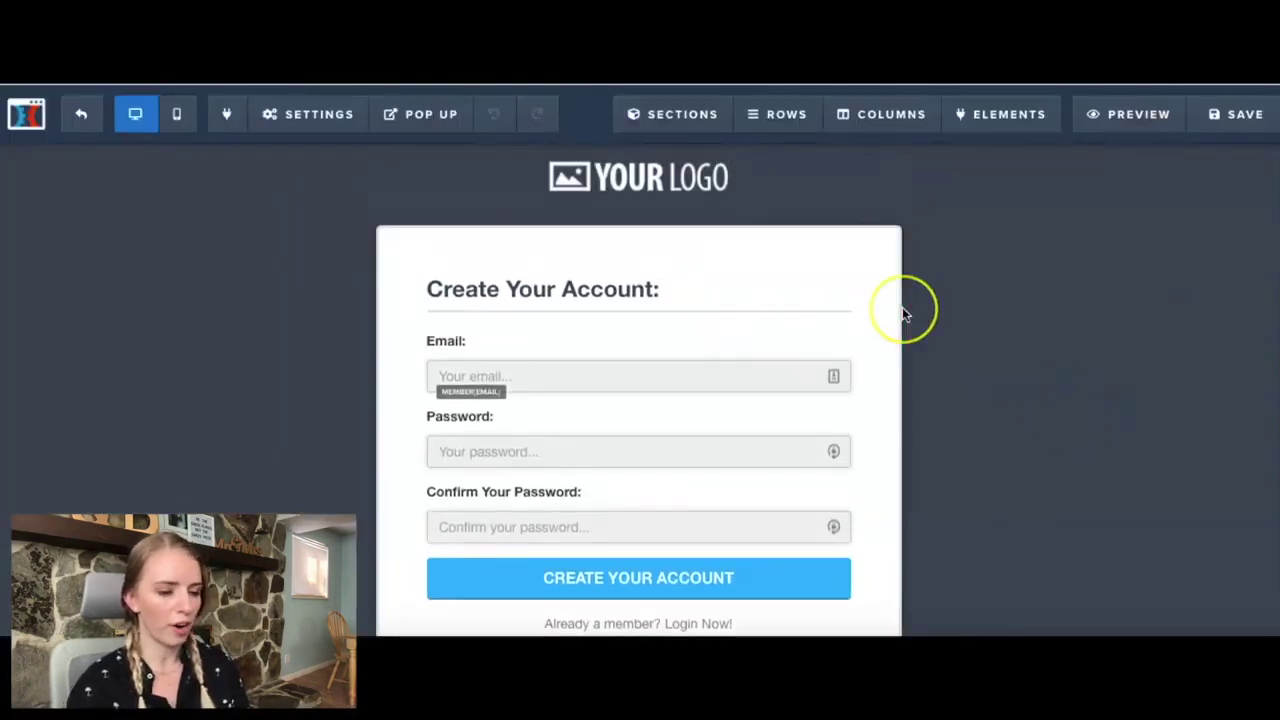
{"action": "scroll", "coordinate": [903, 306], "scroll_direction": "up", "scroll_amount": 1}
{"action": "left_click", "coordinate": [1073, 345]}
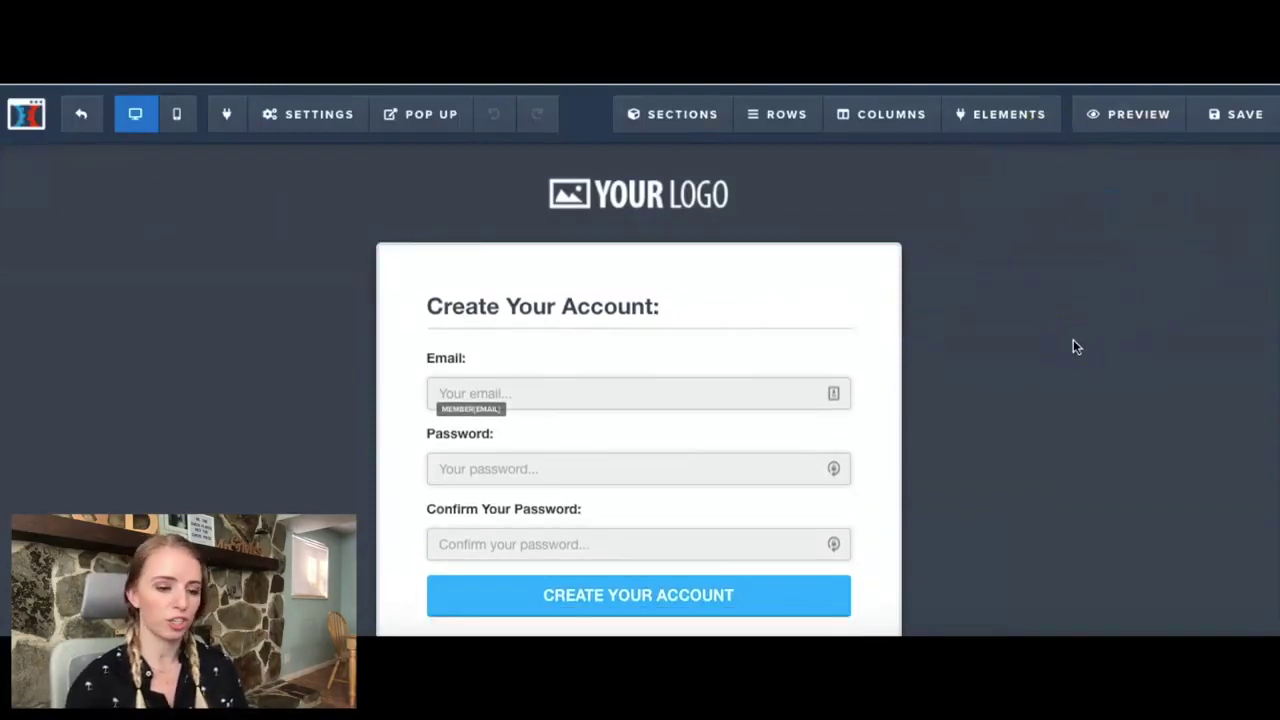
{"action": "scroll", "coordinate": [1071, 346], "scroll_direction": "up", "scroll_amount": 1}
Delete the placeholder logo above the account creation form
{"action": "left_click", "coordinate": [951, 234]}
{"action": "left_click", "coordinate": [1063, 187]}
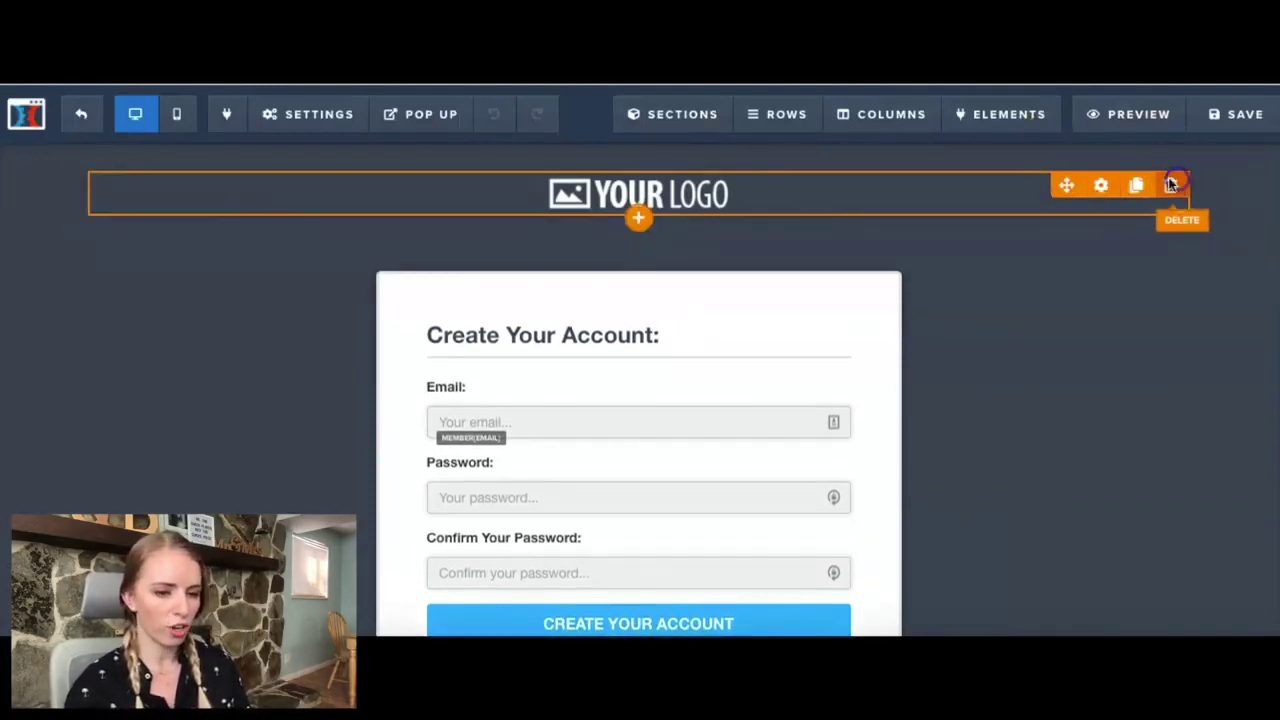
{"action": "left_click", "coordinate": [1170, 185]}
{"action": "left_click", "coordinate": [810, 145]}
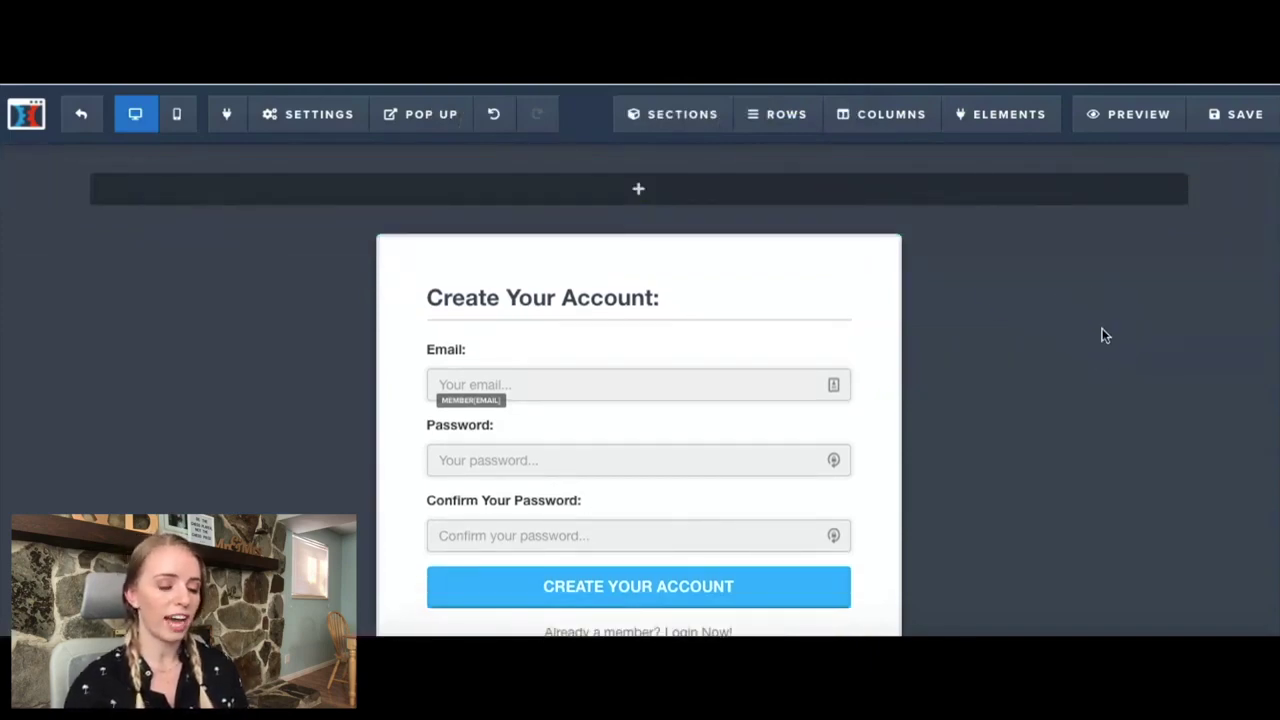
Save the page and replace the default SEO page title with Login
{"action": "left_click", "coordinate": [1214, 128]}
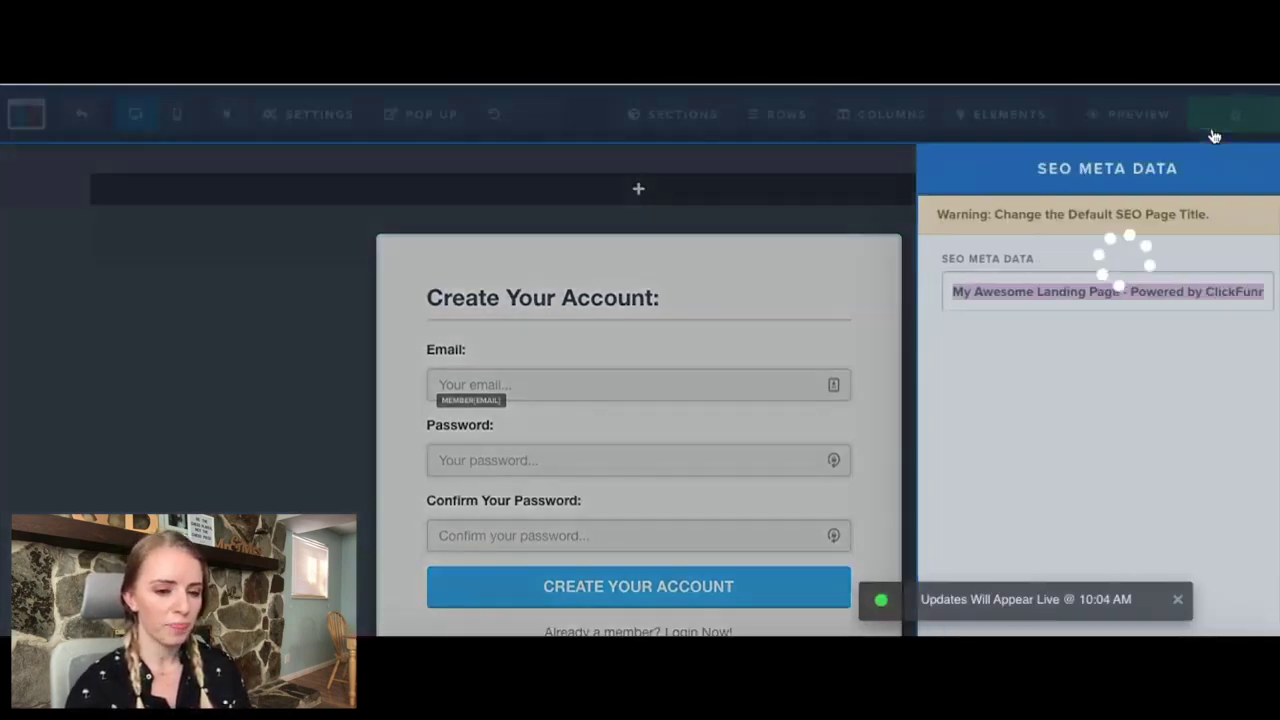
{"action": "left_click", "coordinate": [1166, 286]}
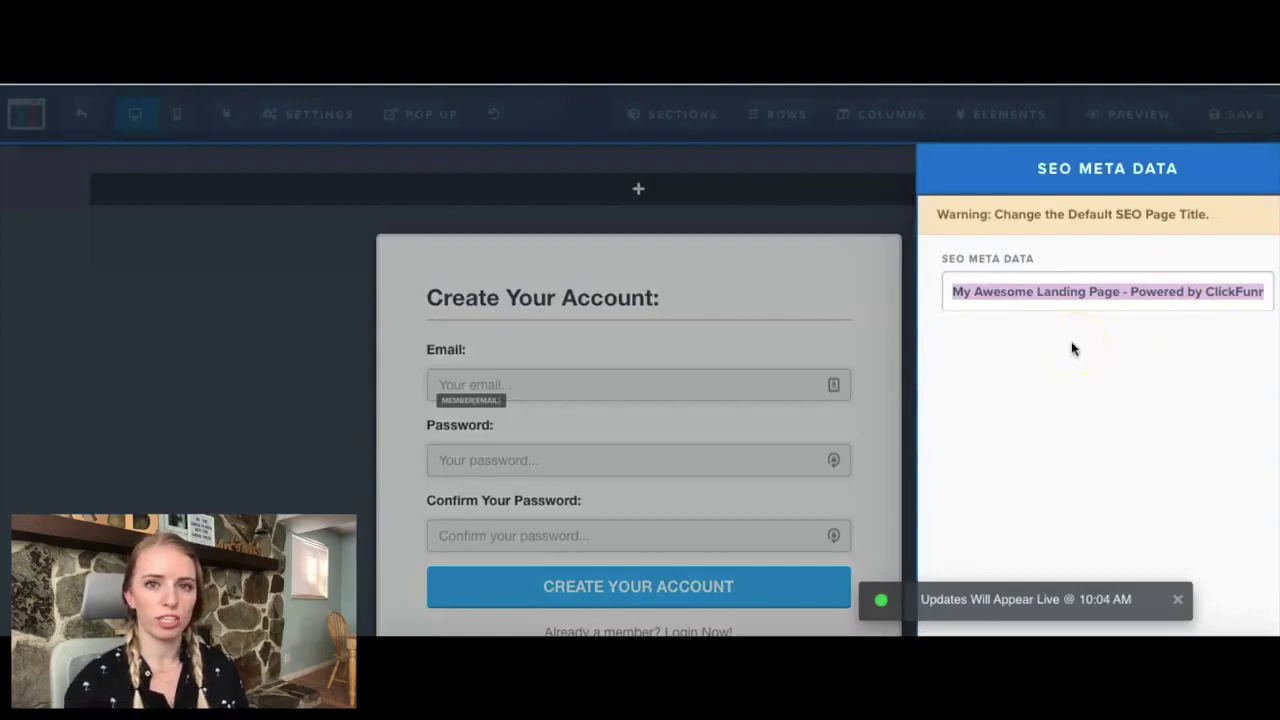
{"action": "key", "text": "BackSpace"}
{"action": "type", "text": "L"}
{"action": "key", "text": "BackSpace"}
{"action": "type", "text": "Login"}
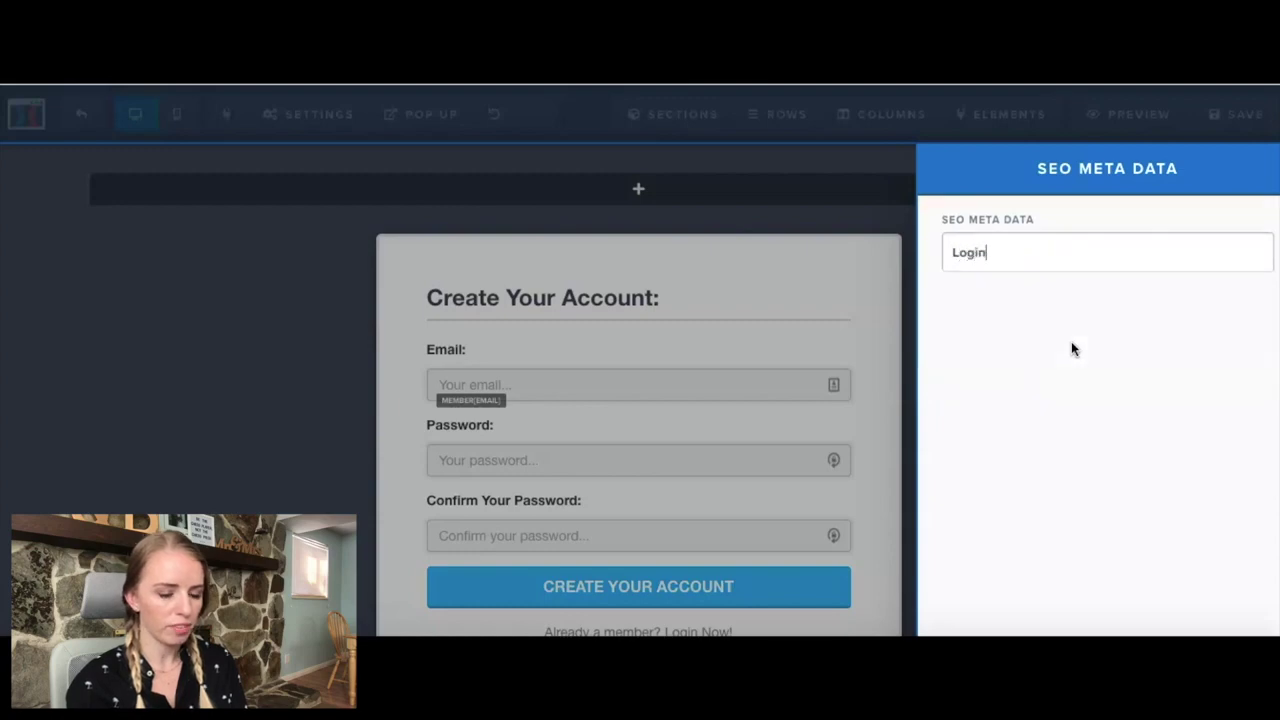
{"action": "left_click", "coordinate": [886, 214]}
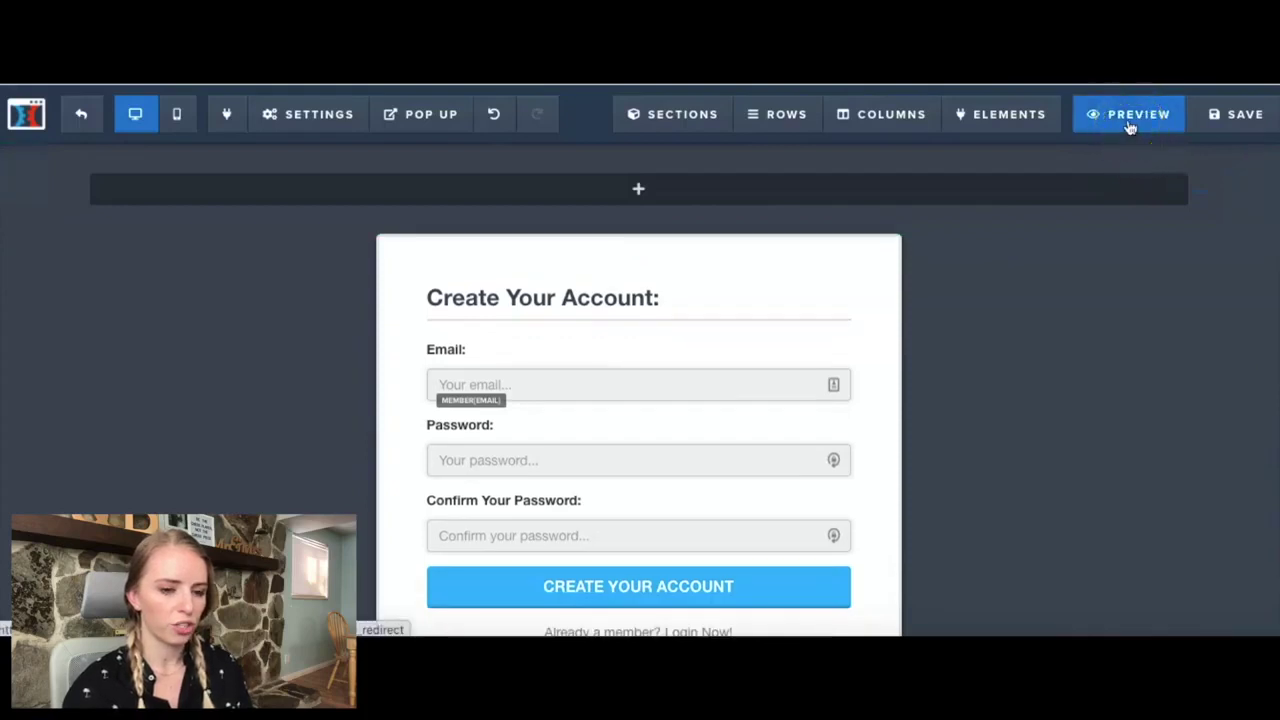
Preview the member login page, then return to the page editor
{"action": "left_click", "coordinate": [1130, 120]}
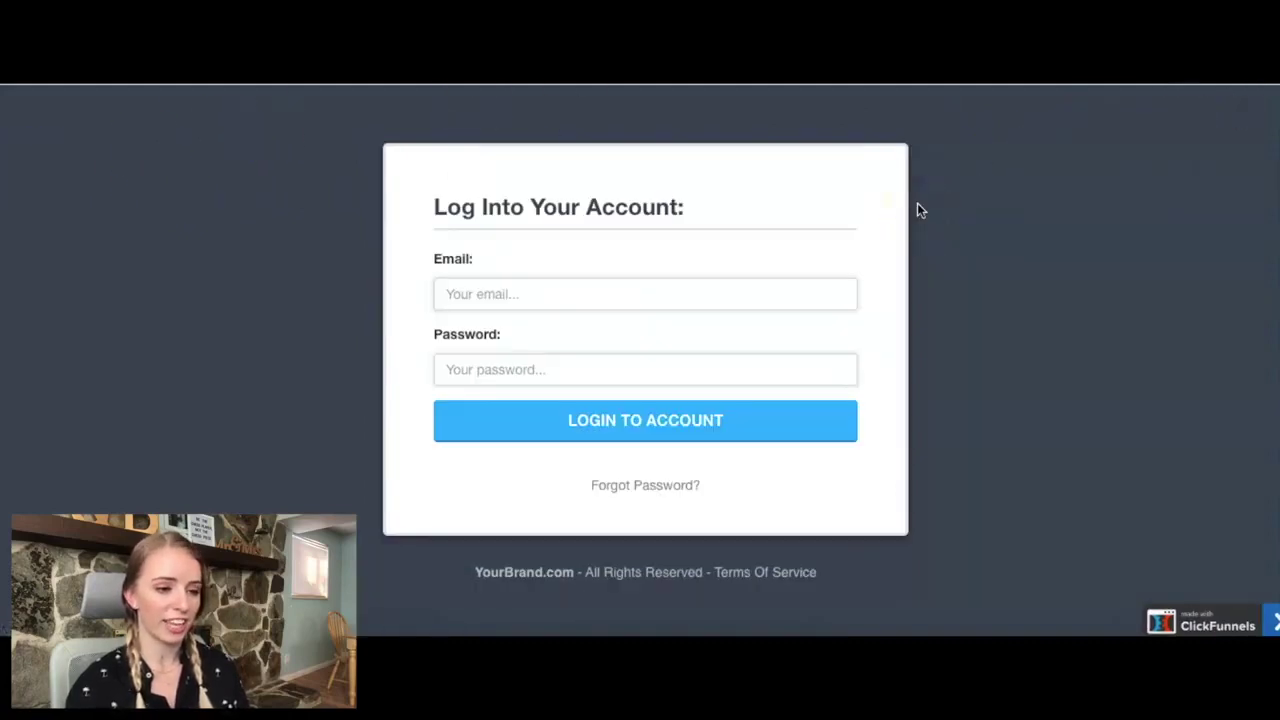
{"action": "left_click", "coordinate": [889, 180]}
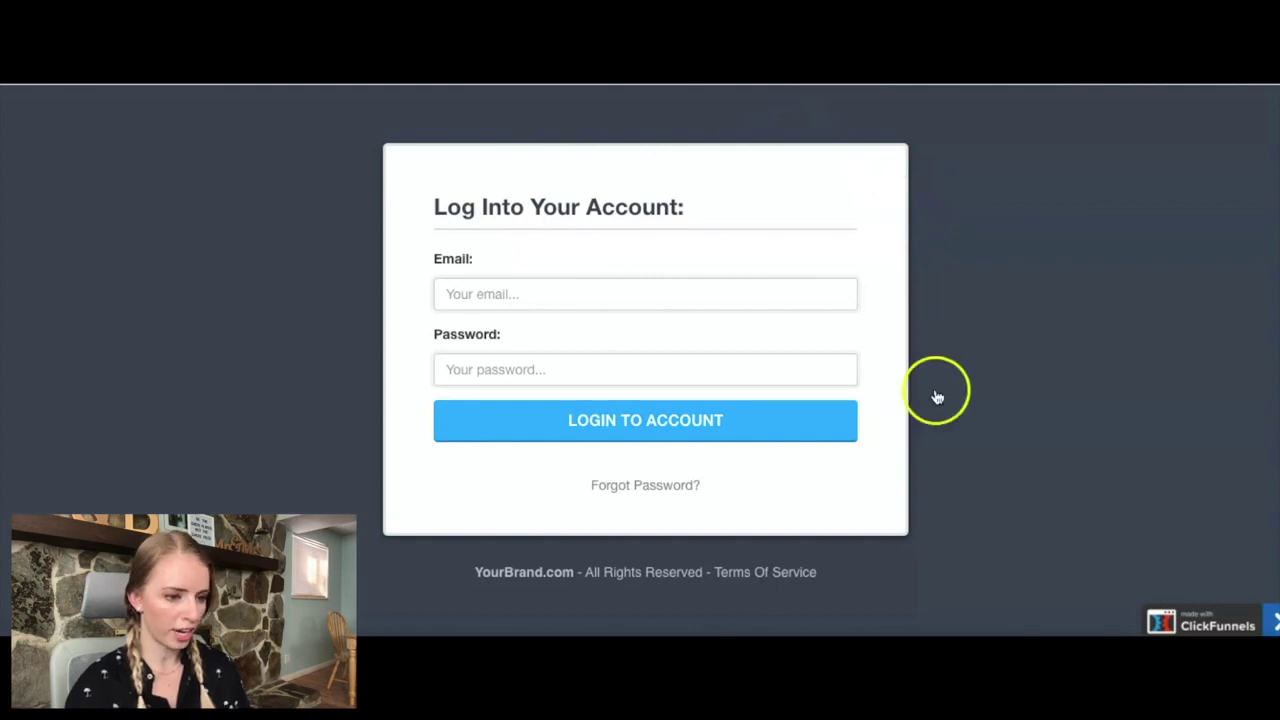
{"action": "key", "text": "ctrl+w"}
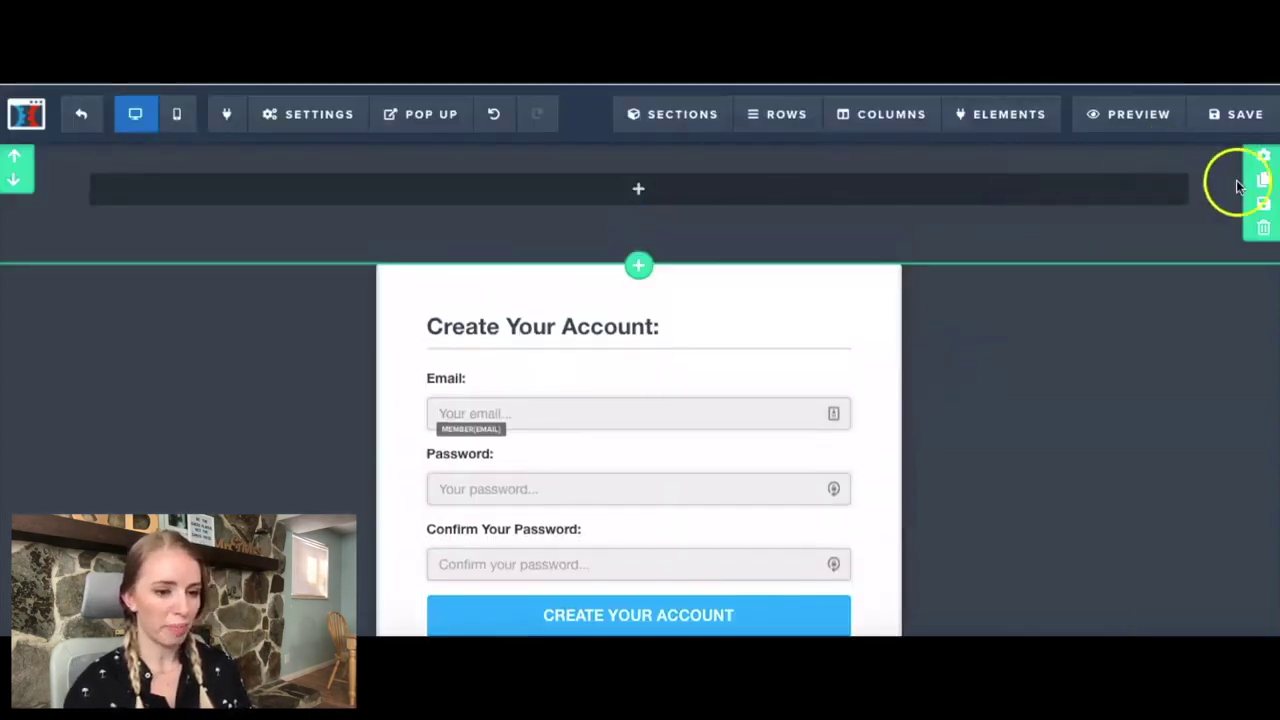
Change the page's background color to the green swatch #42b99f
{"action": "left_click", "coordinate": [300, 112]}
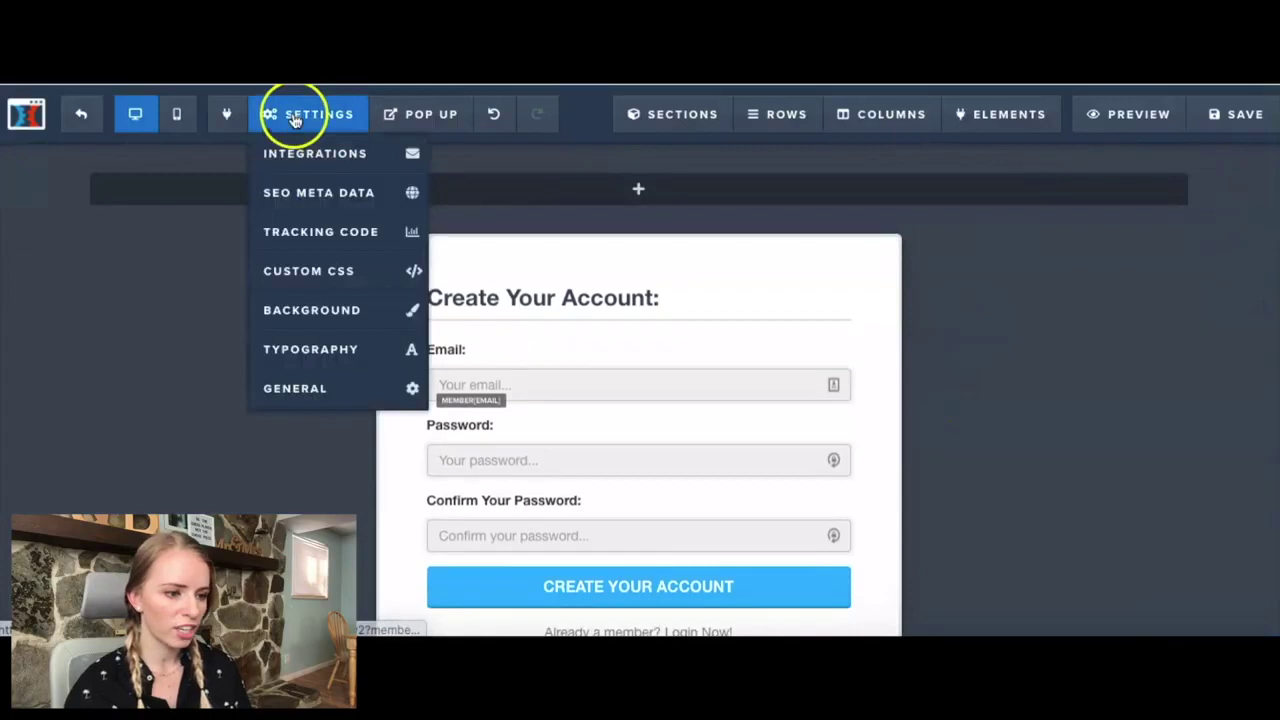
{"action": "left_click", "coordinate": [302, 311]}
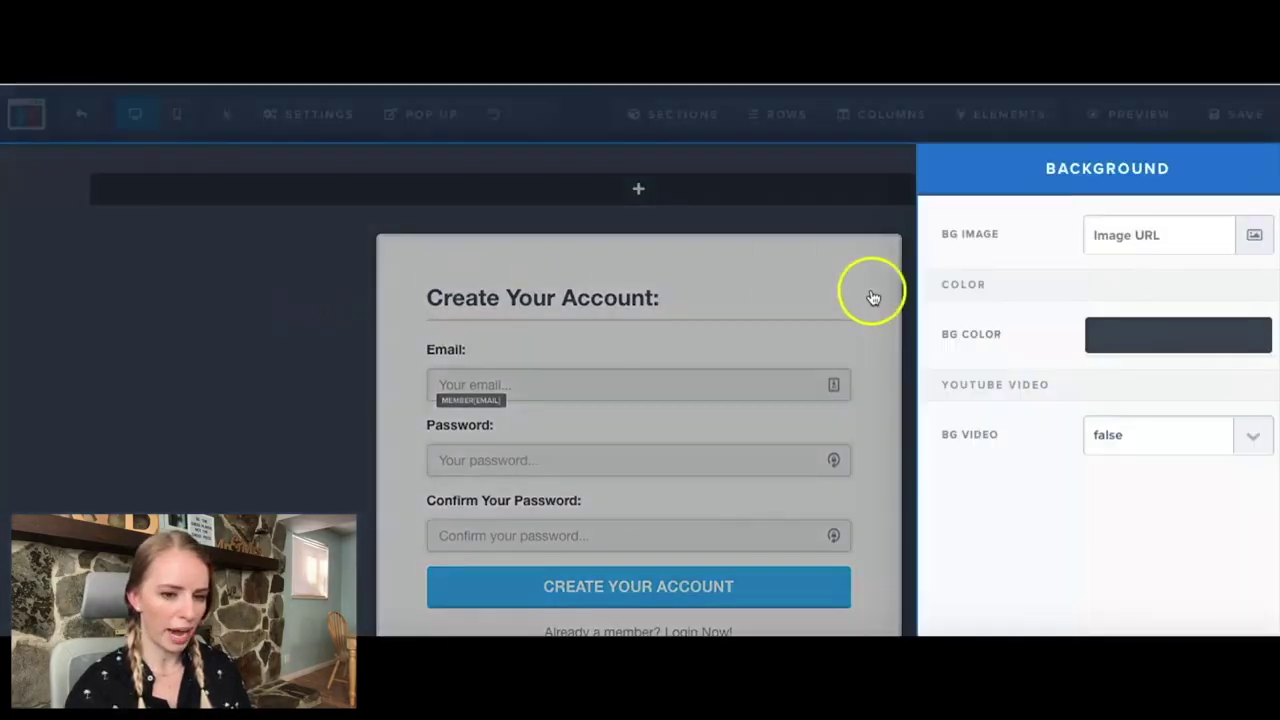
{"action": "left_click", "coordinate": [1130, 334]}
{"action": "left_click", "coordinate": [994, 428]}
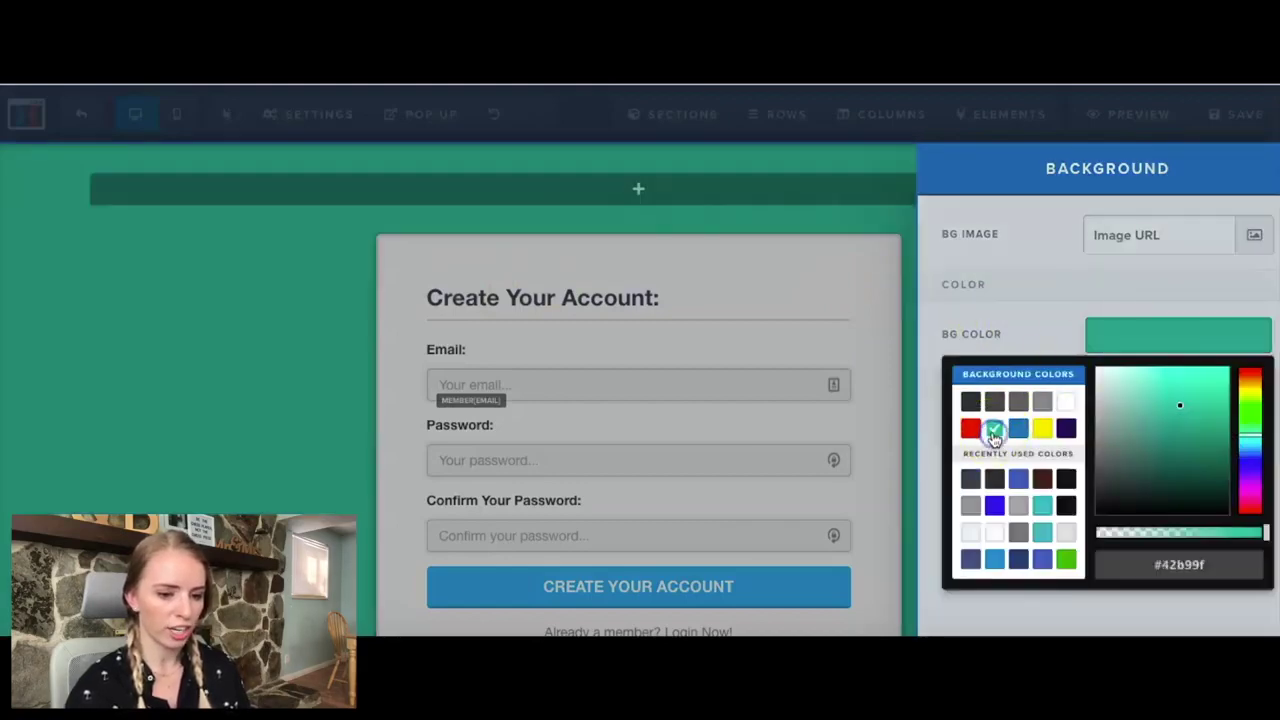
Try dark purple #201652 and navy #161a52 as the page background, and return it to green #42b99f
{"action": "left_click", "coordinate": [1066, 428]}
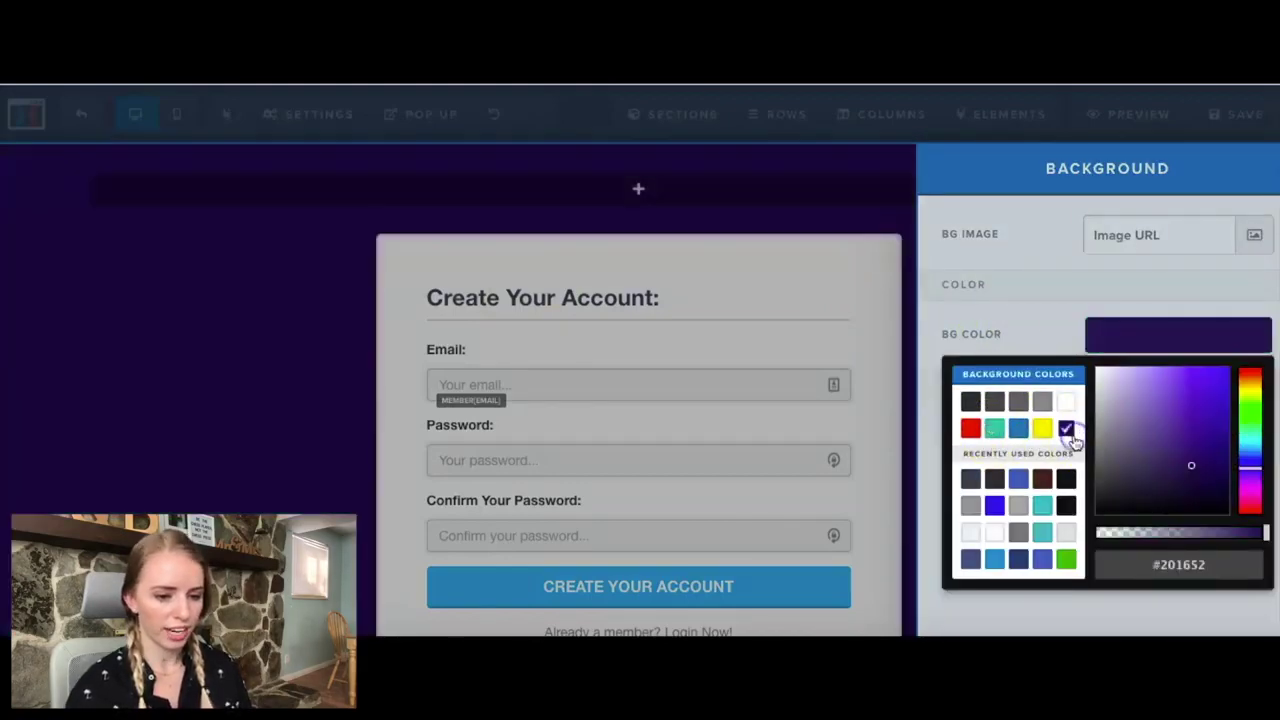
{"action": "mouse_move", "coordinate": [1249, 468]}
{"action": "left_mouse_down"}
{"action": "mouse_move", "coordinate": [1249, 486]}
{"action": "mouse_move", "coordinate": [1249, 457]}
{"action": "mouse_move", "coordinate": [1247, 503]}
{"action": "mouse_move", "coordinate": [1249, 416]}
{"action": "mouse_move", "coordinate": [1248, 468]}
{"action": "left_mouse_up"}
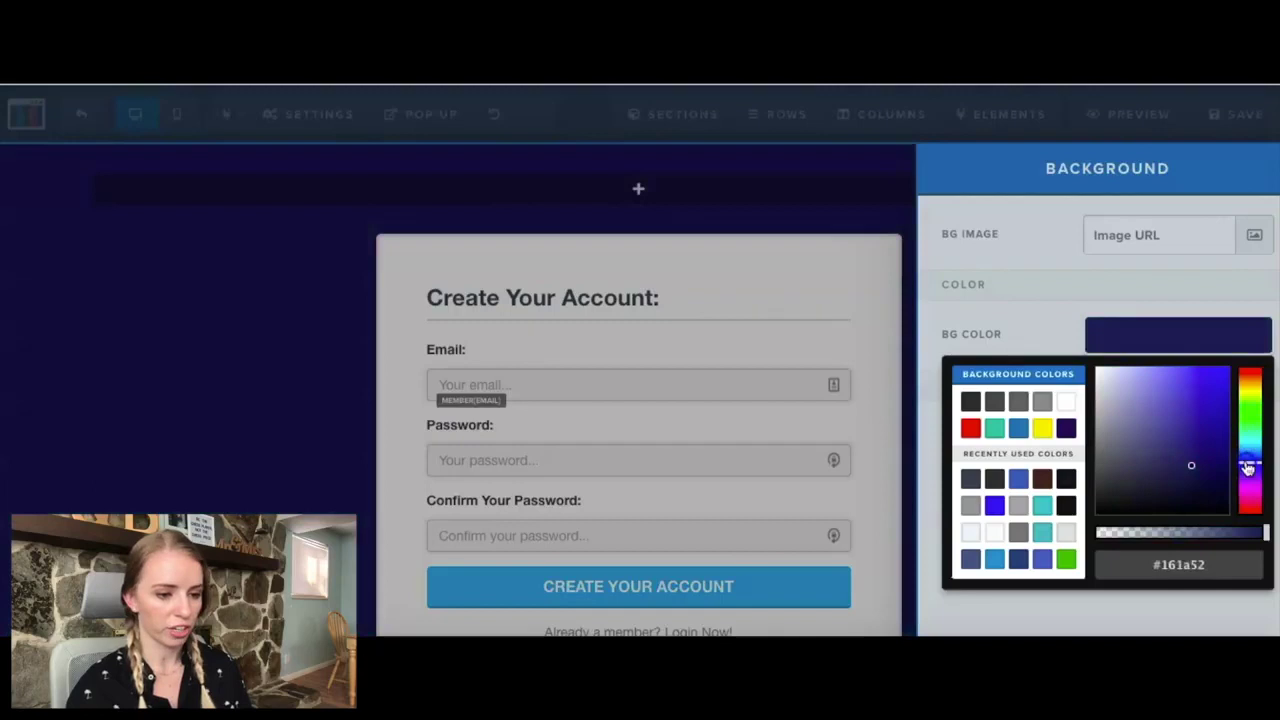
{"action": "left_click", "coordinate": [994, 428]}
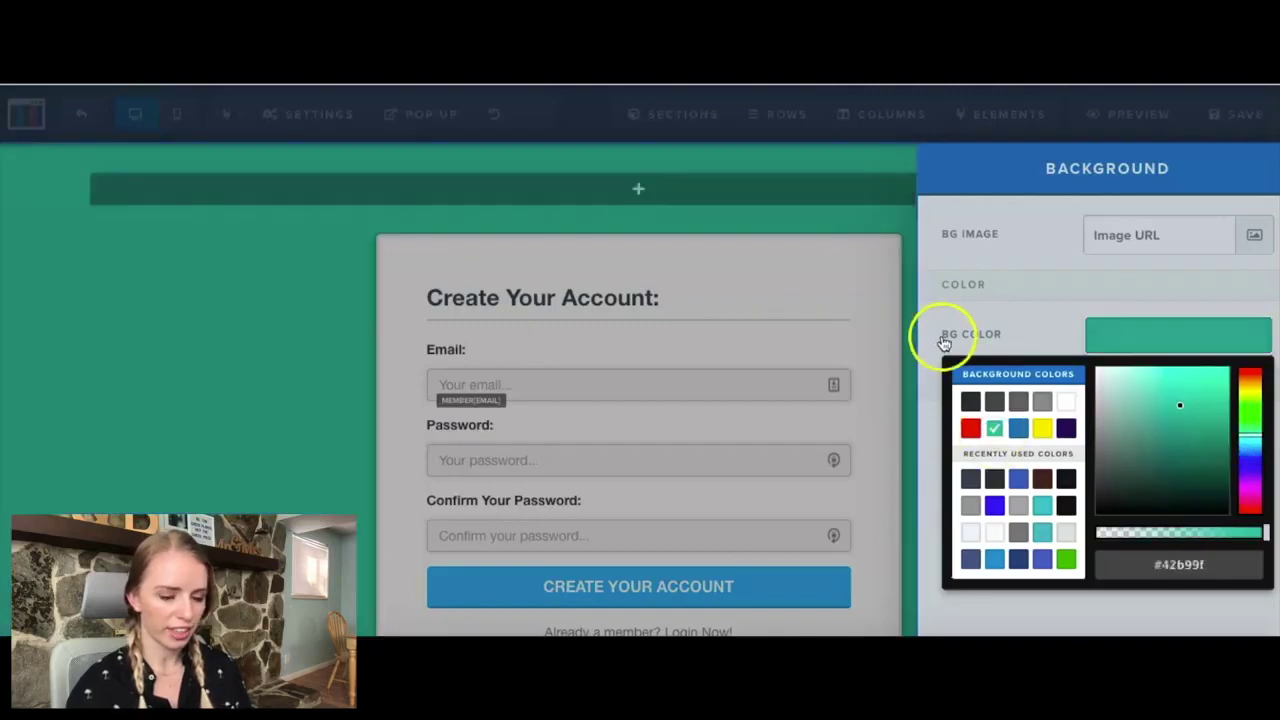
{"action": "left_click", "coordinate": [988, 288]}
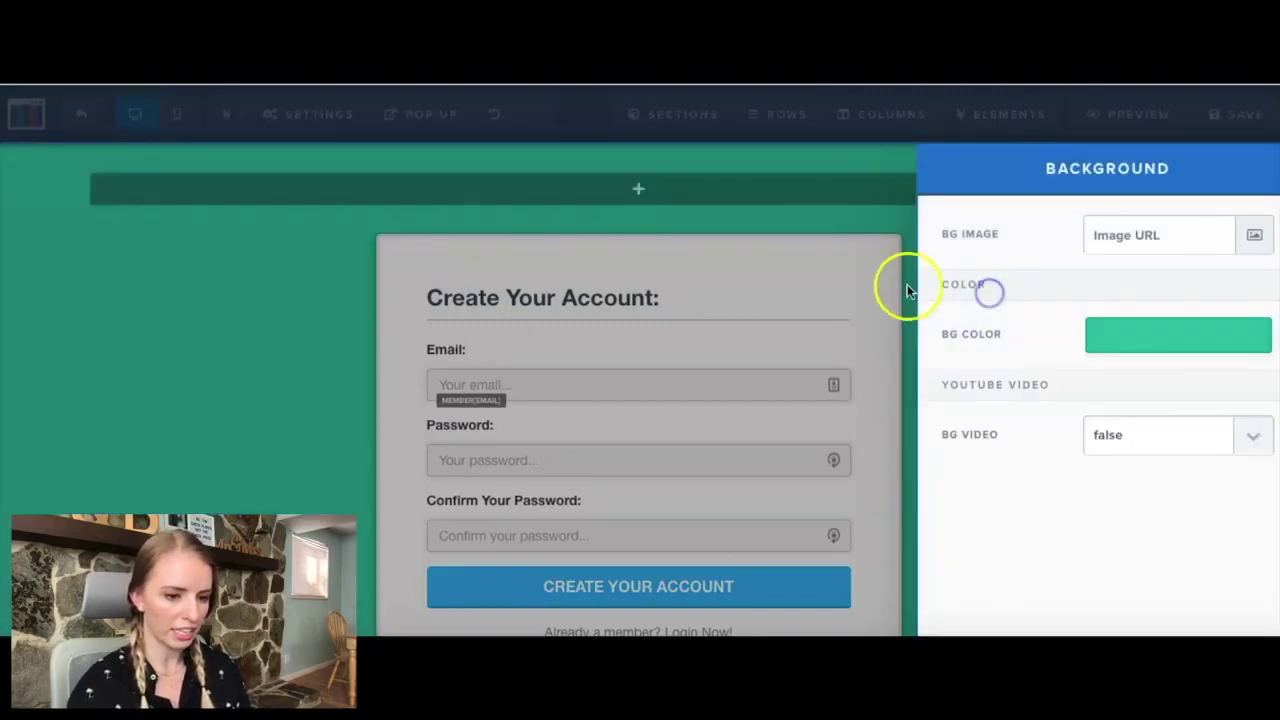
{"action": "left_click", "coordinate": [902, 280]}
Change the background color of the account creation form's button to dark green #38860c
{"action": "scroll", "coordinate": [903, 283], "scroll_direction": "down", "scroll_amount": 1}
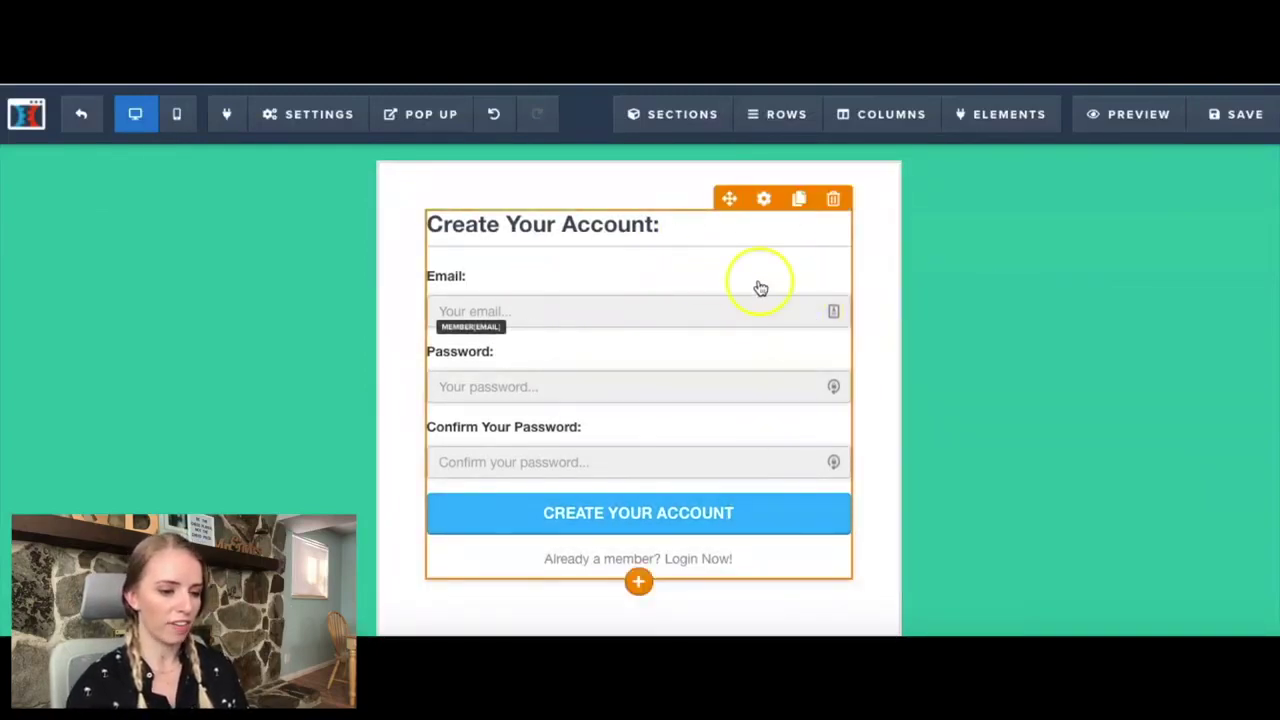
{"action": "left_click", "coordinate": [764, 199]}
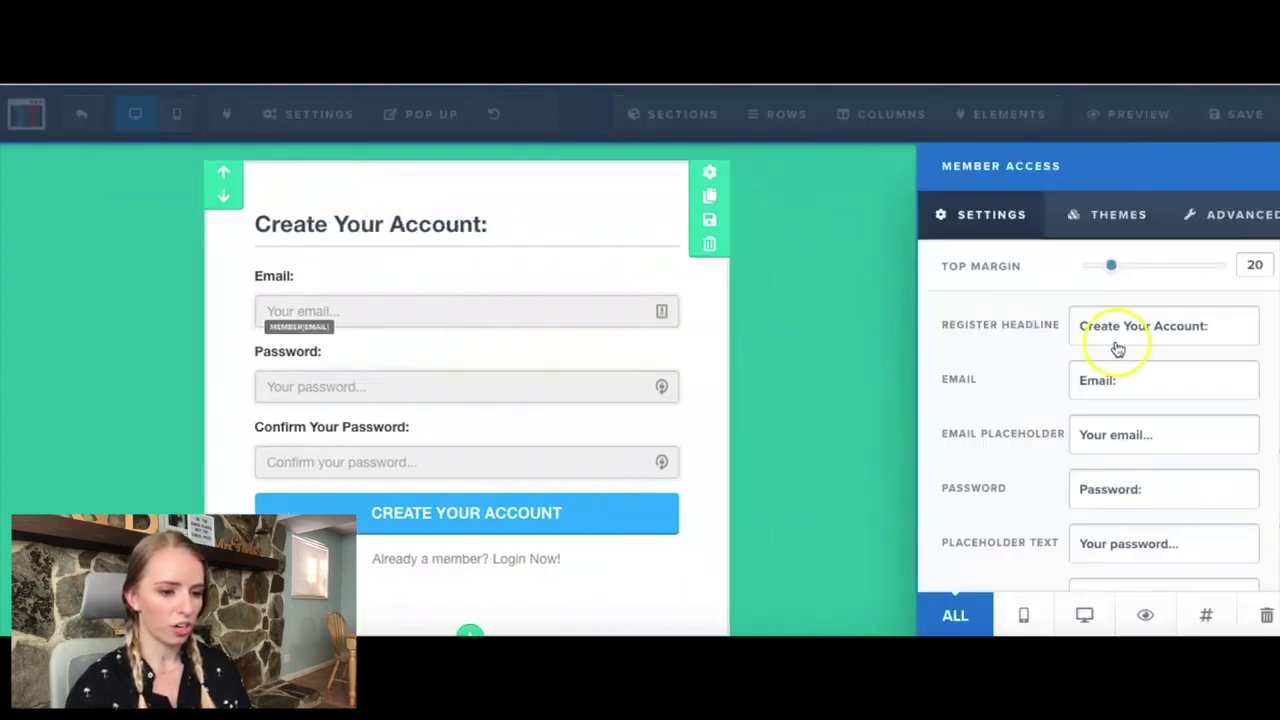
{"action": "scroll", "coordinate": [1151, 434], "scroll_direction": "down", "scroll_amount": 5}
{"action": "left_click", "coordinate": [1127, 545]}
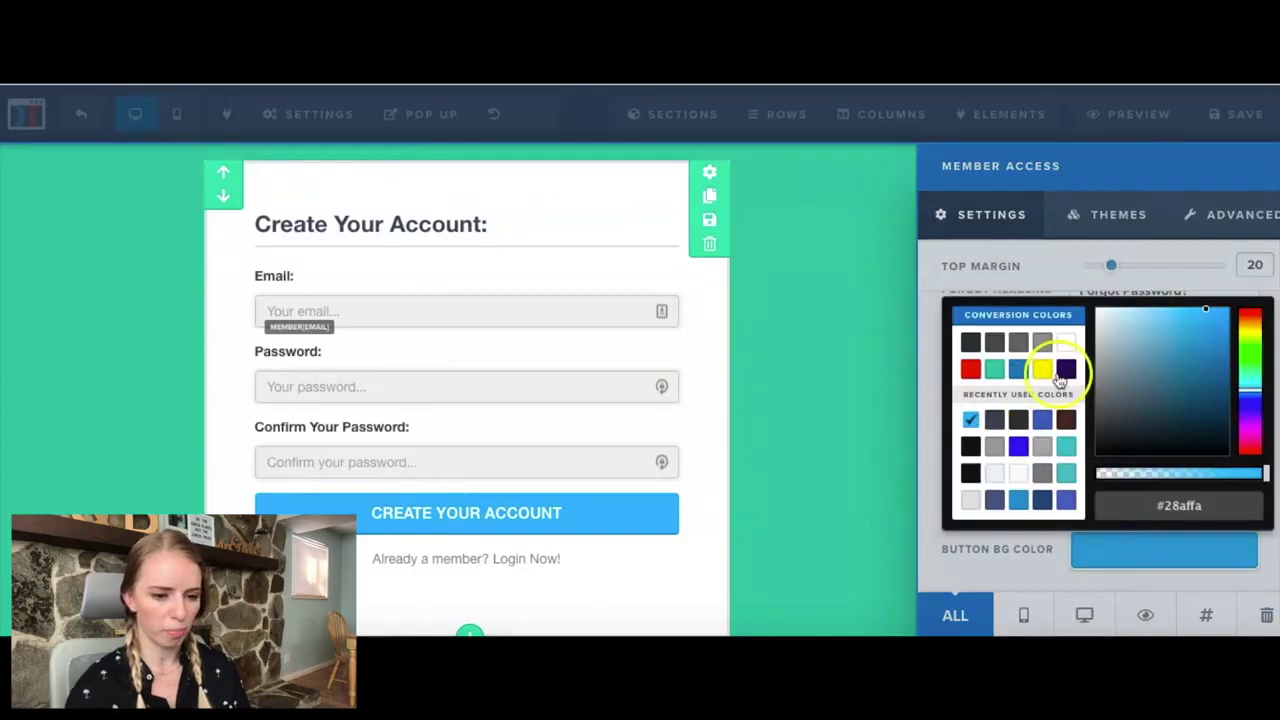
{"action": "mouse_move", "coordinate": [1249, 391]}
{"action": "left_mouse_down"}
{"action": "mouse_move", "coordinate": [1249, 349]}
{"action": "mouse_move", "coordinate": [1217, 383]}
{"action": "left_mouse_up"}
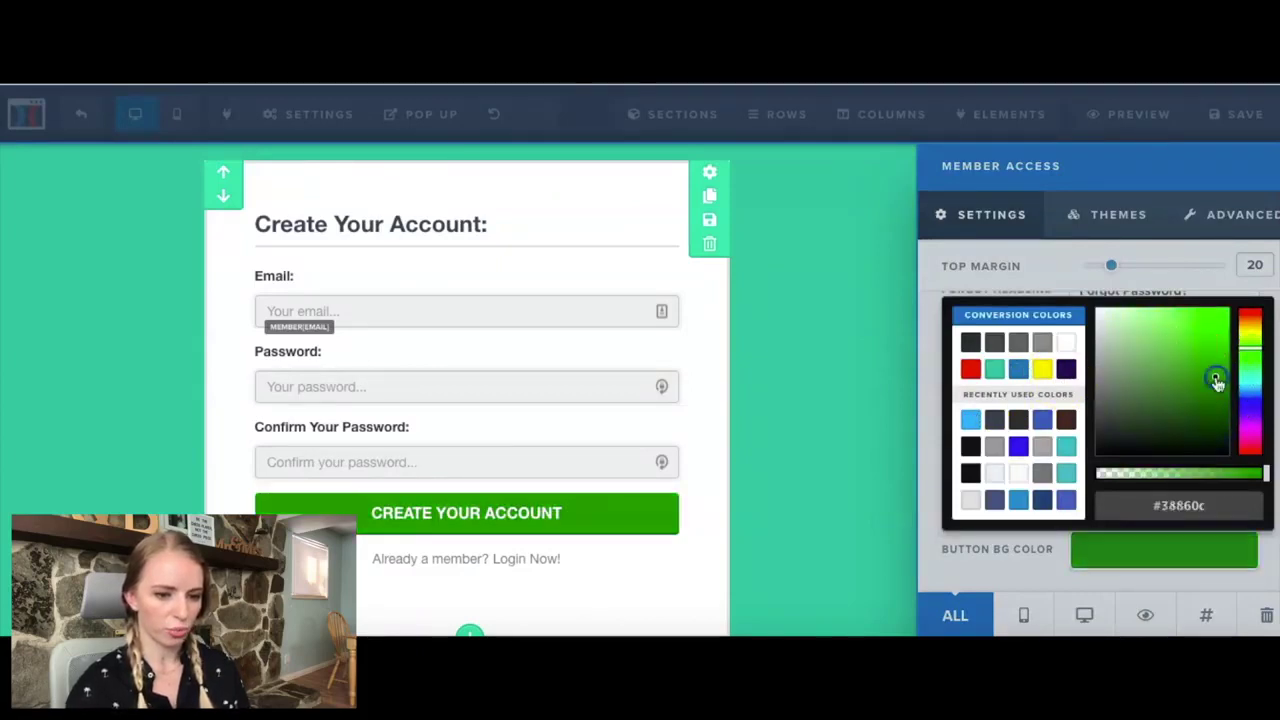
{"action": "left_click", "coordinate": [926, 466]}
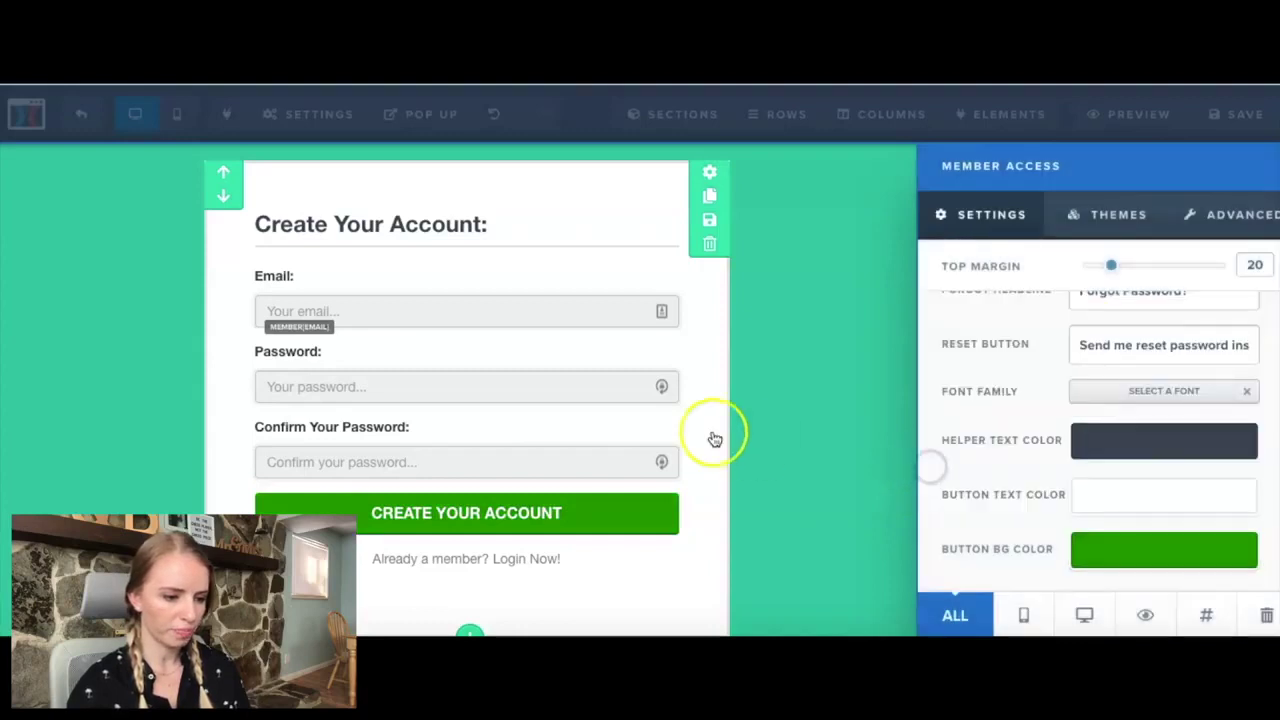
{"action": "left_click", "coordinate": [886, 406]}
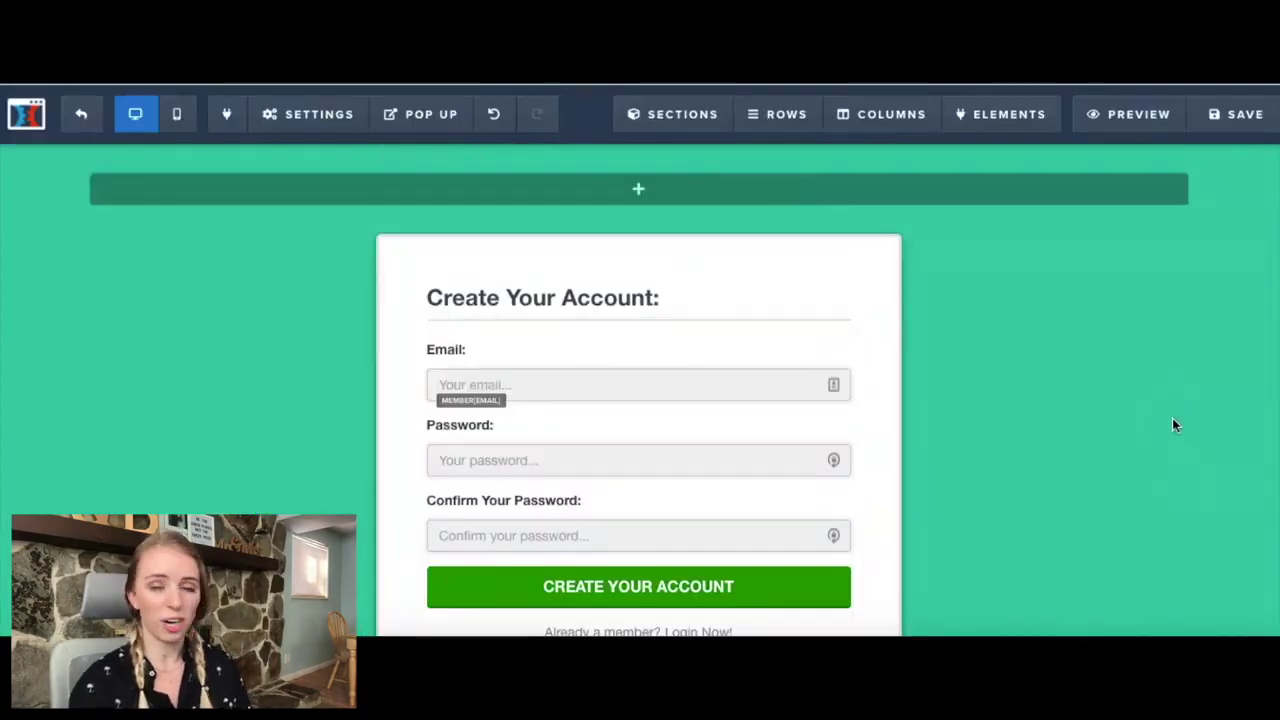
Save the changes to the member access page
{"action": "scroll", "coordinate": [1174, 425], "scroll_direction": "down", "scroll_amount": 2}
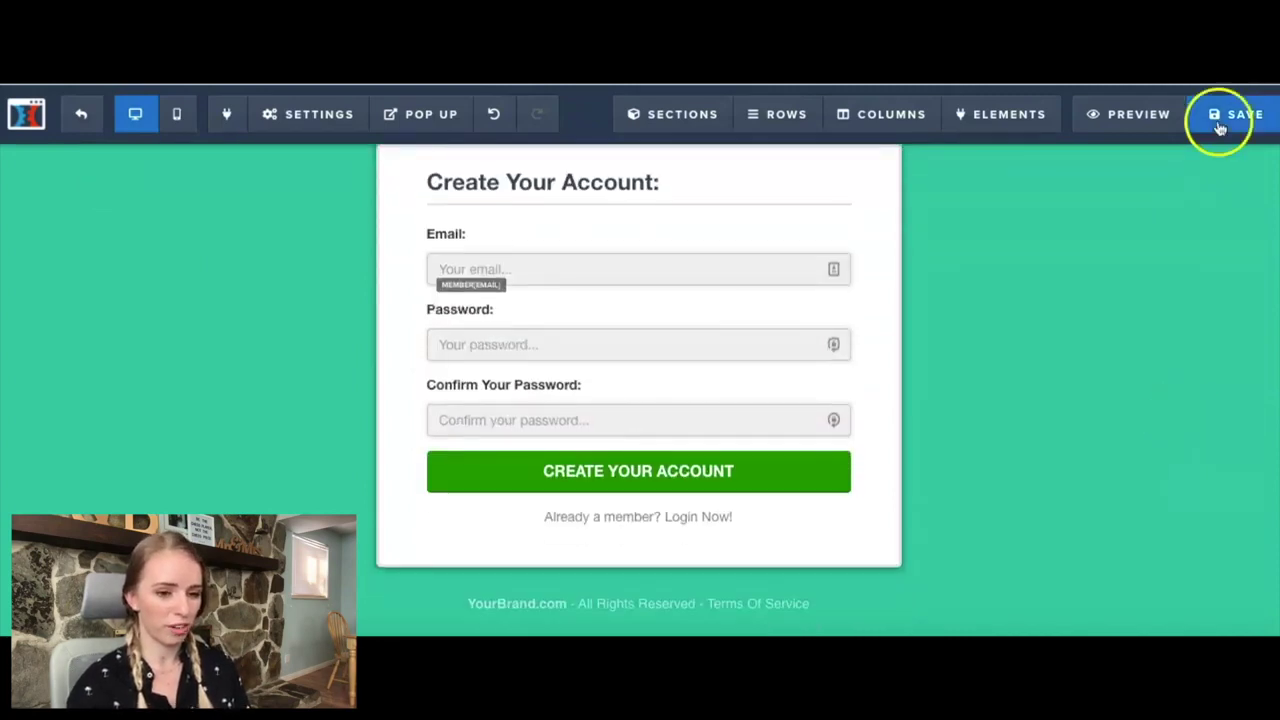
{"action": "left_click", "coordinate": [1220, 128]}
{"action": "left_click", "coordinate": [1210, 127]}
Check the access page's SEO title and look over its general settings
{"action": "left_click", "coordinate": [335, 110]}
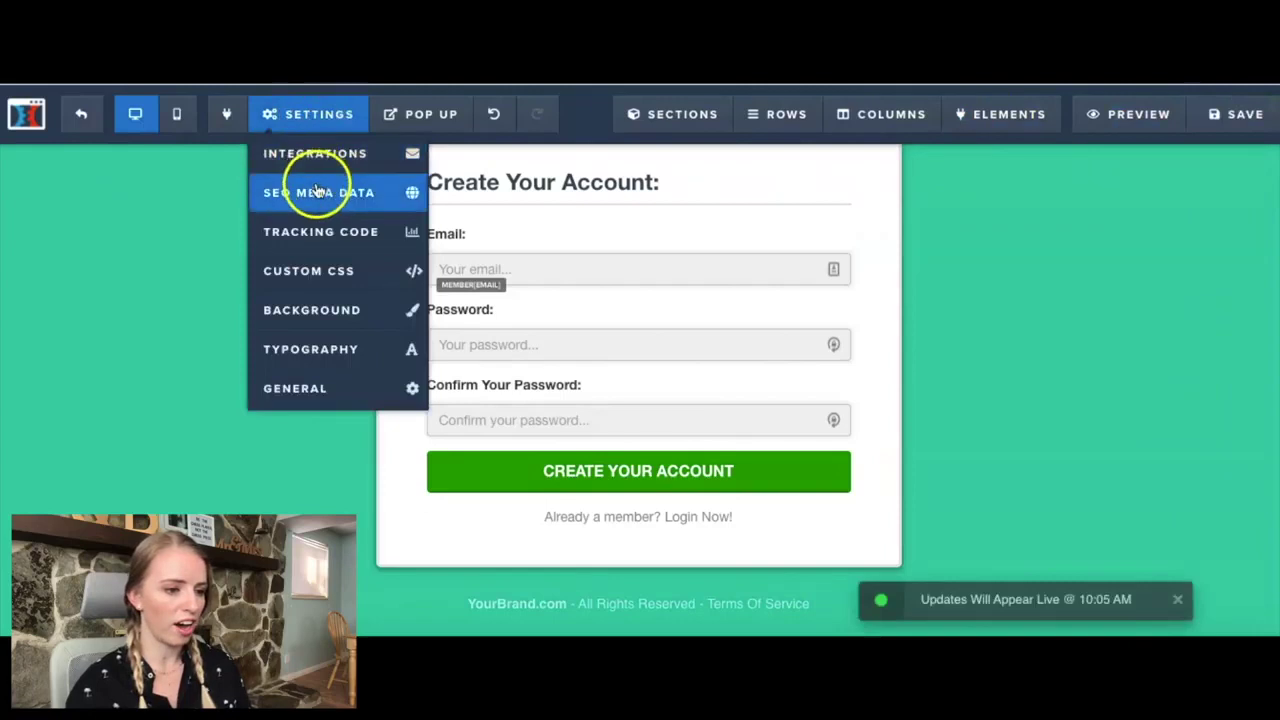
{"action": "left_click", "coordinate": [316, 192]}
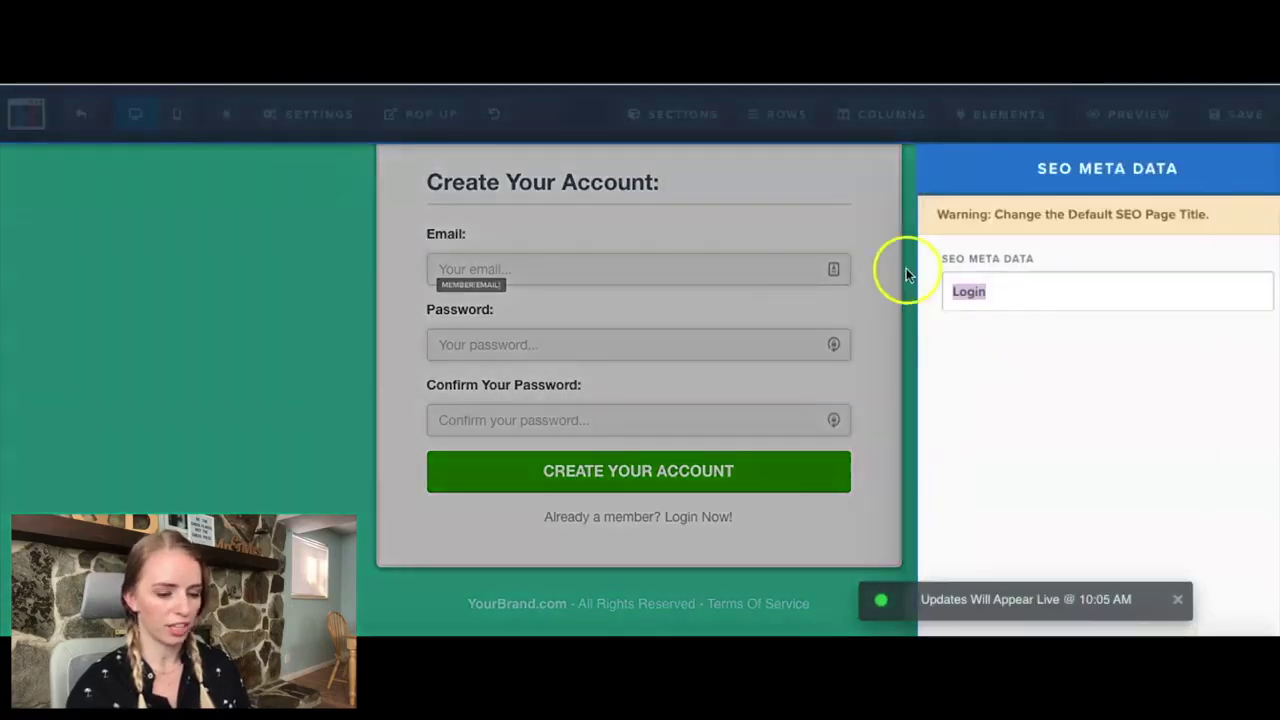
{"action": "left_click", "coordinate": [284, 166]}
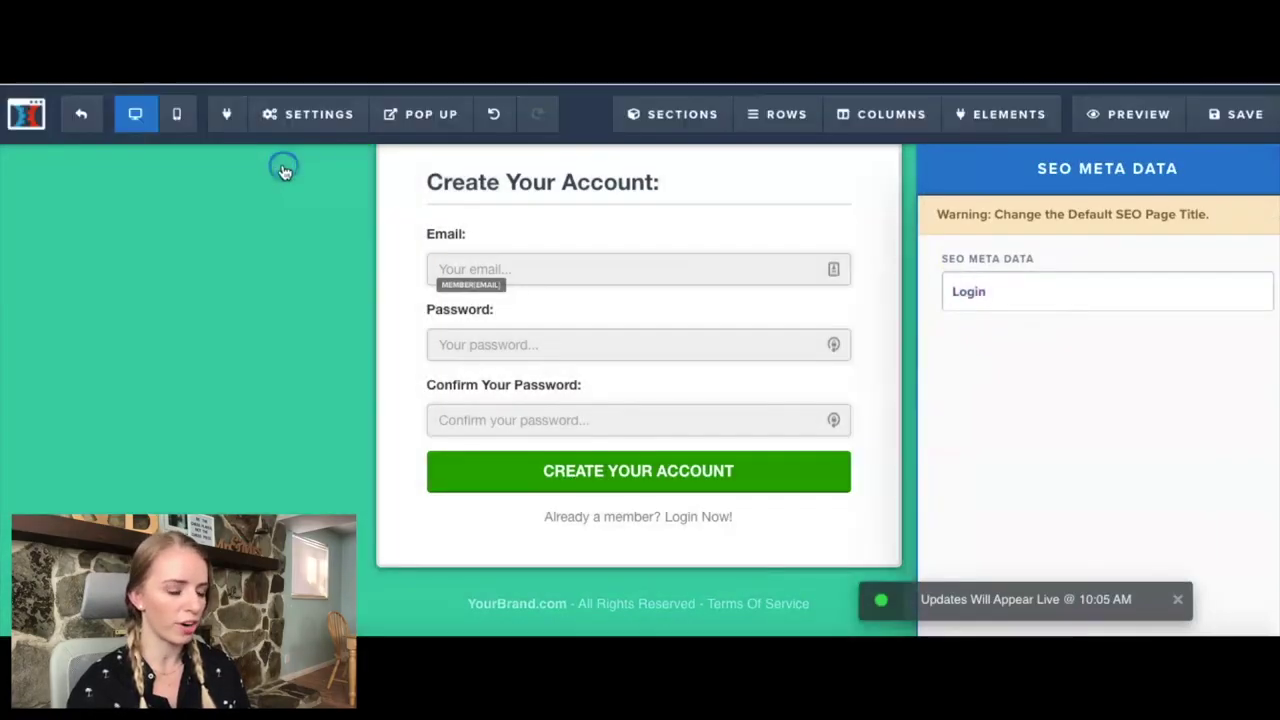
{"action": "left_click", "coordinate": [308, 116]}
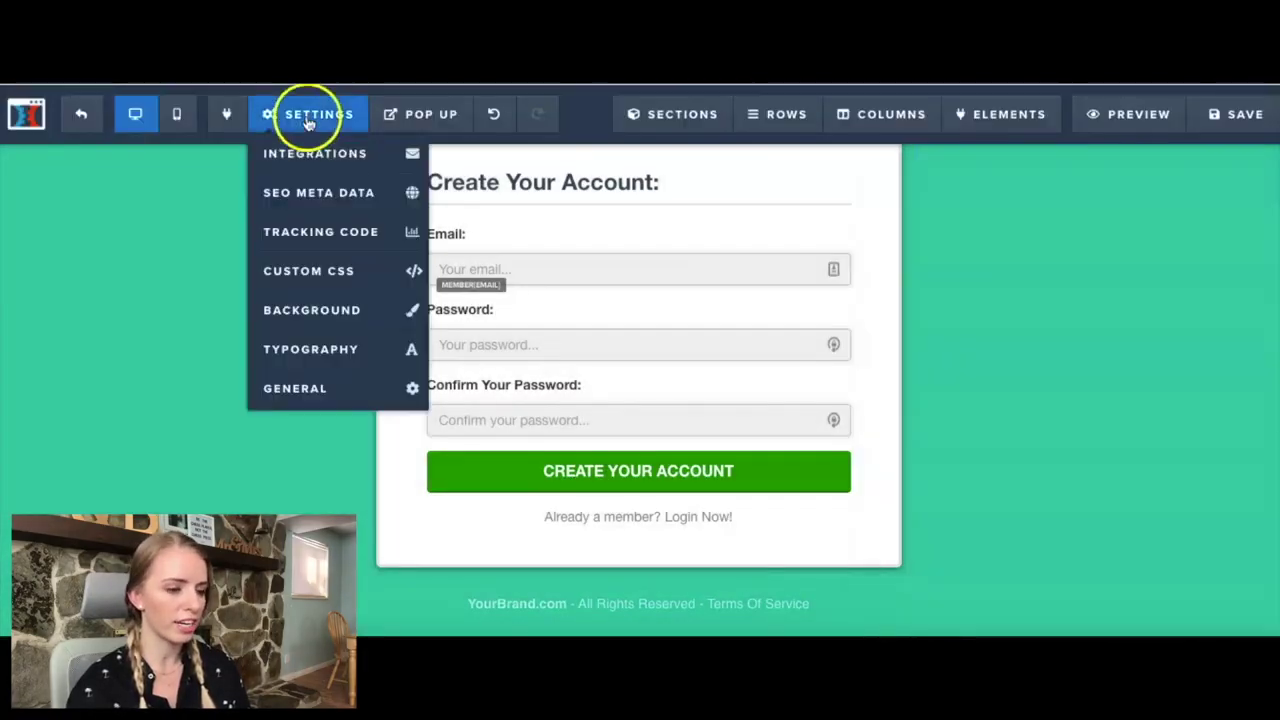
{"action": "left_click", "coordinate": [325, 387]}
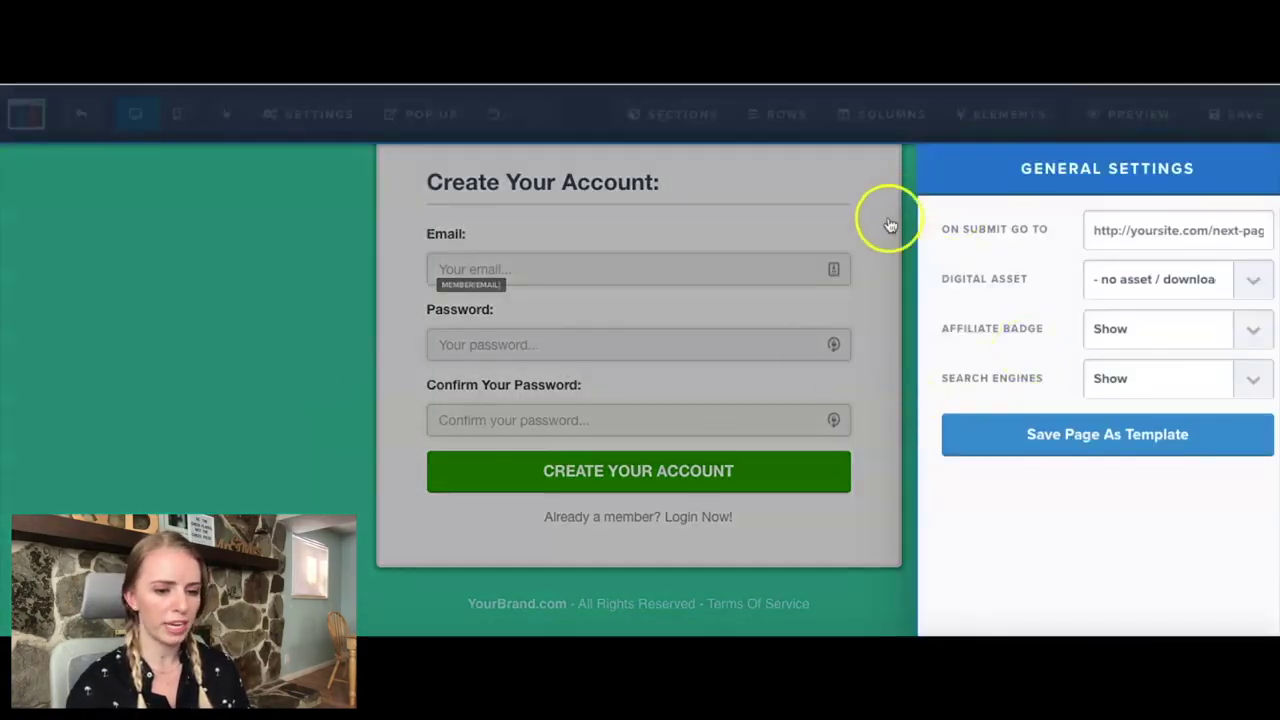
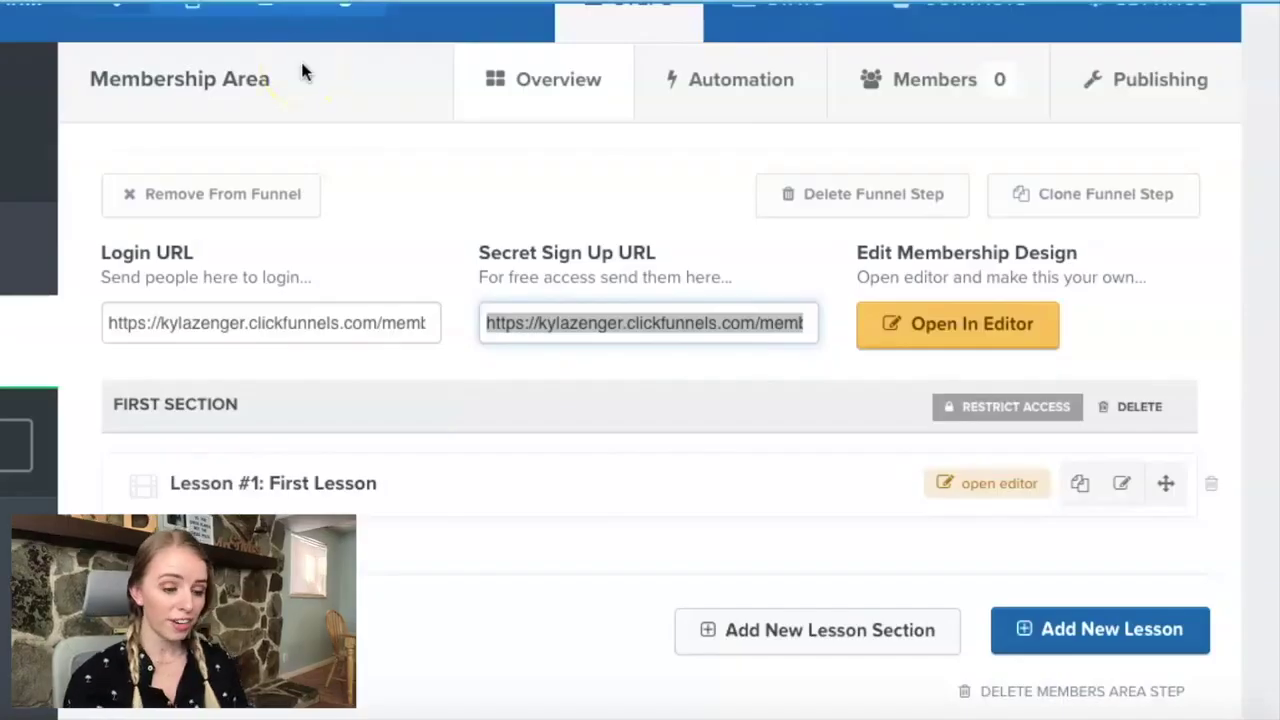
Open the Membership Area's design in the page editor from the funnel step's overview
{"action": "left_click", "coordinate": [591, 100]}
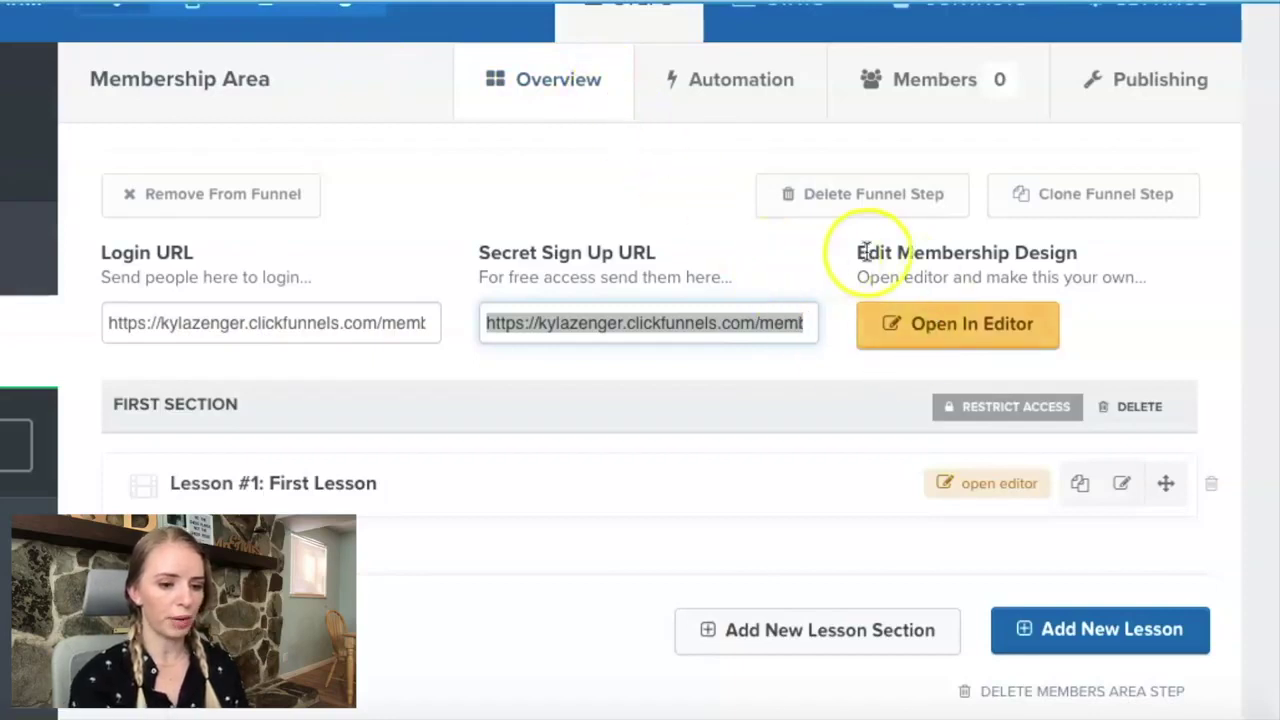
{"action": "left_click", "coordinate": [967, 345]}
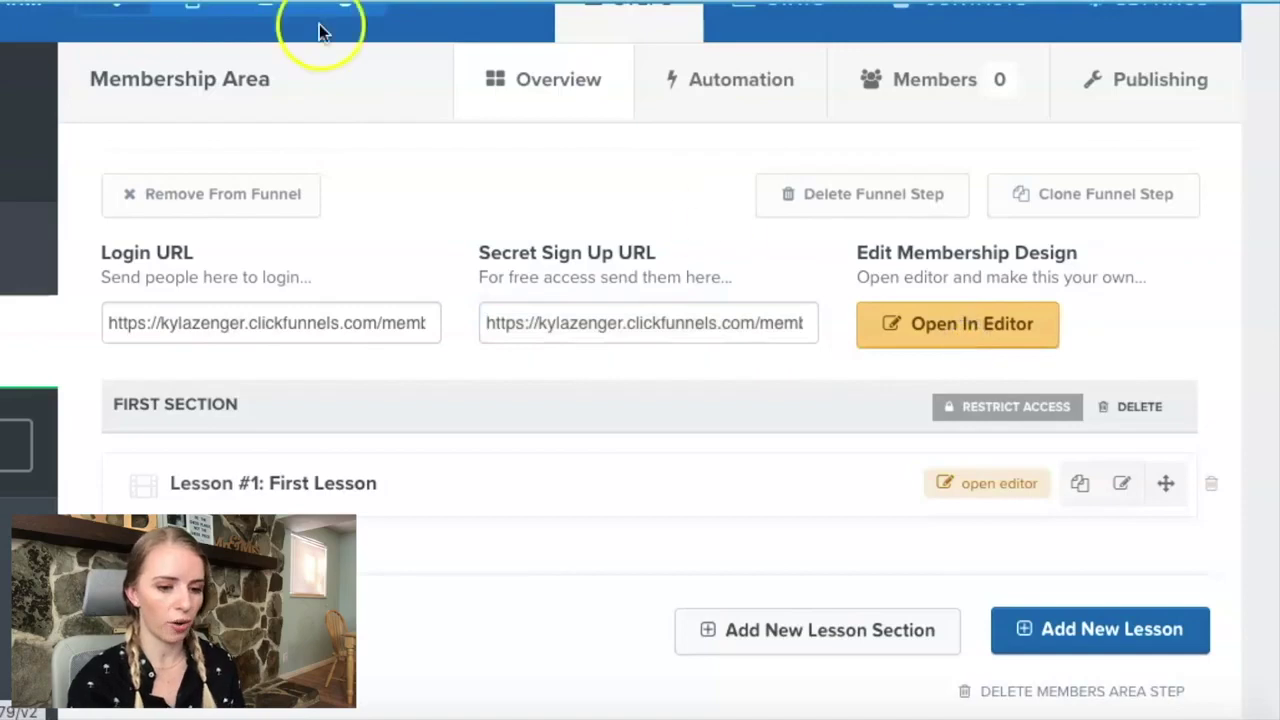
{"action": "left_click", "coordinate": [258, 2]}
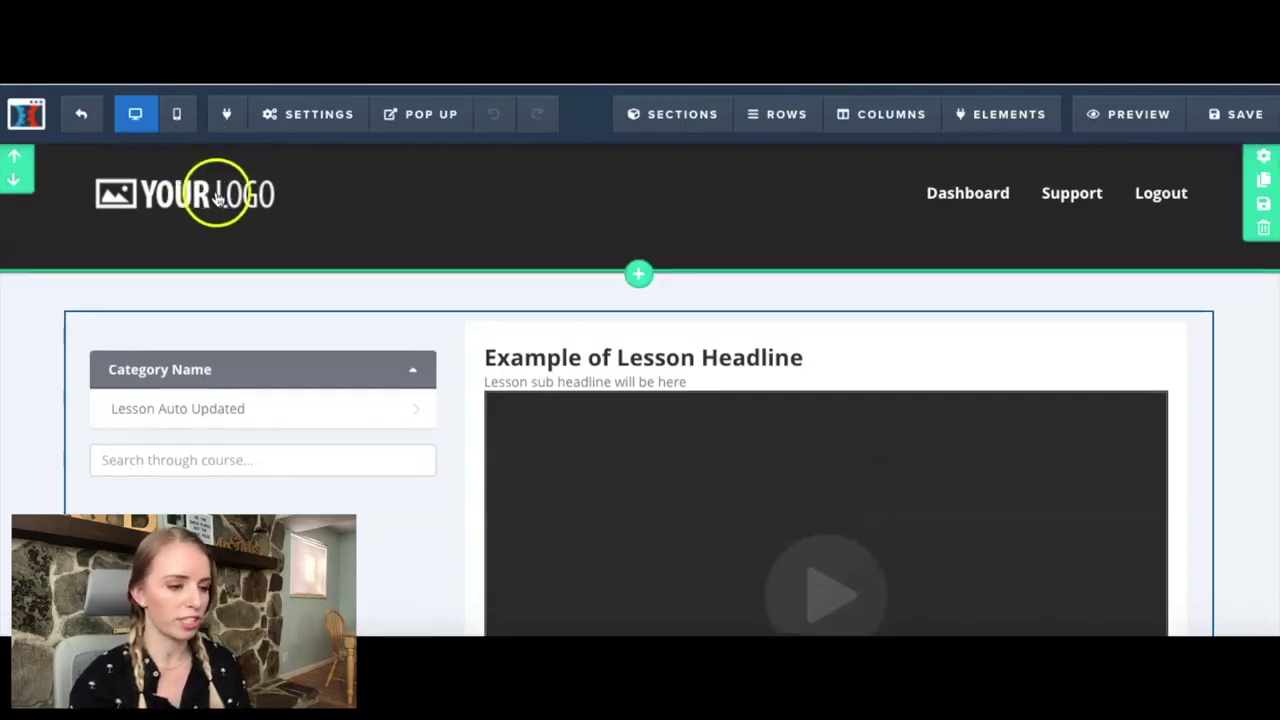
Delete the placeholder logo from the membership area's header
{"action": "mouse_move", "coordinate": [290, 207]}
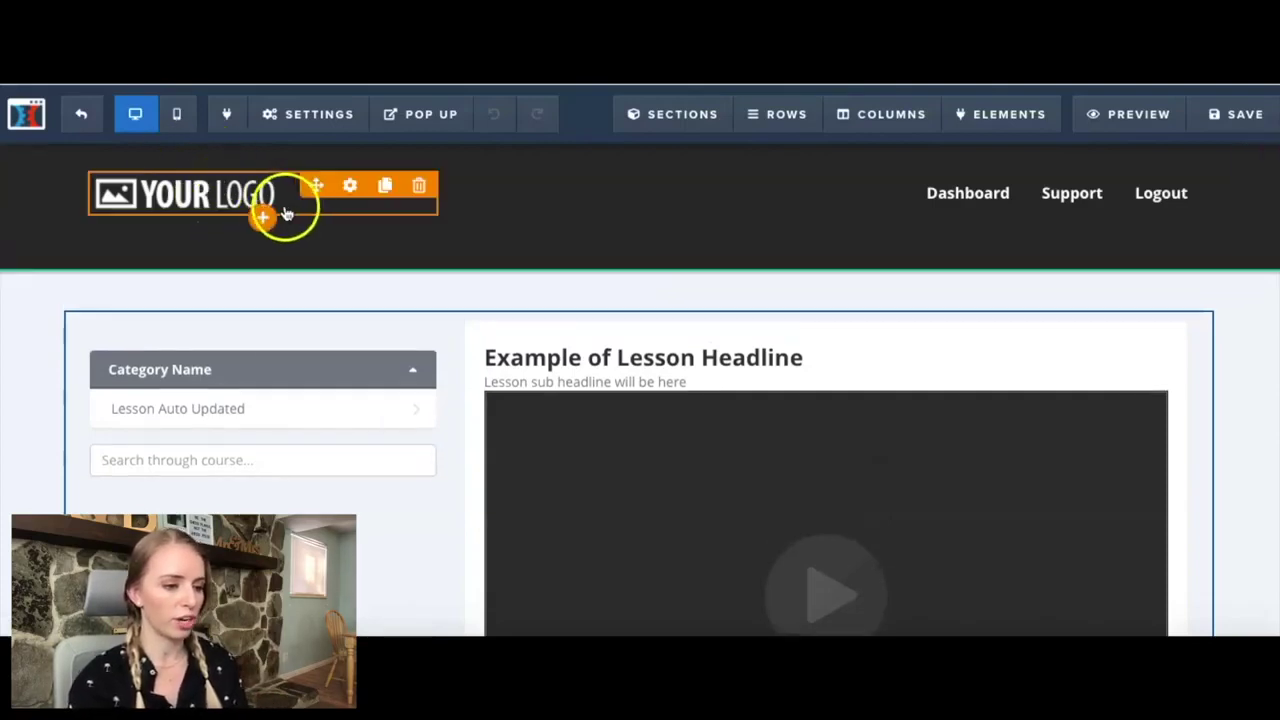
{"action": "left_click", "coordinate": [432, 189]}
{"action": "left_click", "coordinate": [815, 141]}
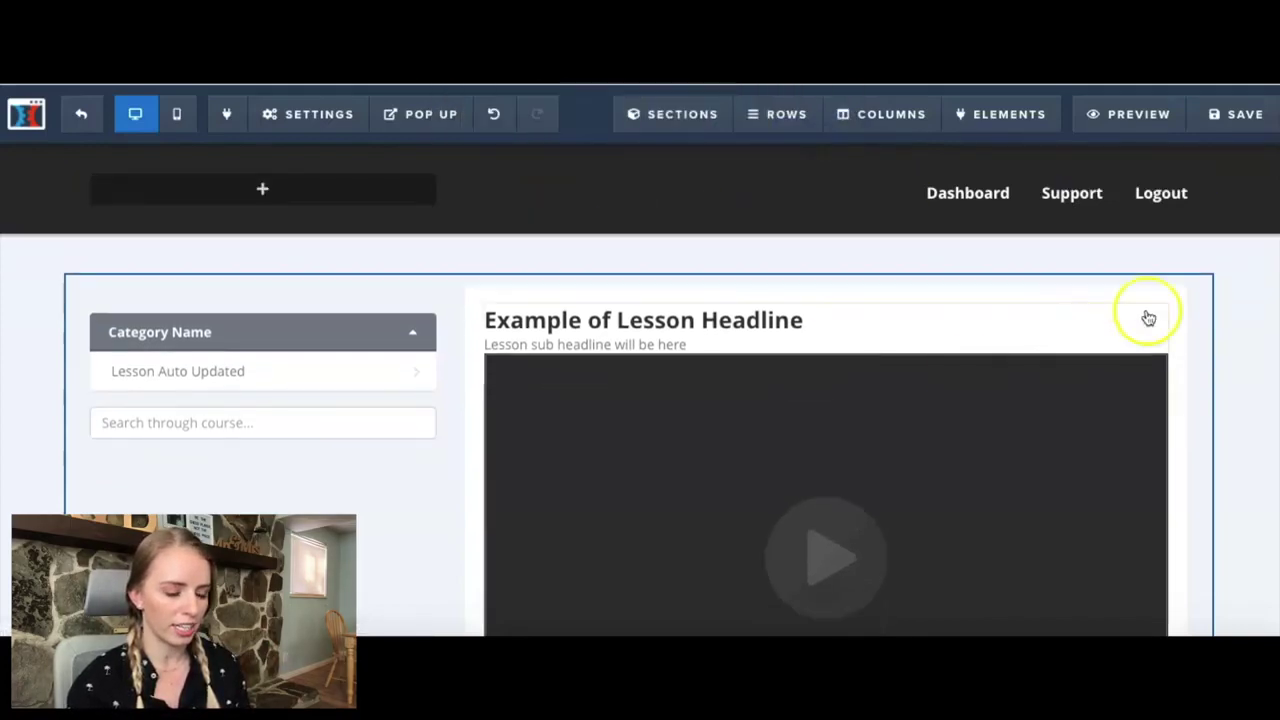
Set the header section's background color to the green swatch #42b99f
{"action": "left_click", "coordinate": [1264, 163]}
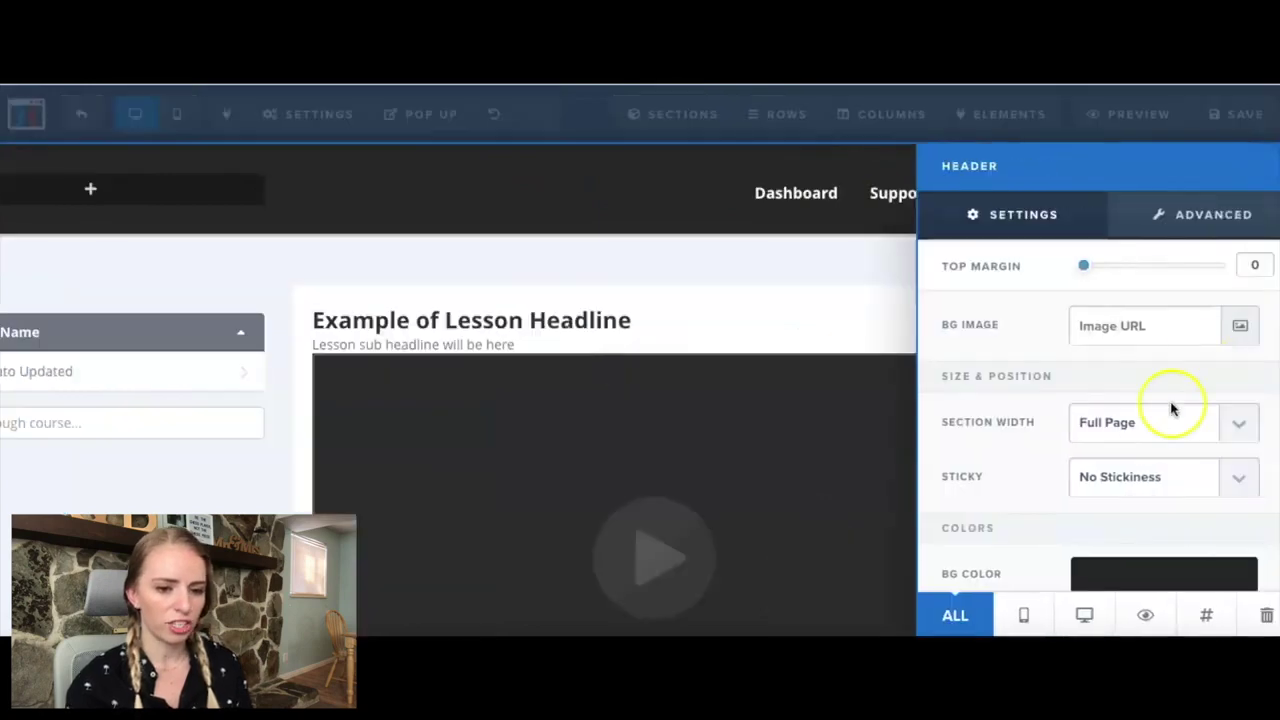
{"action": "left_click", "coordinate": [1123, 568]}
{"action": "left_click", "coordinate": [994, 393]}
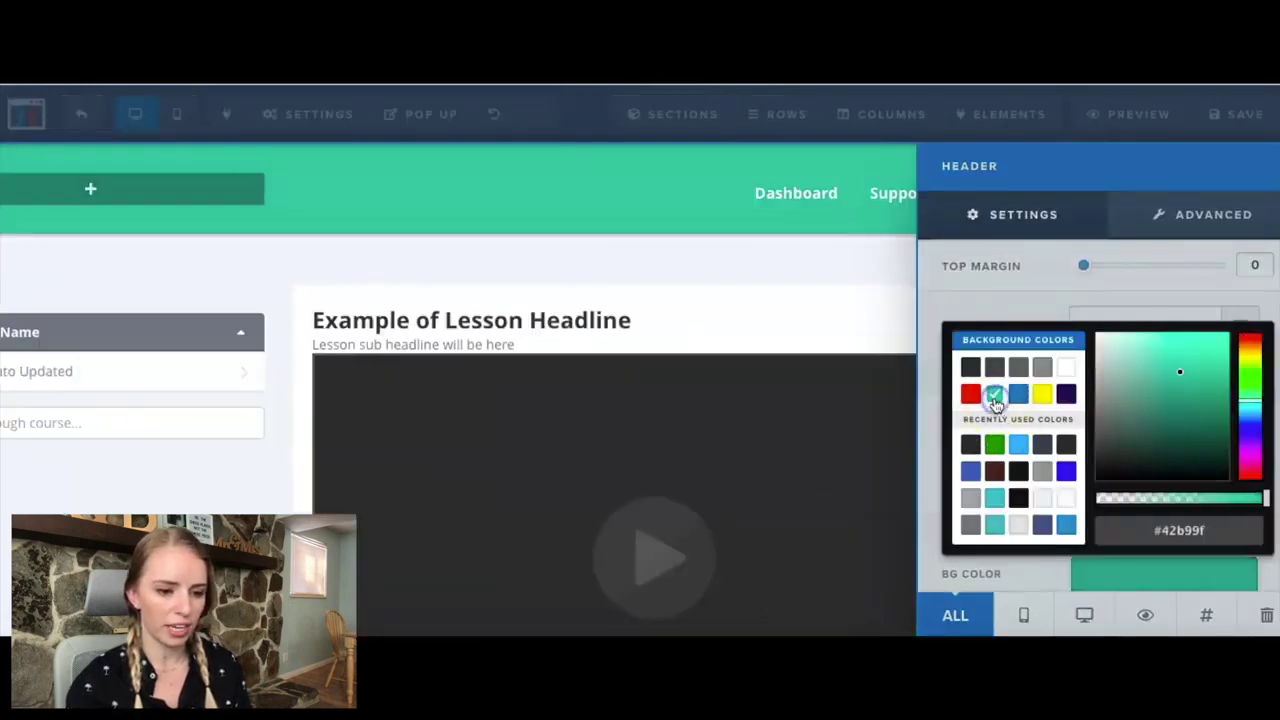
{"action": "left_click", "coordinate": [768, 262]}
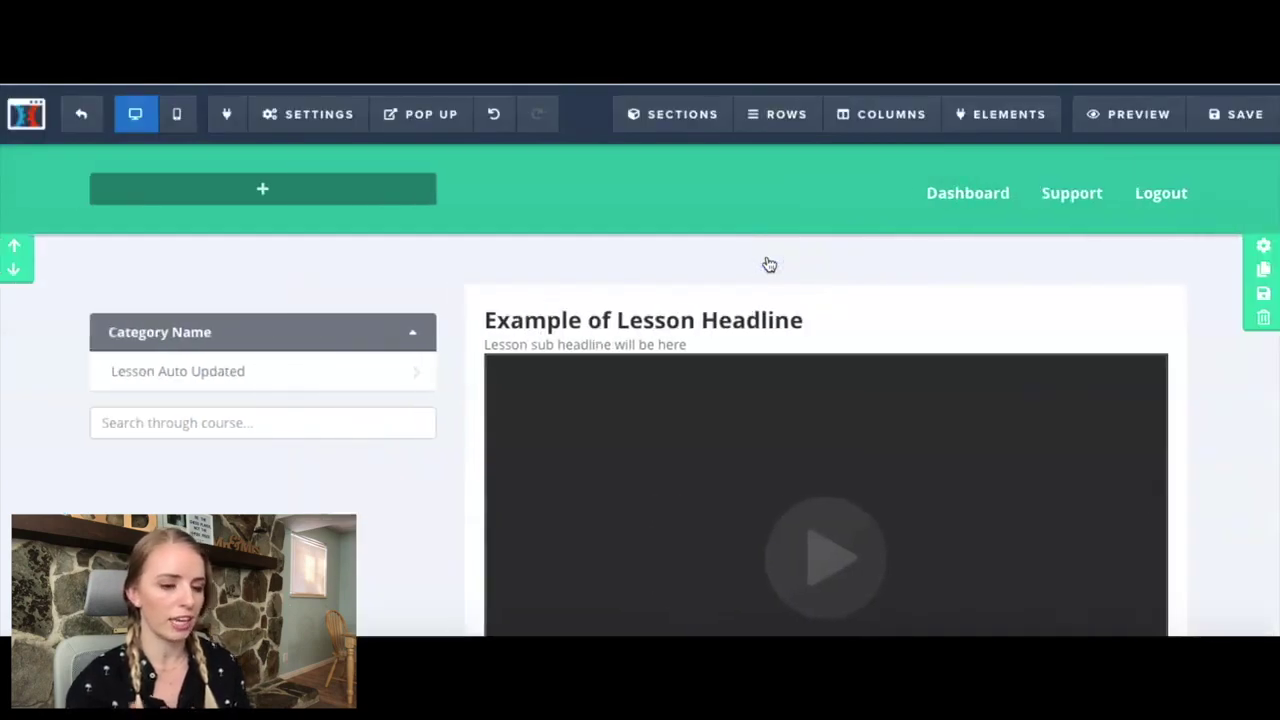
Set the background color of the lesson navigation's category bar to the recently used dark green #38860c
{"action": "scroll", "coordinate": [769, 264], "scroll_direction": "down", "scroll_amount": 1}
{"action": "left_click", "coordinate": [280, 331]}
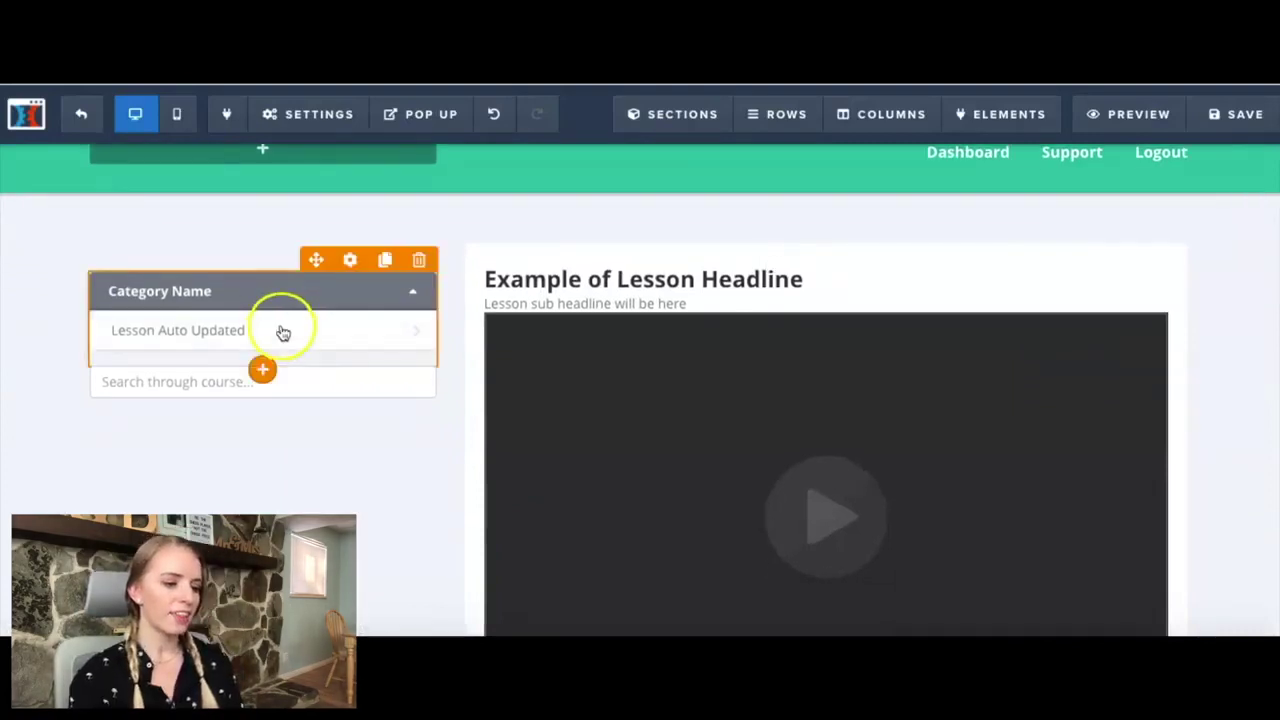
{"action": "scroll", "coordinate": [283, 333], "scroll_direction": "down", "scroll_amount": 2}
{"action": "scroll", "coordinate": [283, 333], "scroll_direction": "down", "scroll_amount": 2}
{"action": "scroll", "coordinate": [283, 333], "scroll_direction": "up", "scroll_amount": 5}
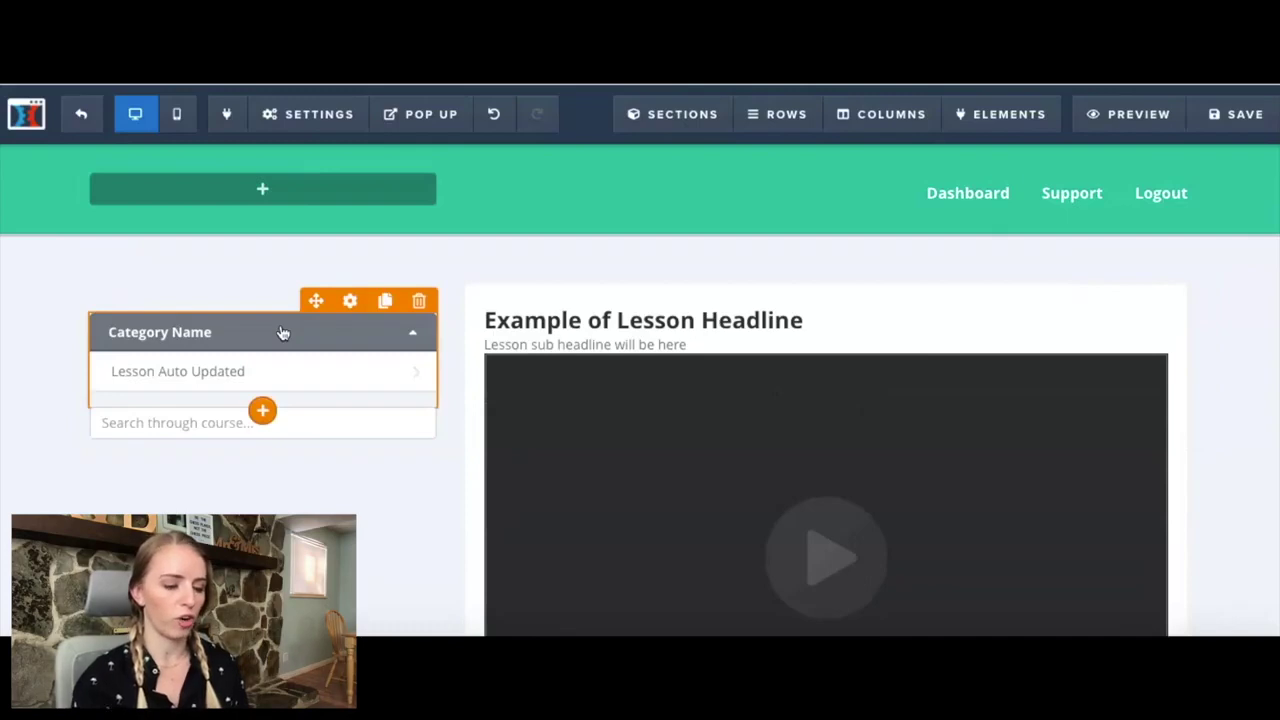
{"action": "left_click", "coordinate": [432, 244]}
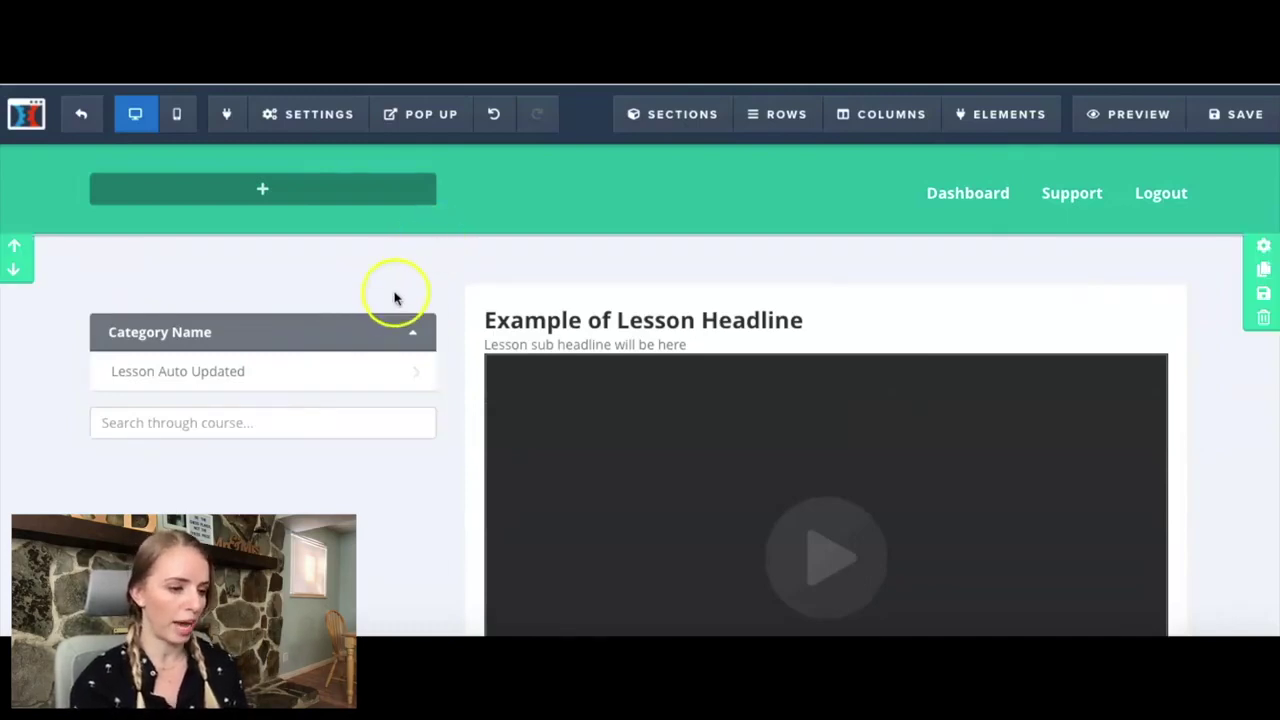
{"action": "left_click", "coordinate": [175, 331]}
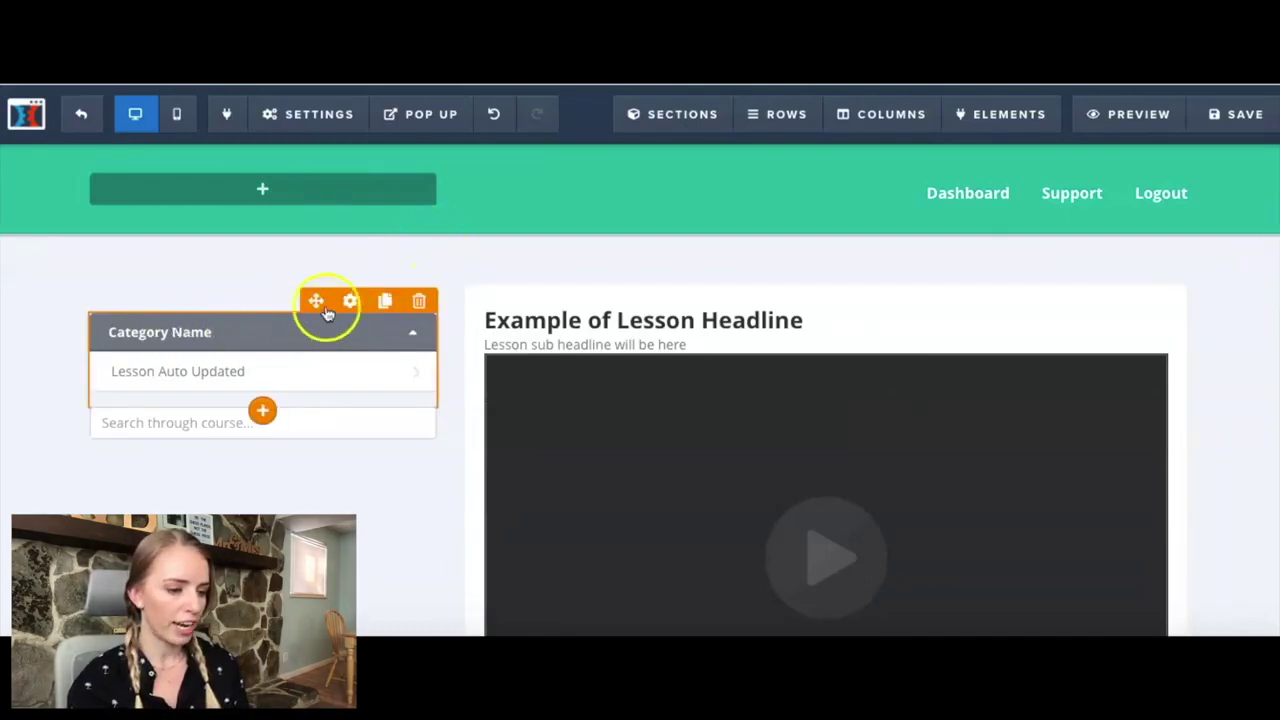
{"action": "left_click", "coordinate": [1255, 345]}
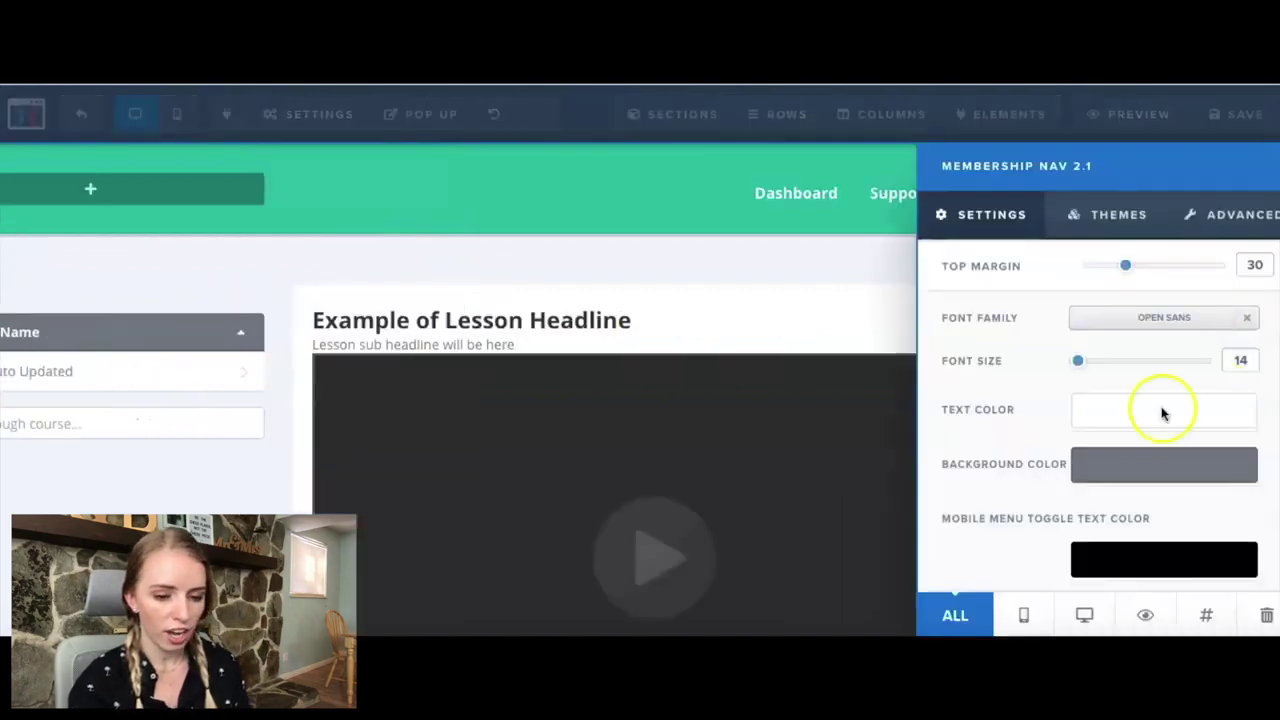
{"action": "left_click", "coordinate": [1145, 412]}
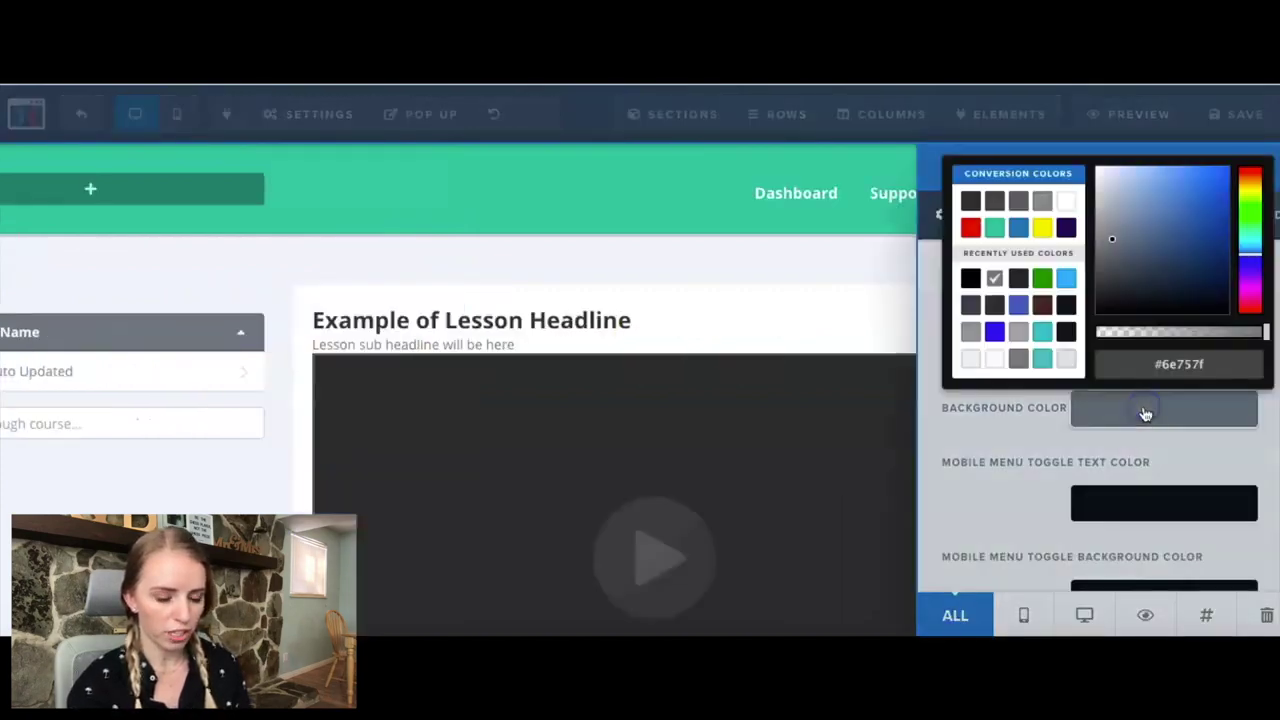
{"action": "left_click", "coordinate": [1042, 278]}
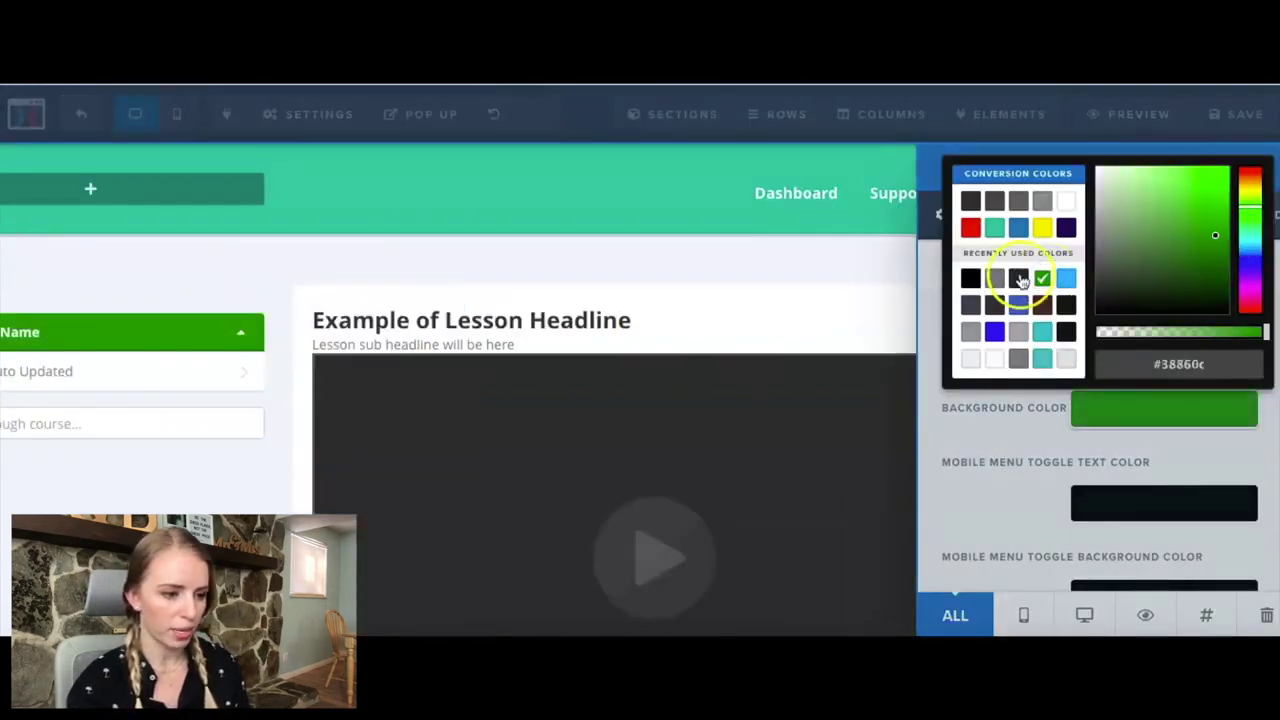
{"action": "left_click", "coordinate": [873, 288]}
Look over the lesson content area and the footer of the membership page
{"action": "scroll", "coordinate": [875, 291], "scroll_direction": "down", "scroll_amount": 5}
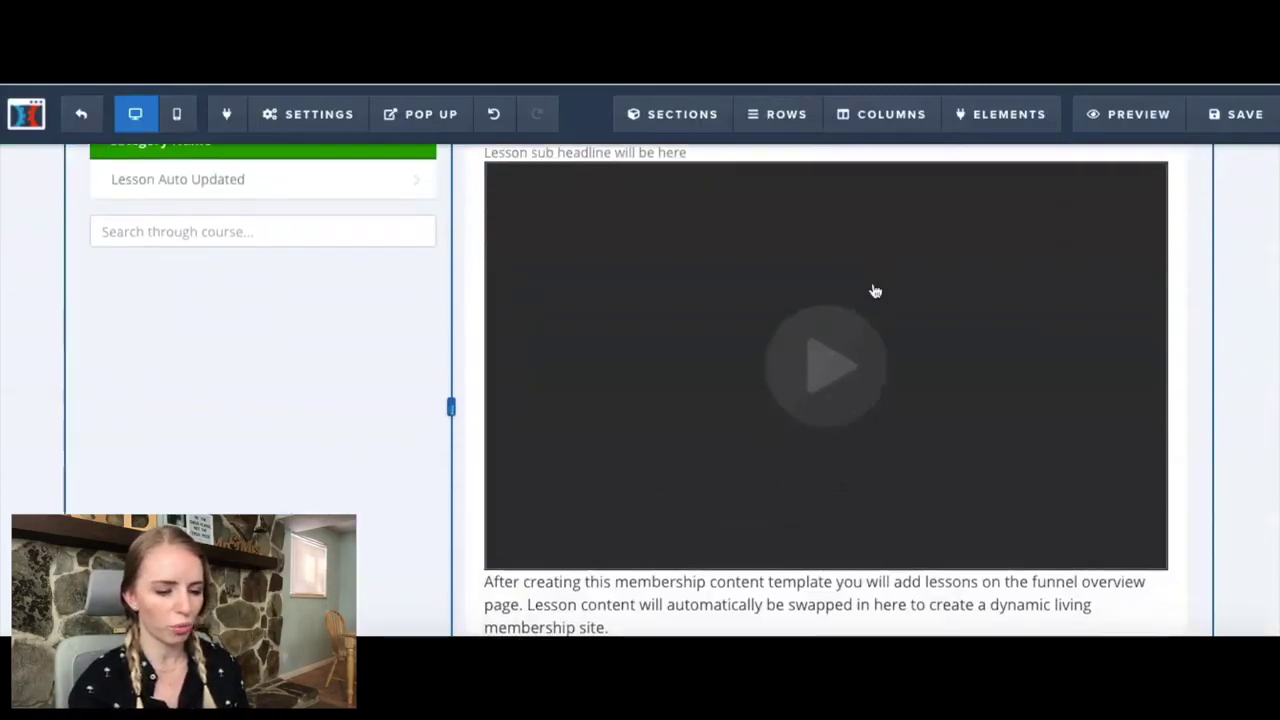
{"action": "left_click", "coordinate": [626, 463]}
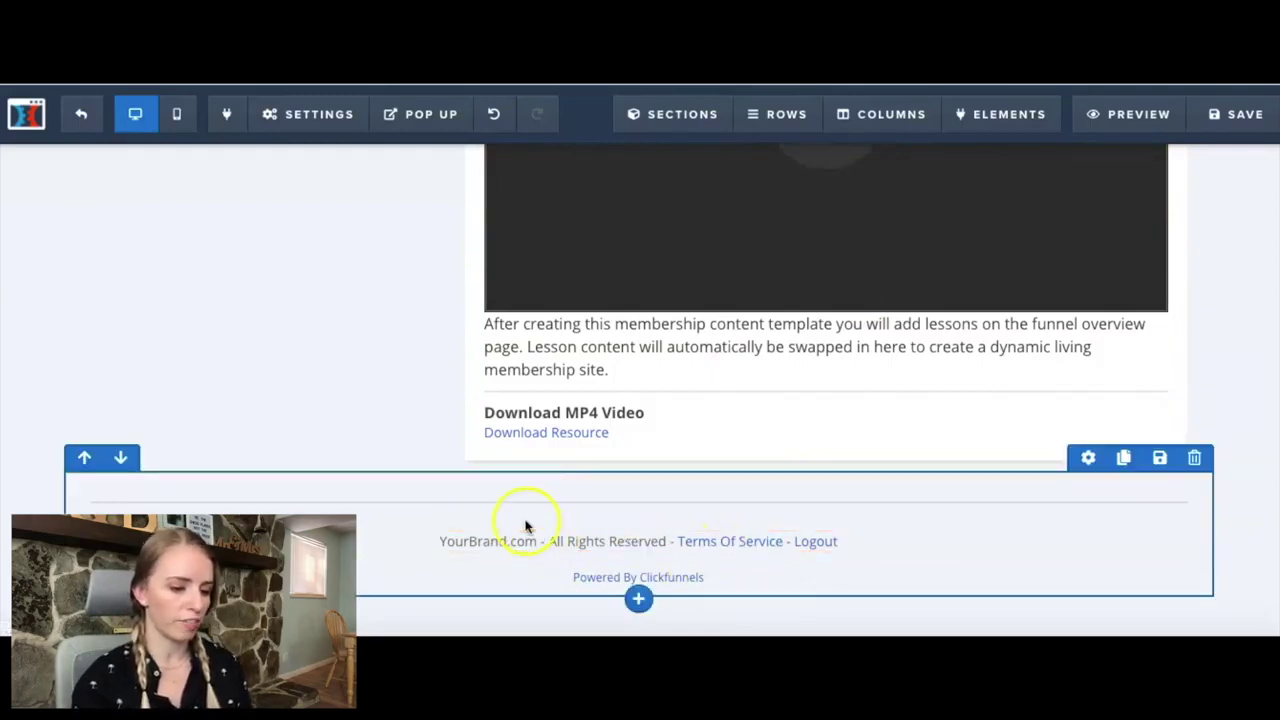
{"action": "scroll", "coordinate": [729, 529], "scroll_direction": "up", "scroll_amount": 5}
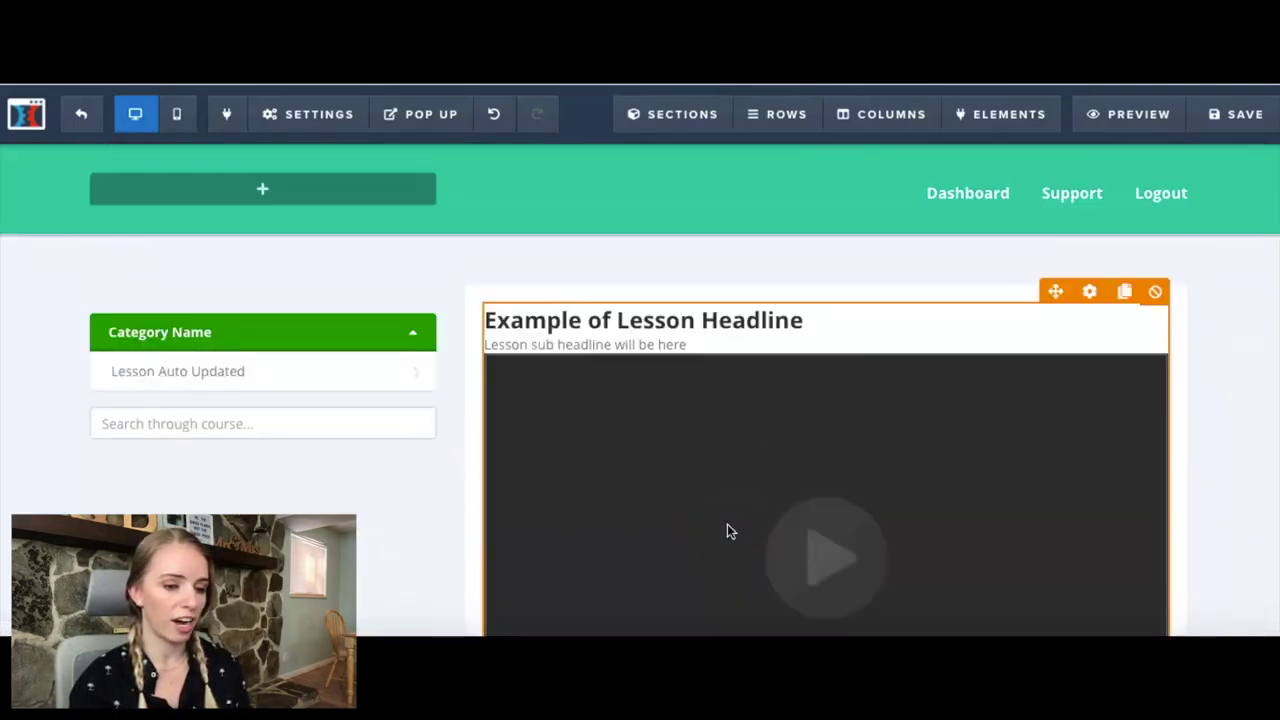
Save the membership page and set its SEO page title to Membership Area
{"action": "scroll", "coordinate": [350, 362], "scroll_direction": "down", "scroll_amount": 2}
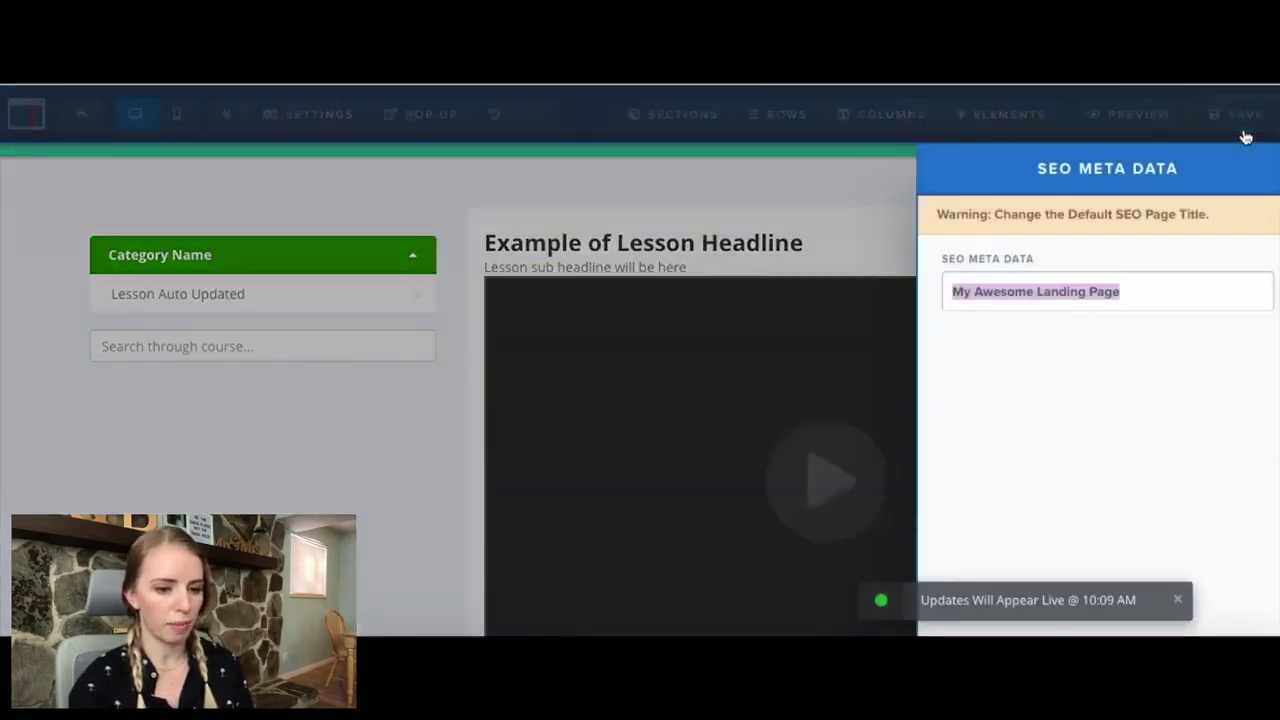
{"action": "key", "text": "BackSpace"}
{"action": "type", "text": "Memers"}
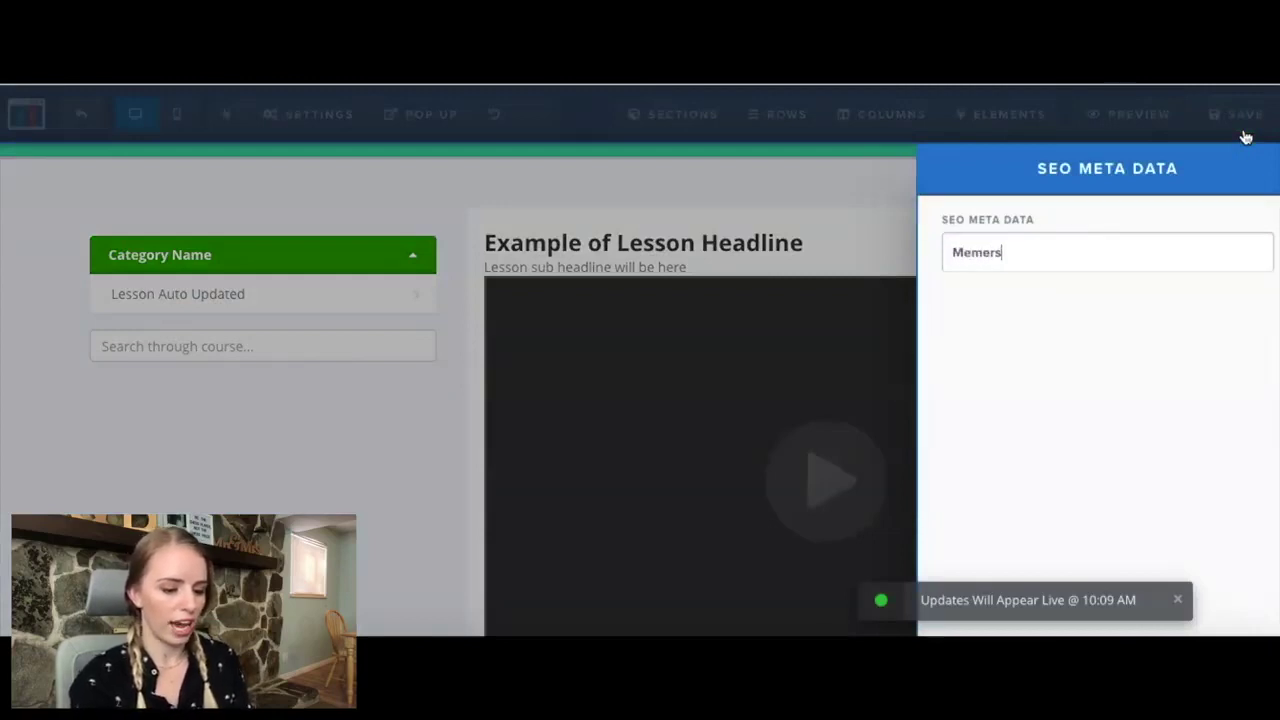
{"action": "key", "text": "BackSpace"}
{"action": "key", "text": "BackSpace"}
{"action": "key", "text": "BackSpace"}
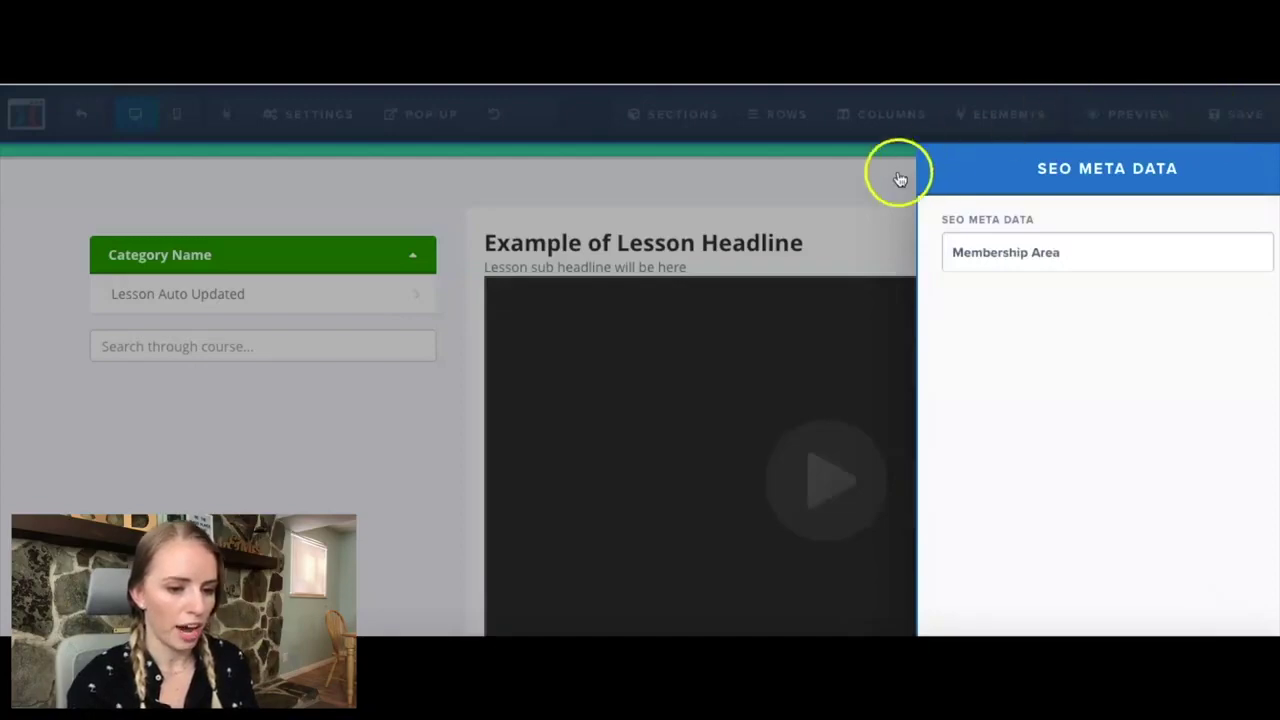
{"action": "left_click", "coordinate": [843, 236]}
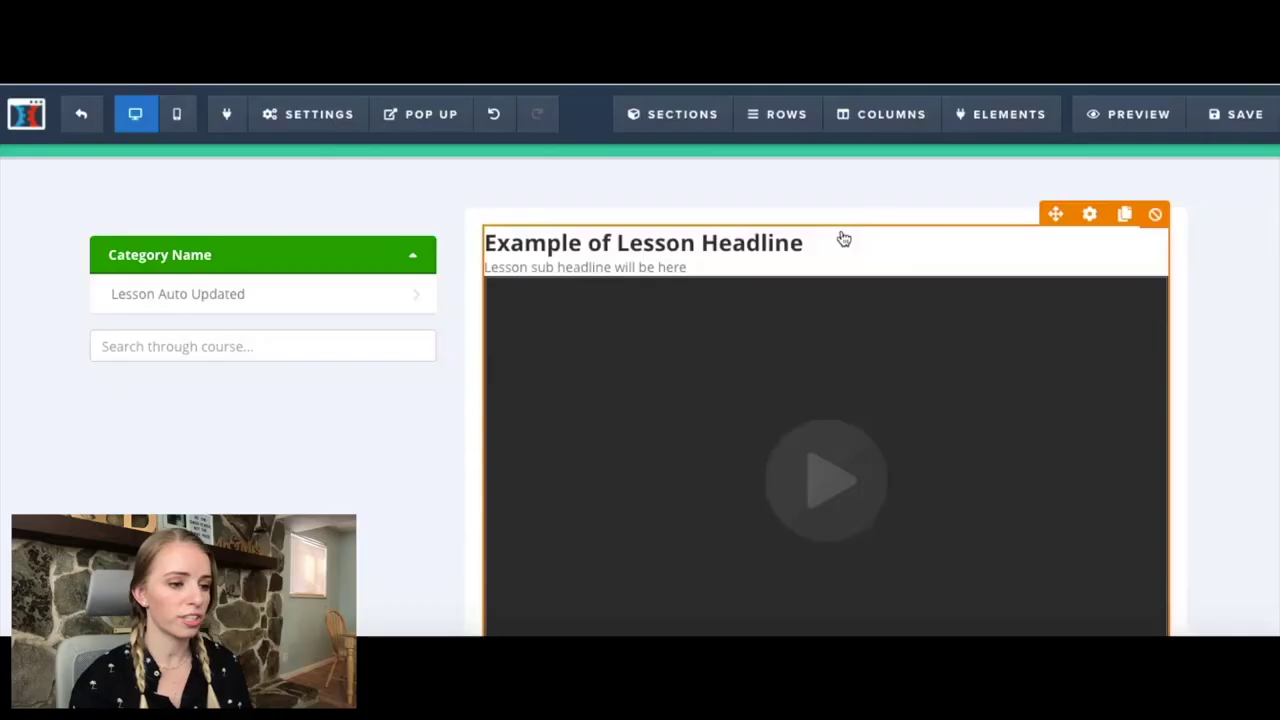
{"action": "left_click", "coordinate": [807, 233]}
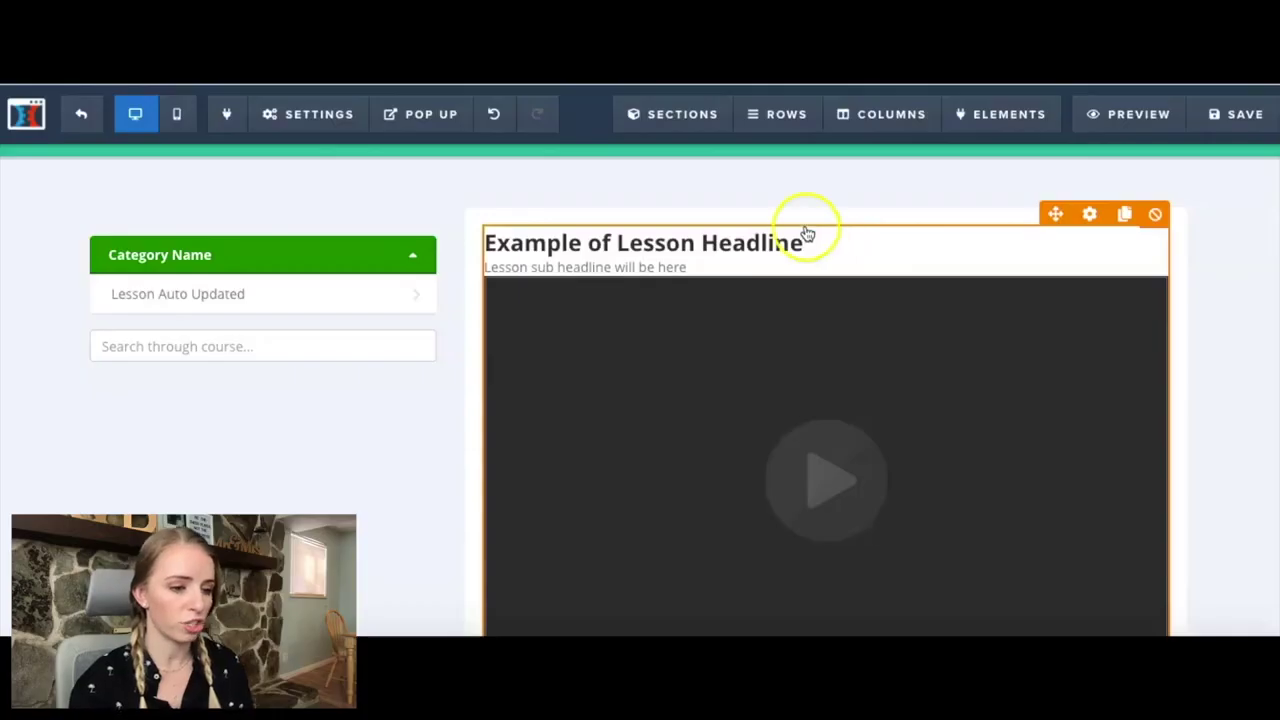
{"action": "left_click", "coordinate": [309, 114]}
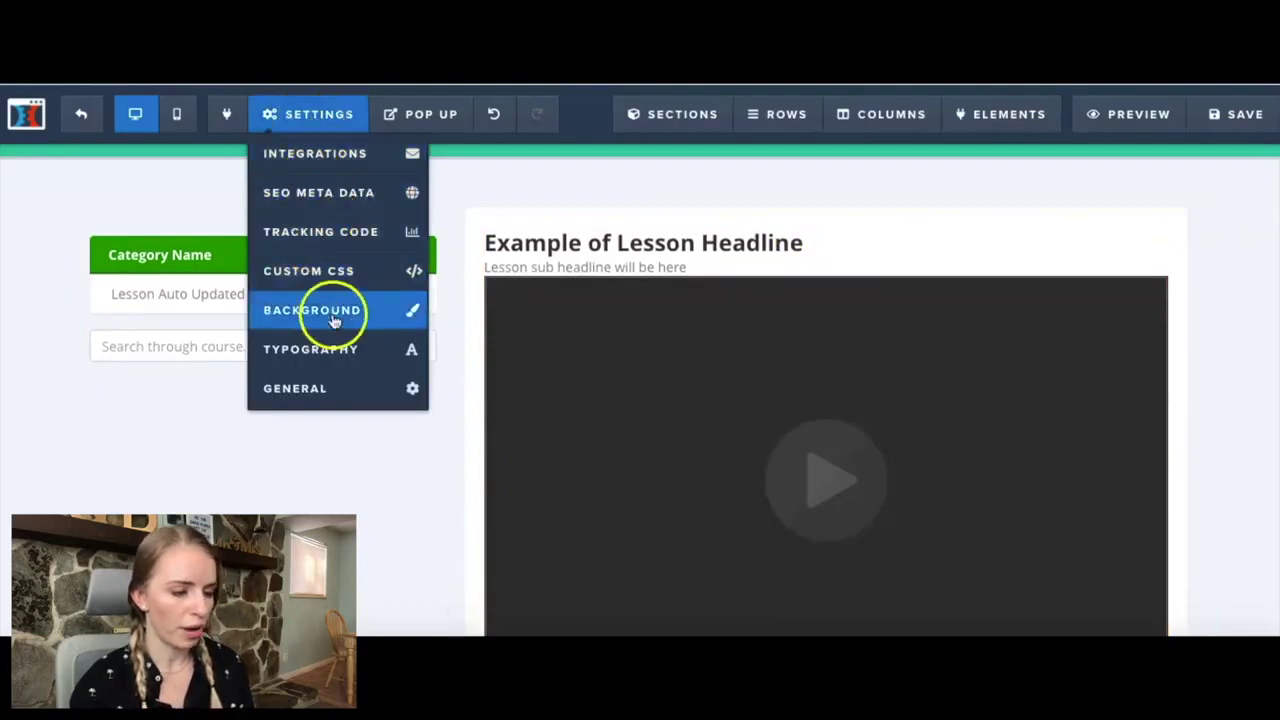
{"action": "scroll", "coordinate": [587, 295], "scroll_direction": "up", "scroll_amount": 1}
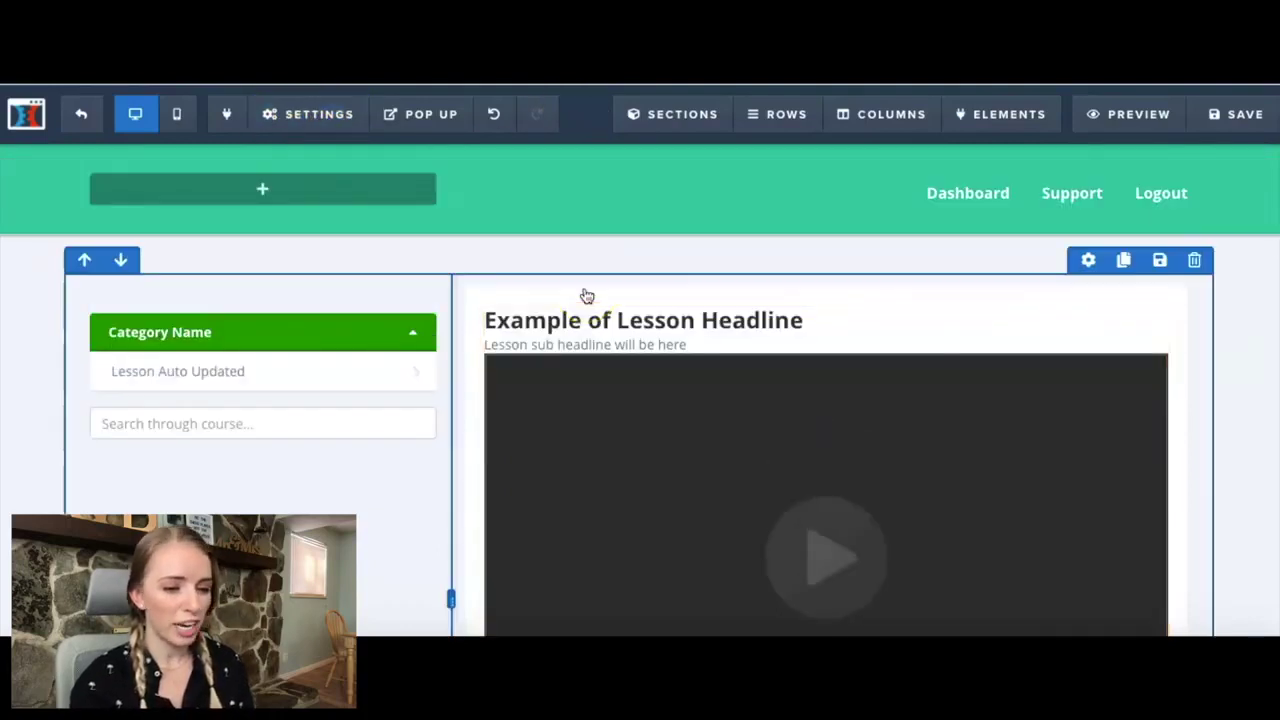
Preview the membership page and look over its header, lesson navigation and placeholder lesson content
{"action": "left_click", "coordinate": [1142, 121]}
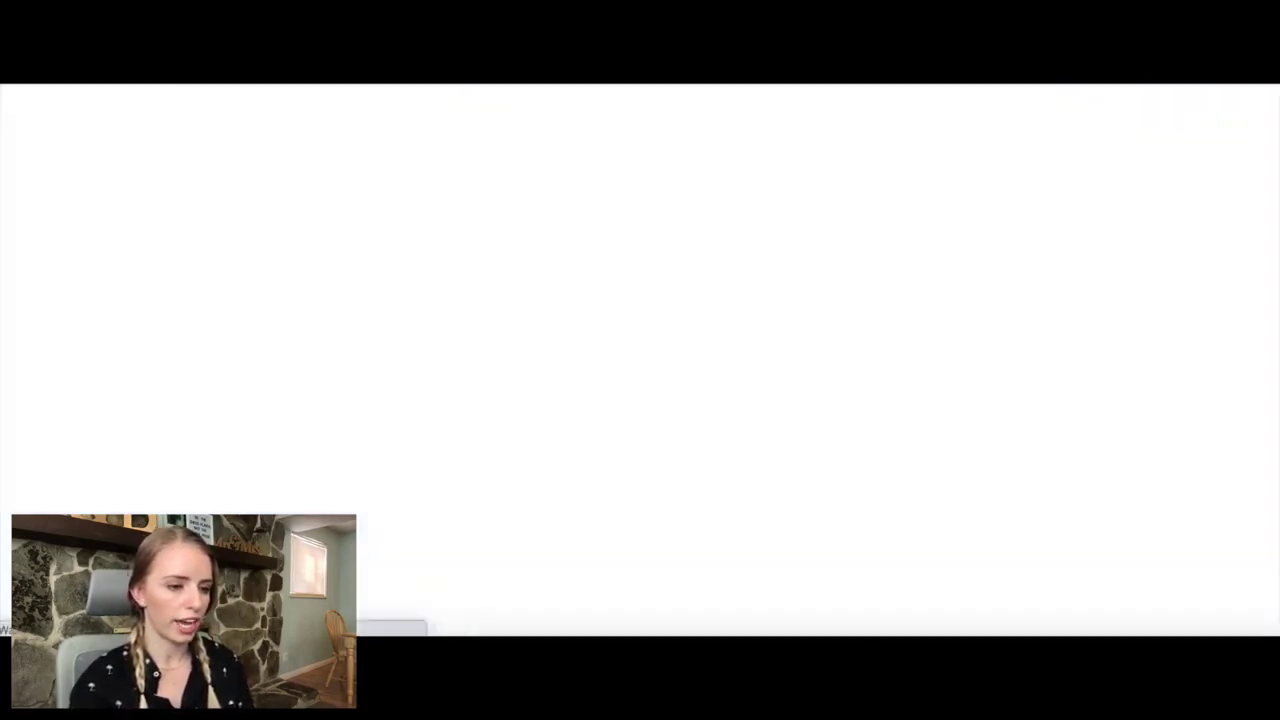
{"action": "scroll", "coordinate": [552, 268], "scroll_direction": "down", "scroll_amount": 1}
{"action": "scroll", "coordinate": [553, 259], "scroll_direction": "down", "scroll_amount": 4}
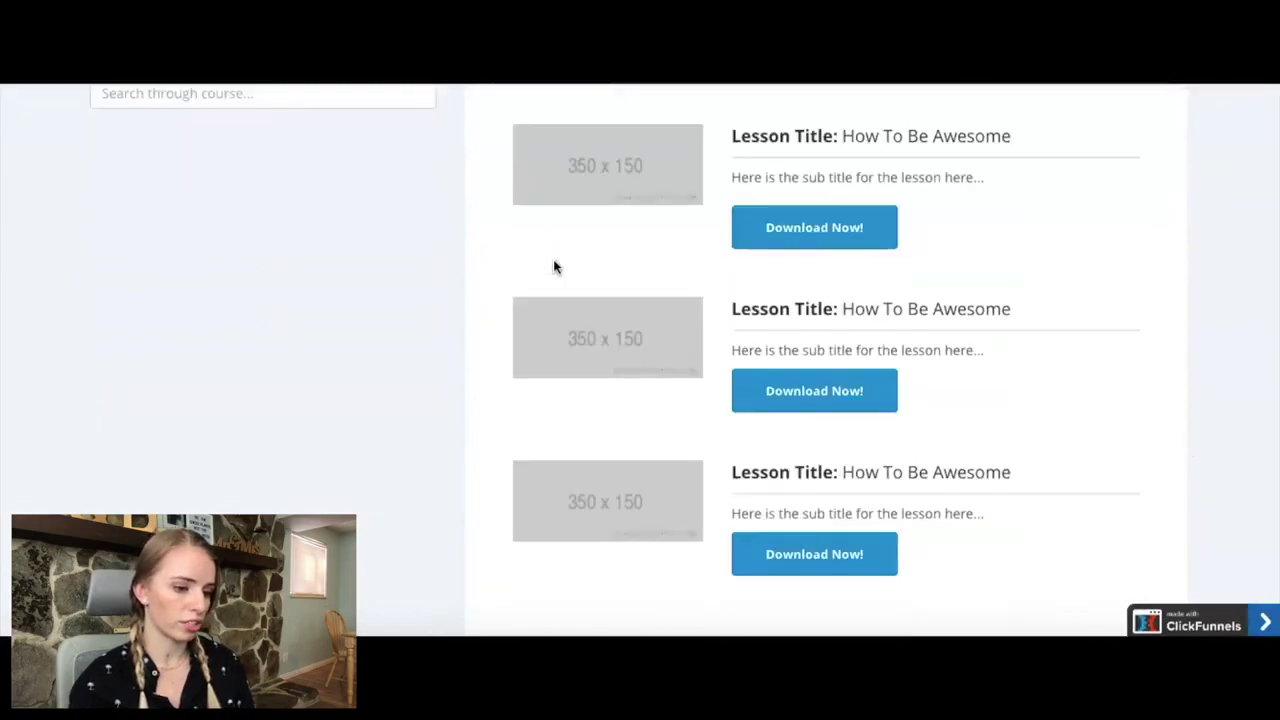
{"action": "scroll", "coordinate": [553, 259], "scroll_direction": "up", "scroll_amount": 4}
{"action": "scroll", "coordinate": [553, 259], "scroll_direction": "up", "scroll_amount": 1}
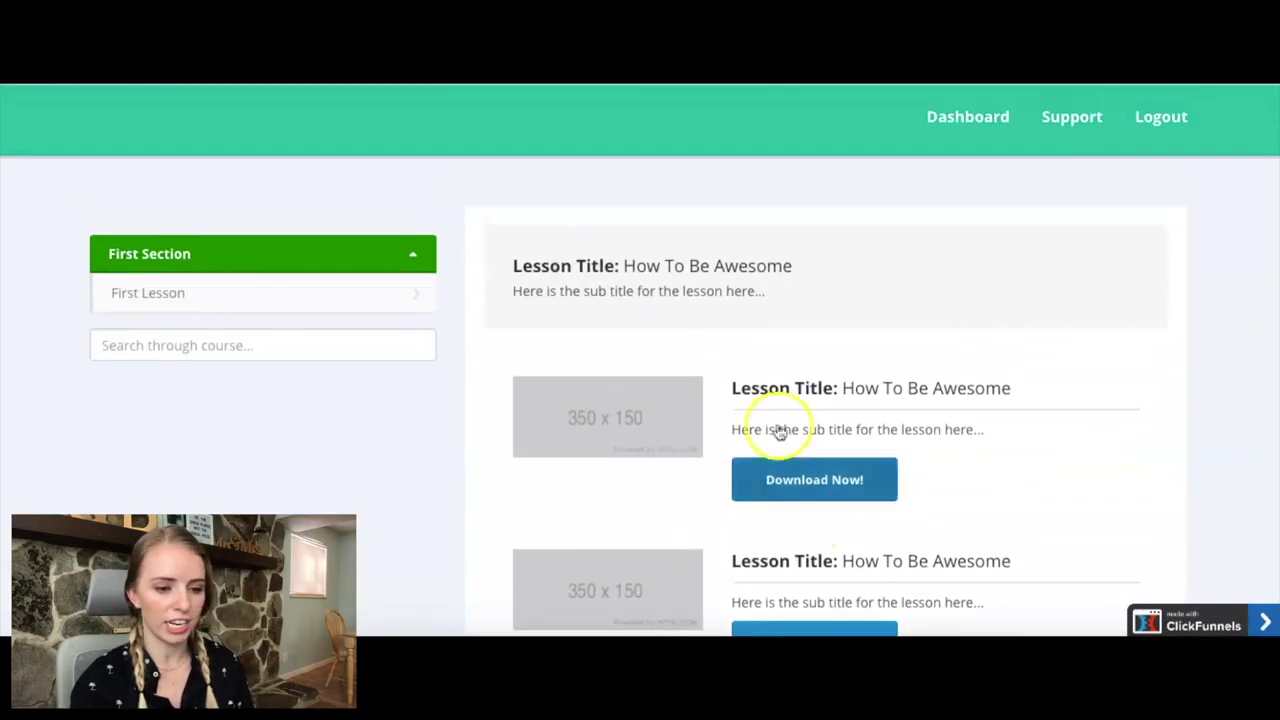
{"action": "scroll", "coordinate": [380, 255], "scroll_direction": "up", "scroll_amount": 1}
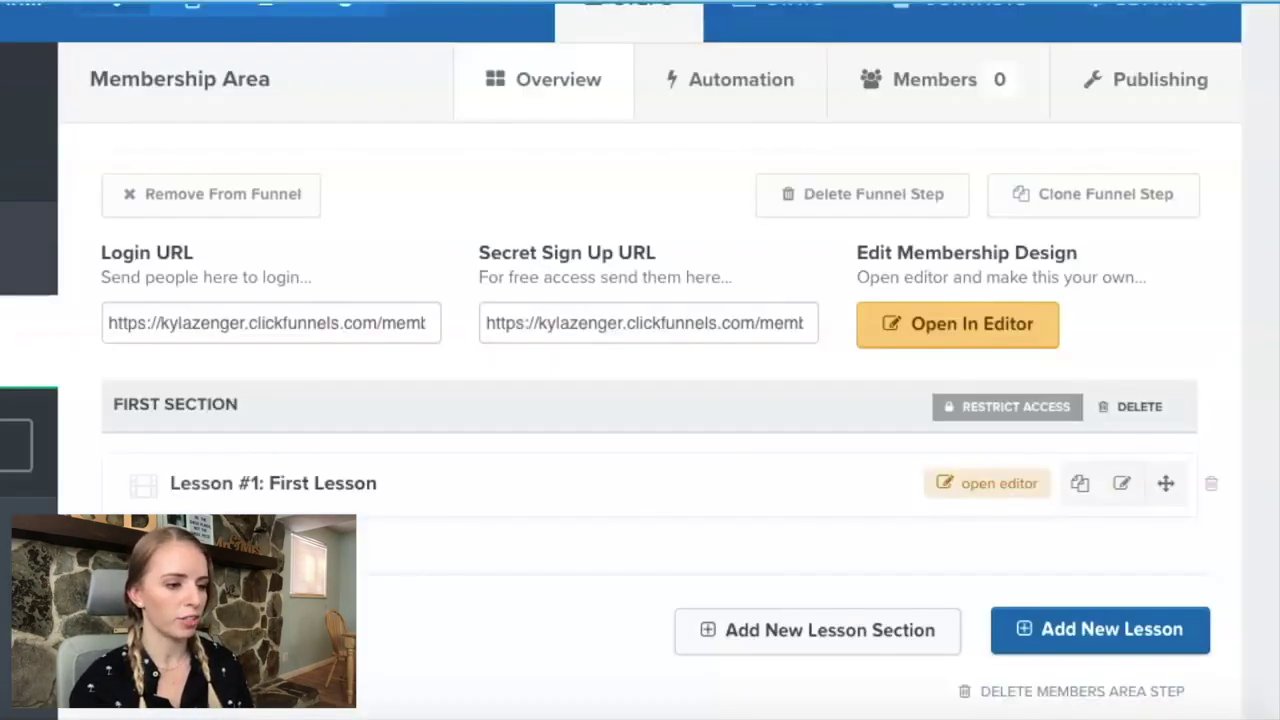
Rename the lesson section First Section to Welcome, check the upgrade offer funnel step choices, and update the section
{"action": "scroll", "coordinate": [549, 263], "scroll_direction": "down", "scroll_amount": 3}
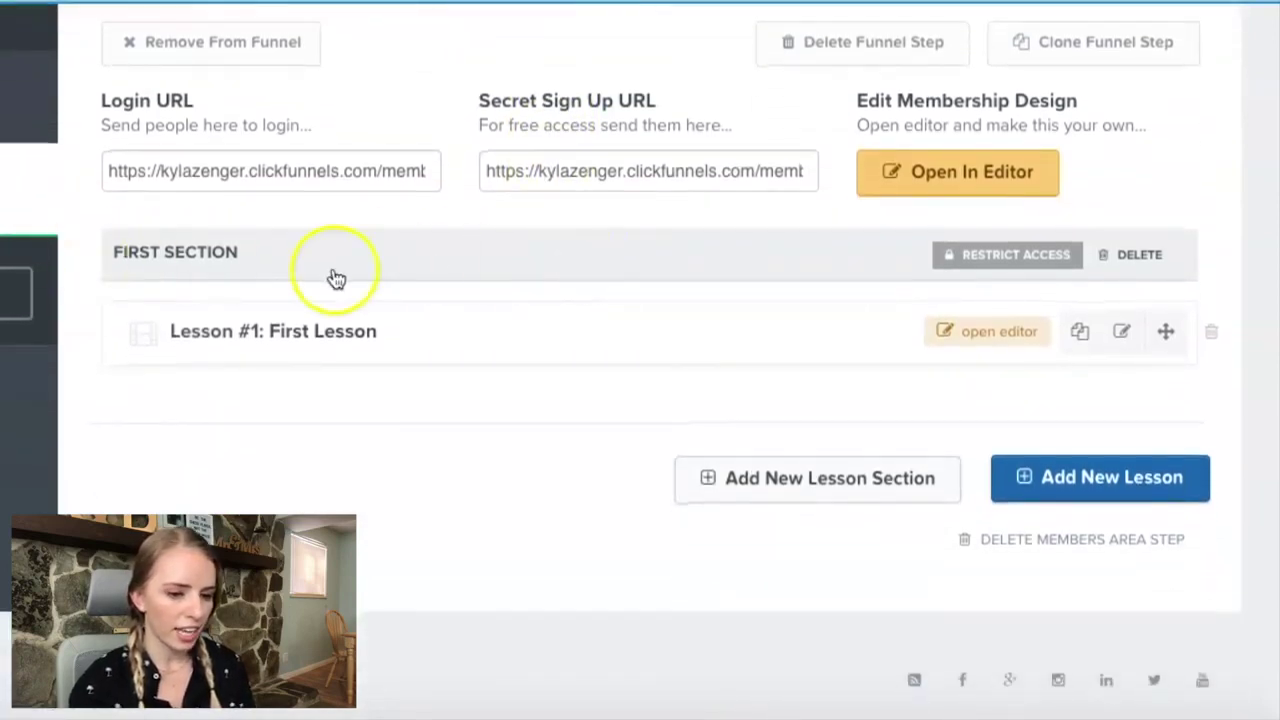
{"action": "left_click", "coordinate": [202, 251]}
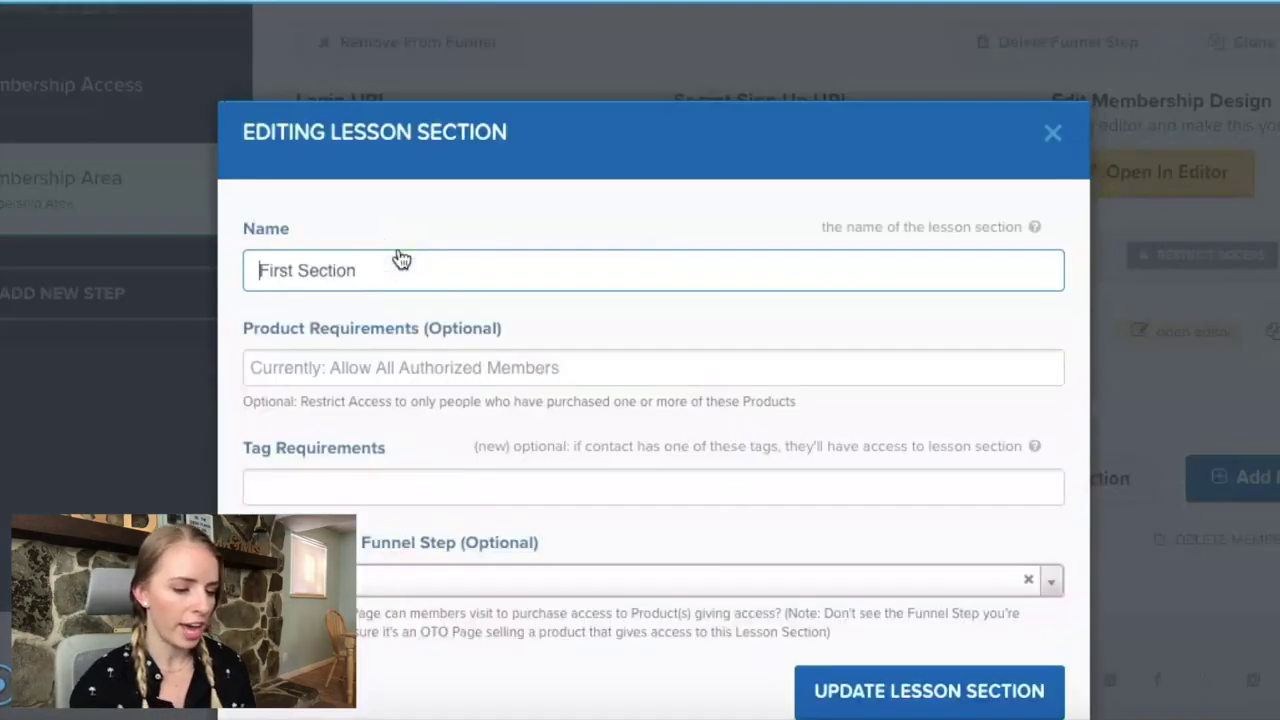
{"action": "left_click_drag", "start_coordinate": [400, 263], "coordinate": [222, 272]}
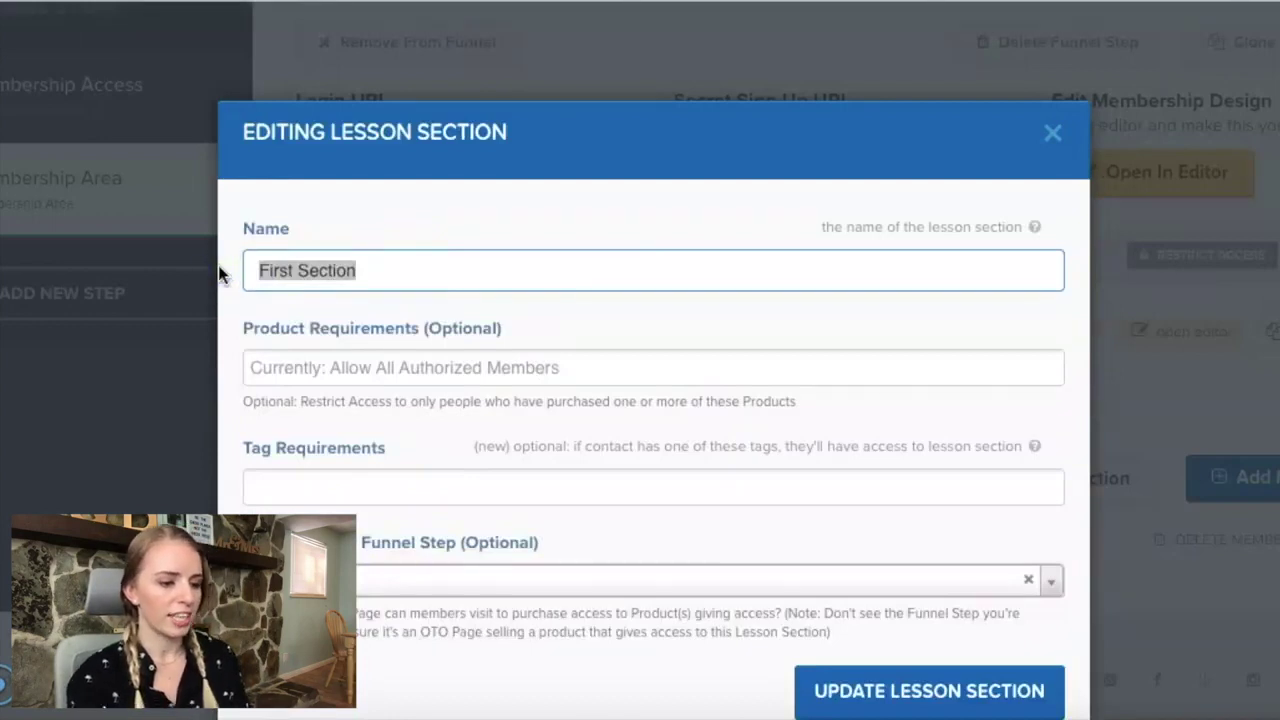
{"action": "type", "text": "Welcome"}
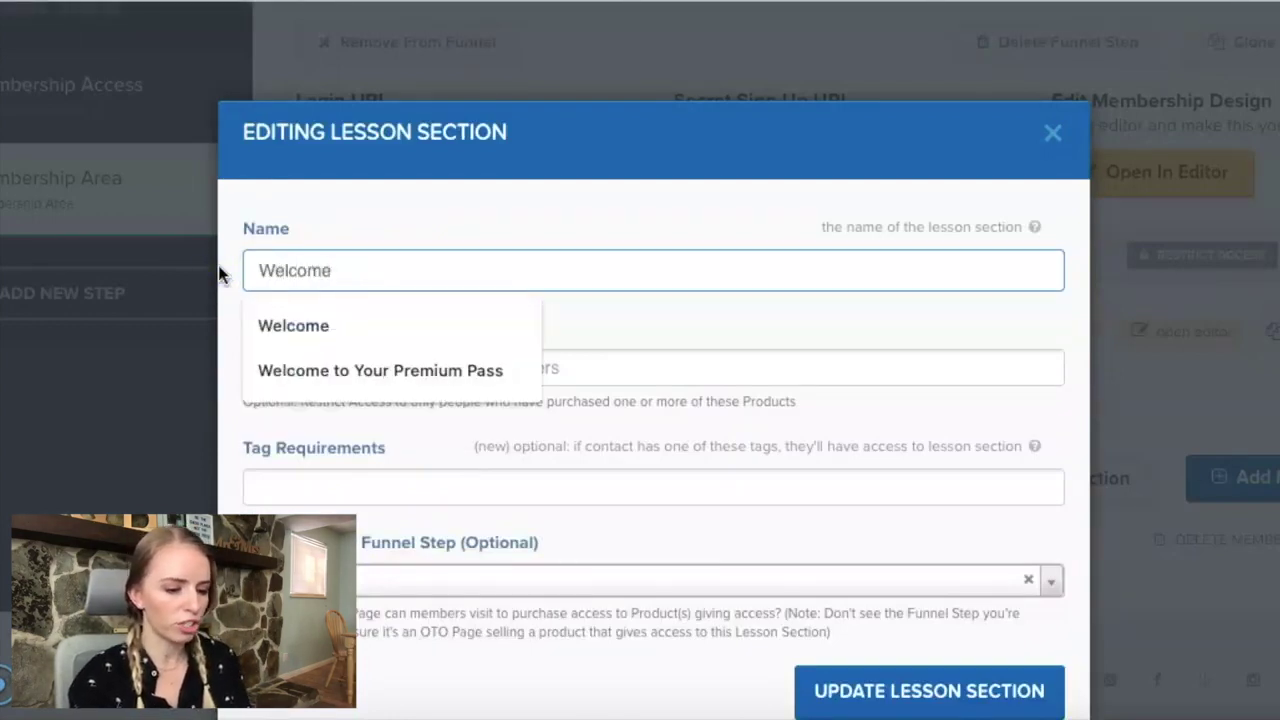
{"action": "left_click", "coordinate": [329, 320]}
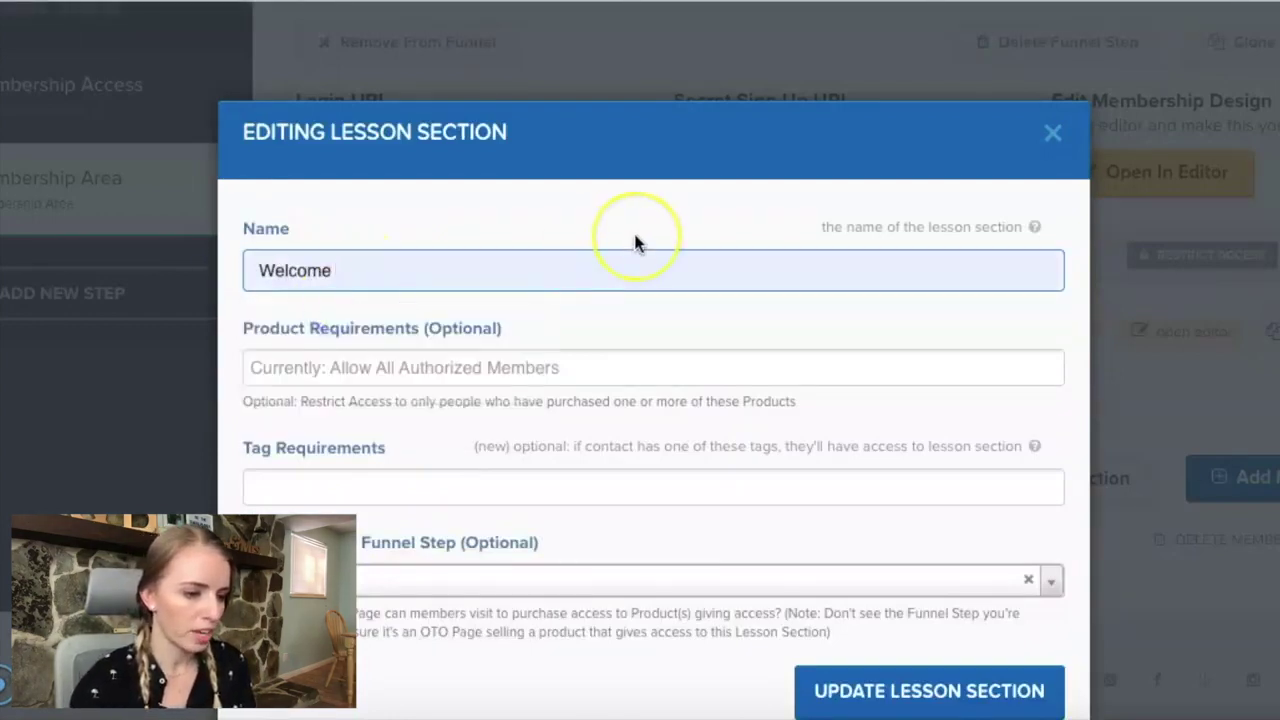
{"action": "scroll", "coordinate": [636, 243], "scroll_direction": "down", "scroll_amount": 2}
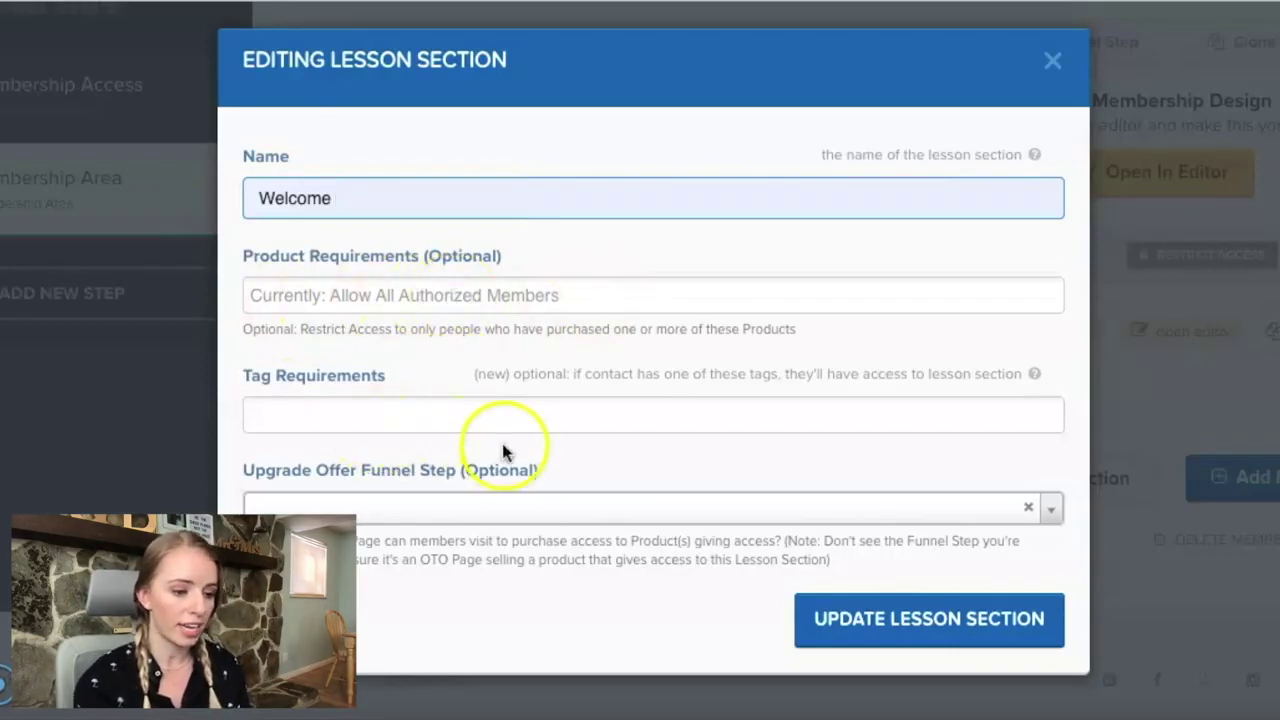
{"action": "left_click", "coordinate": [522, 506]}
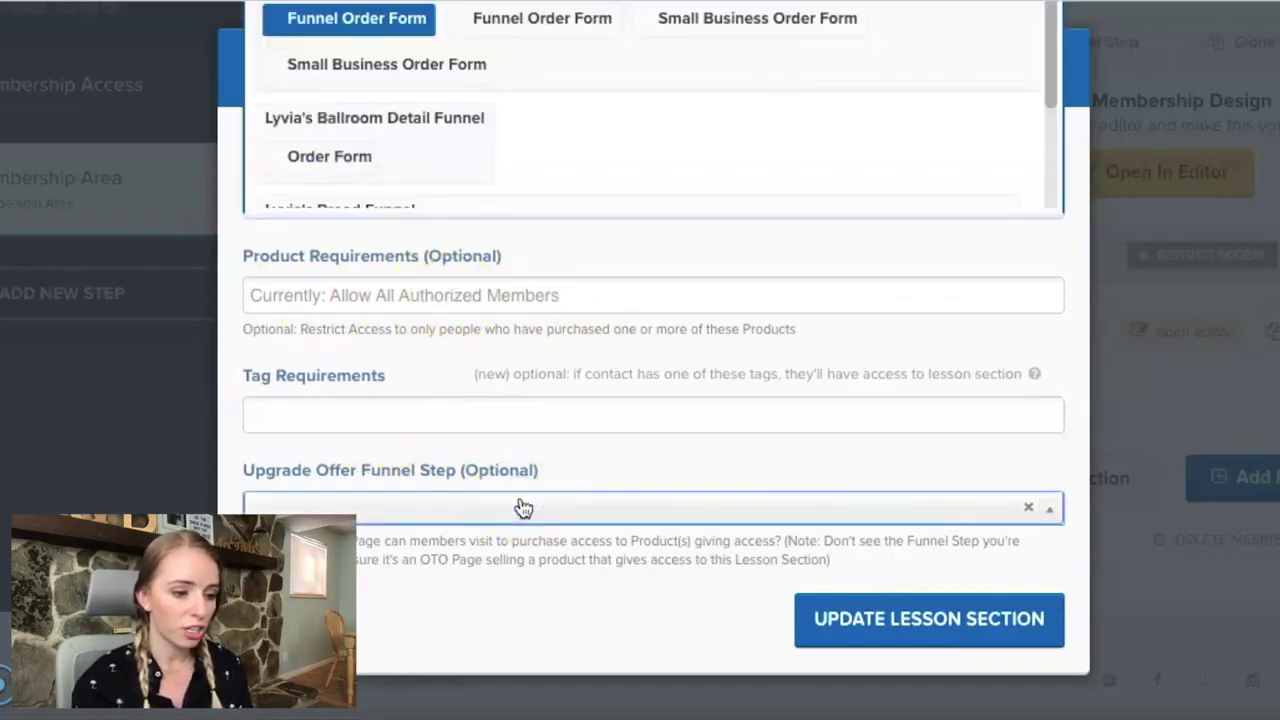
{"action": "left_click", "coordinate": [607, 442]}
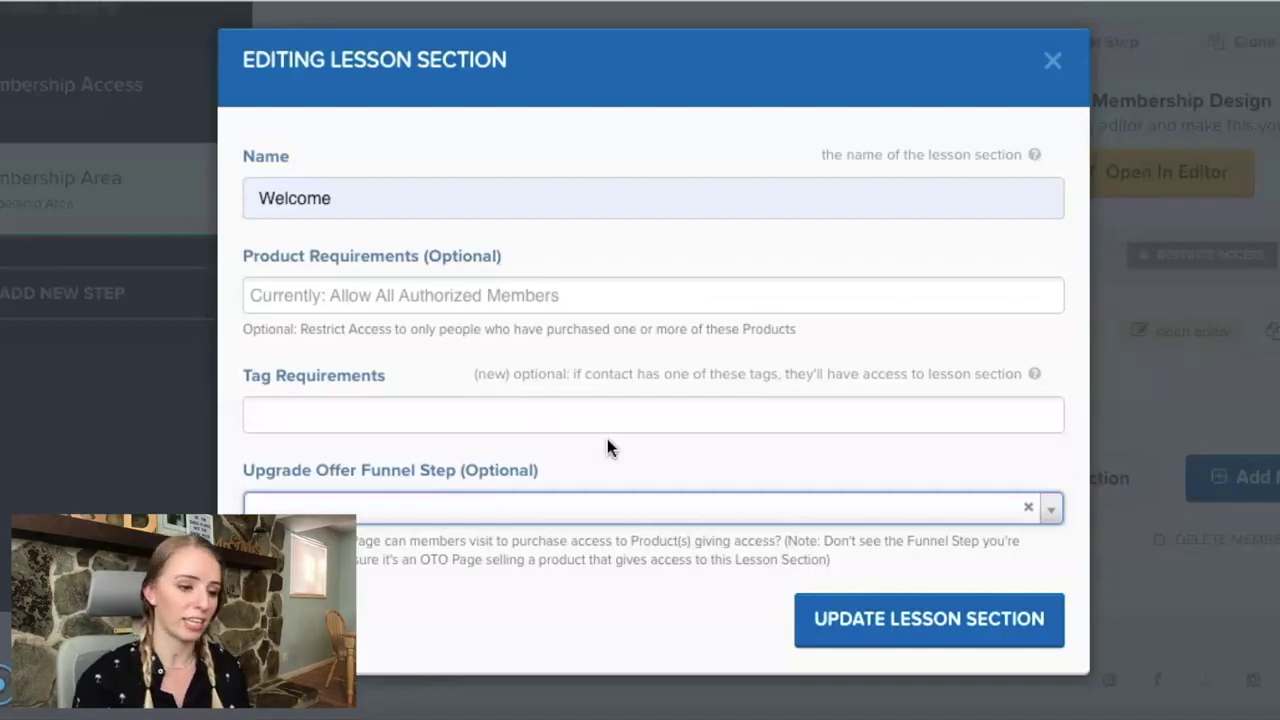
{"action": "left_click", "coordinate": [866, 648]}
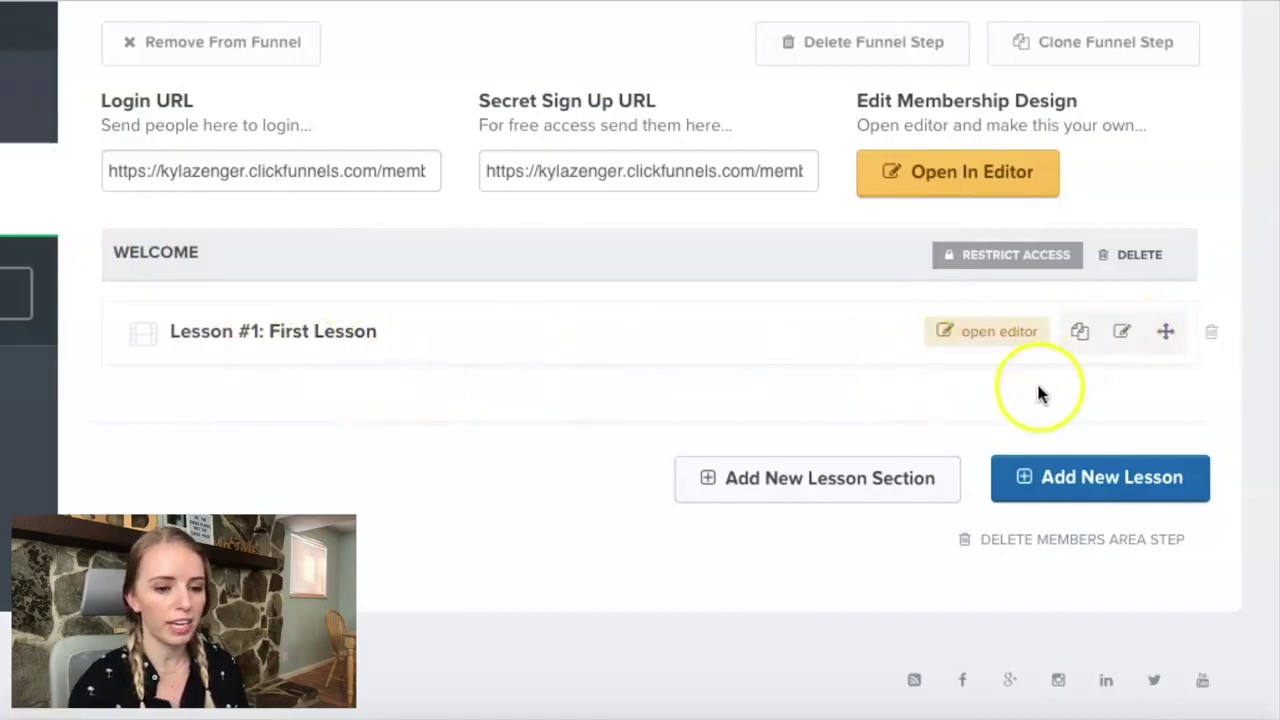
Open Lesson #1 in the editor and delete the section holding the placeholder lesson rows with download buttons
{"action": "left_click", "coordinate": [995, 343]}
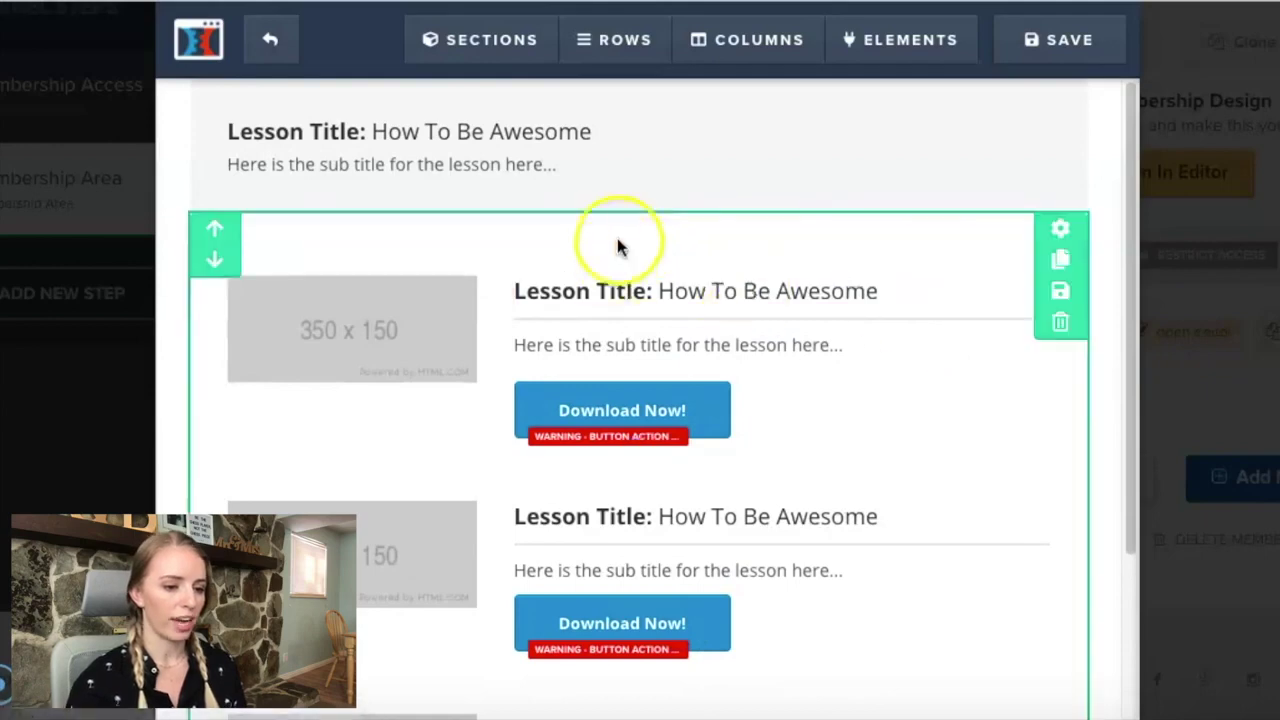
{"action": "scroll", "coordinate": [648, 528], "scroll_direction": "down", "scroll_amount": 2}
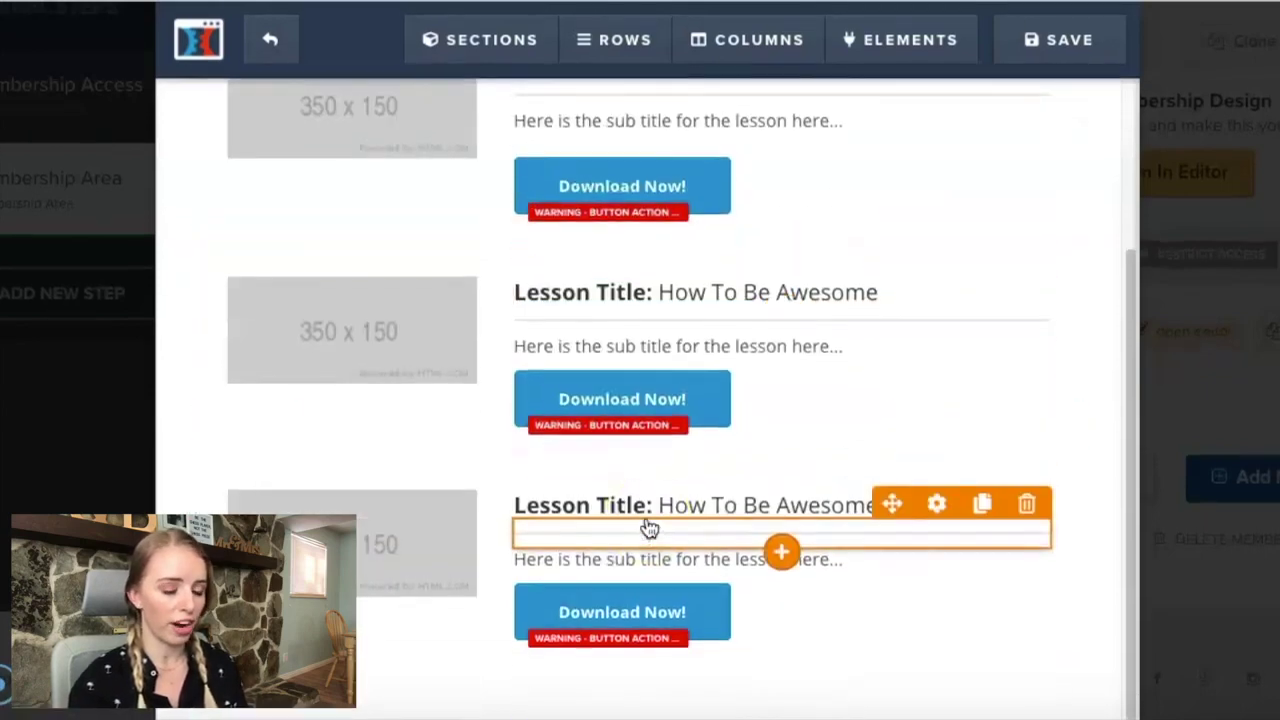
{"action": "scroll", "coordinate": [648, 528], "scroll_direction": "up", "scroll_amount": 2}
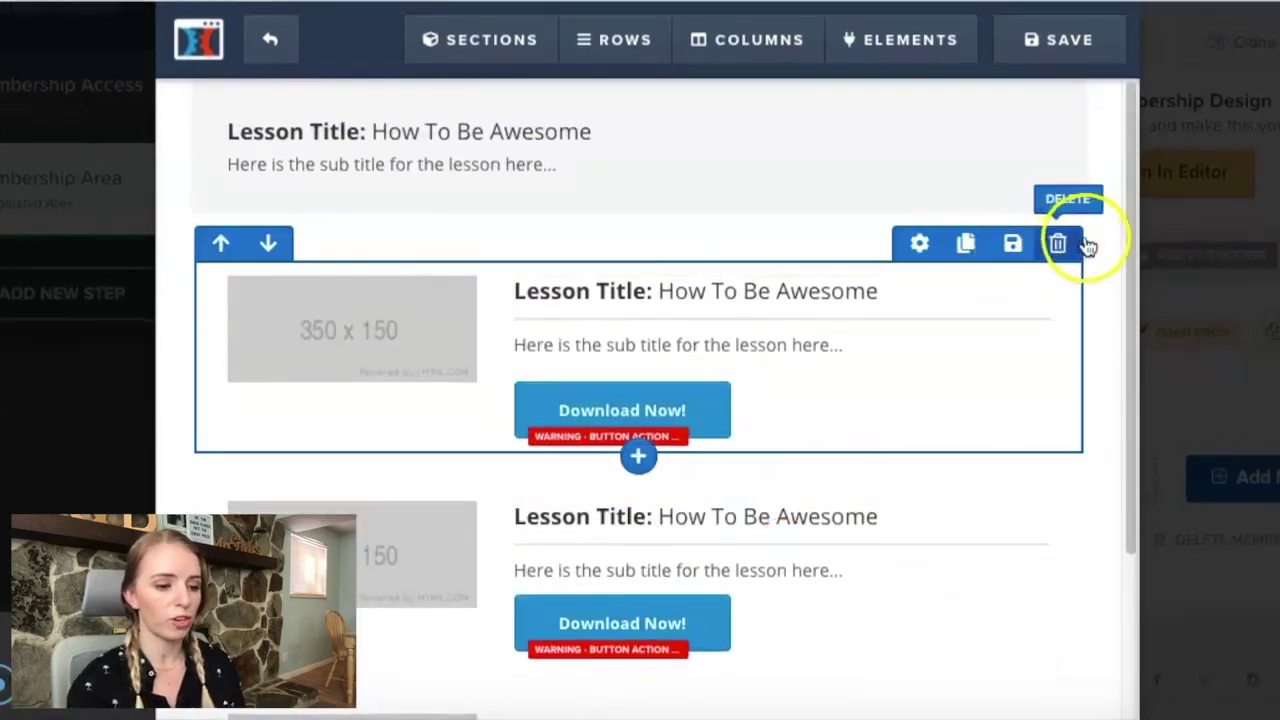
{"action": "left_click", "coordinate": [1060, 322]}
{"action": "left_click", "coordinate": [857, 77]}
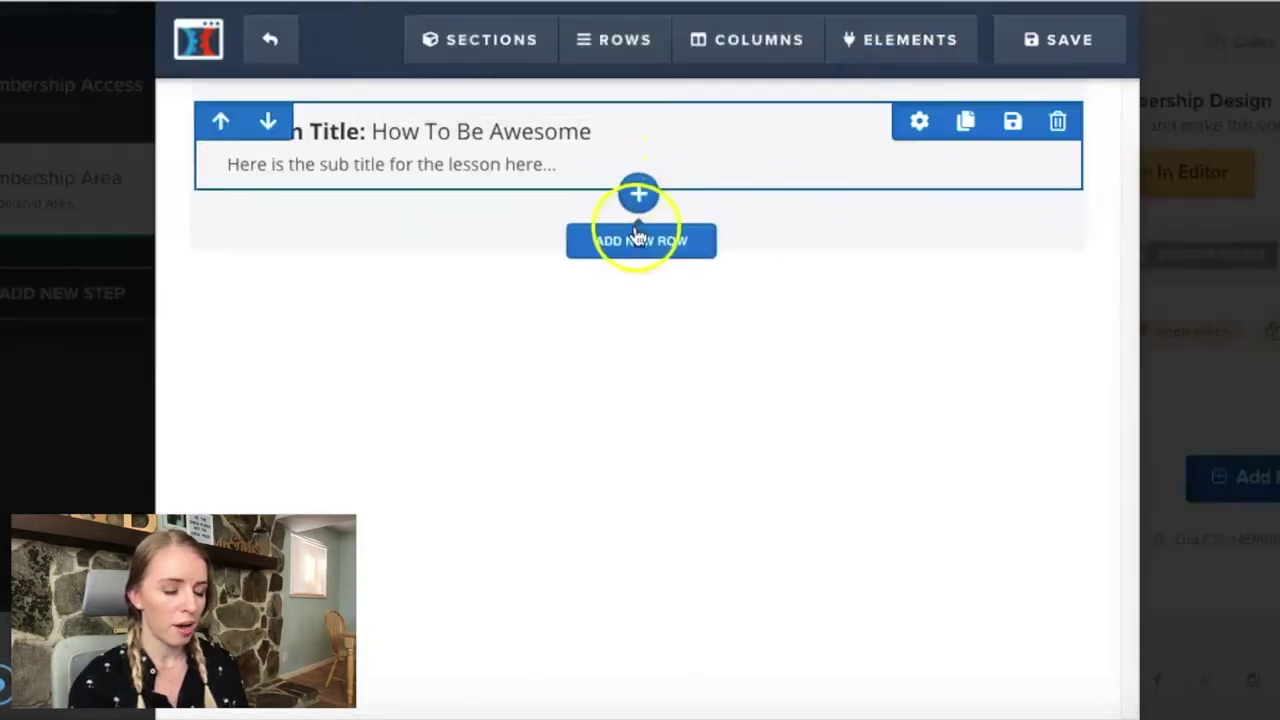
Add a full-width section containing a one-column row below the lesson title
{"action": "left_click", "coordinate": [637, 253]}
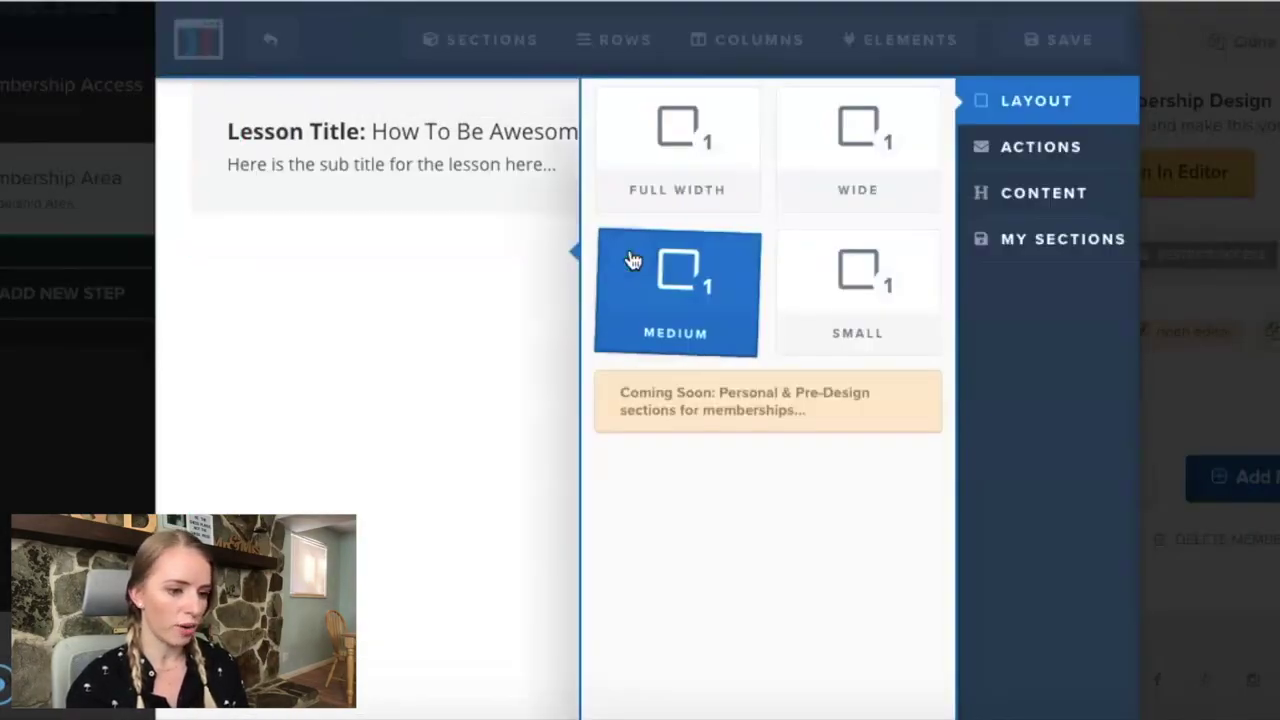
{"action": "left_click", "coordinate": [655, 178]}
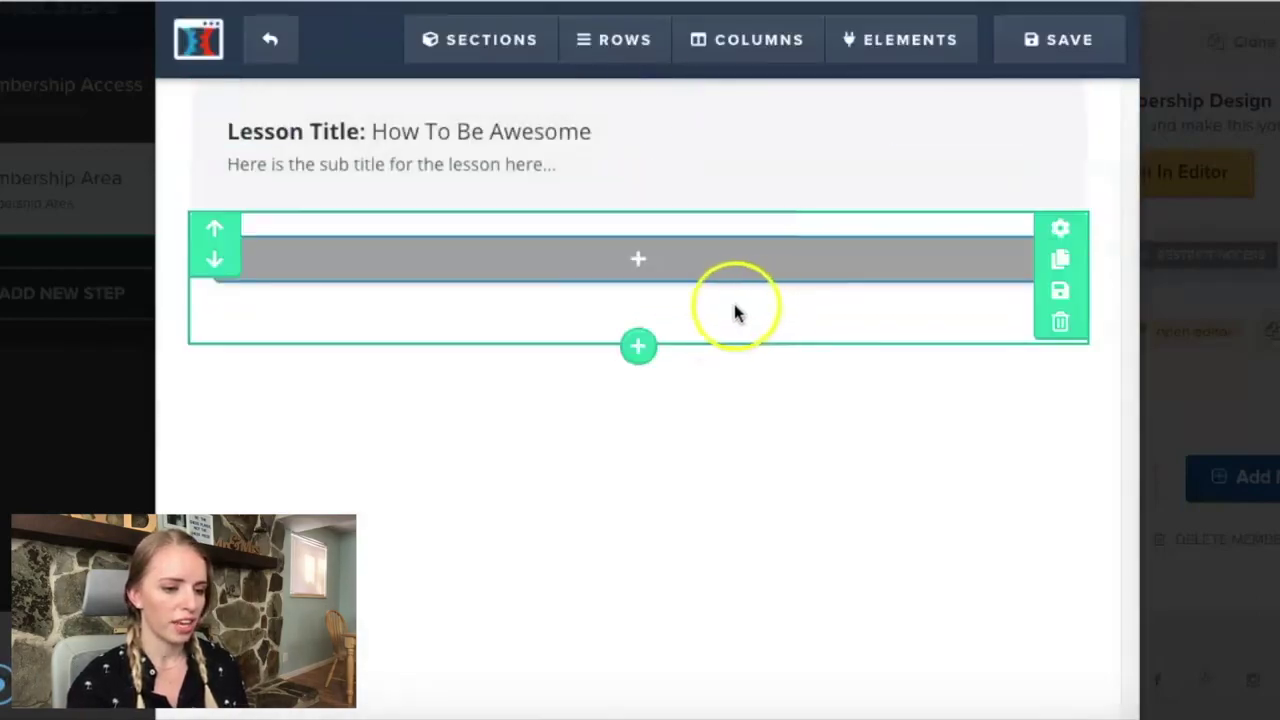
{"action": "left_click", "coordinate": [632, 262]}
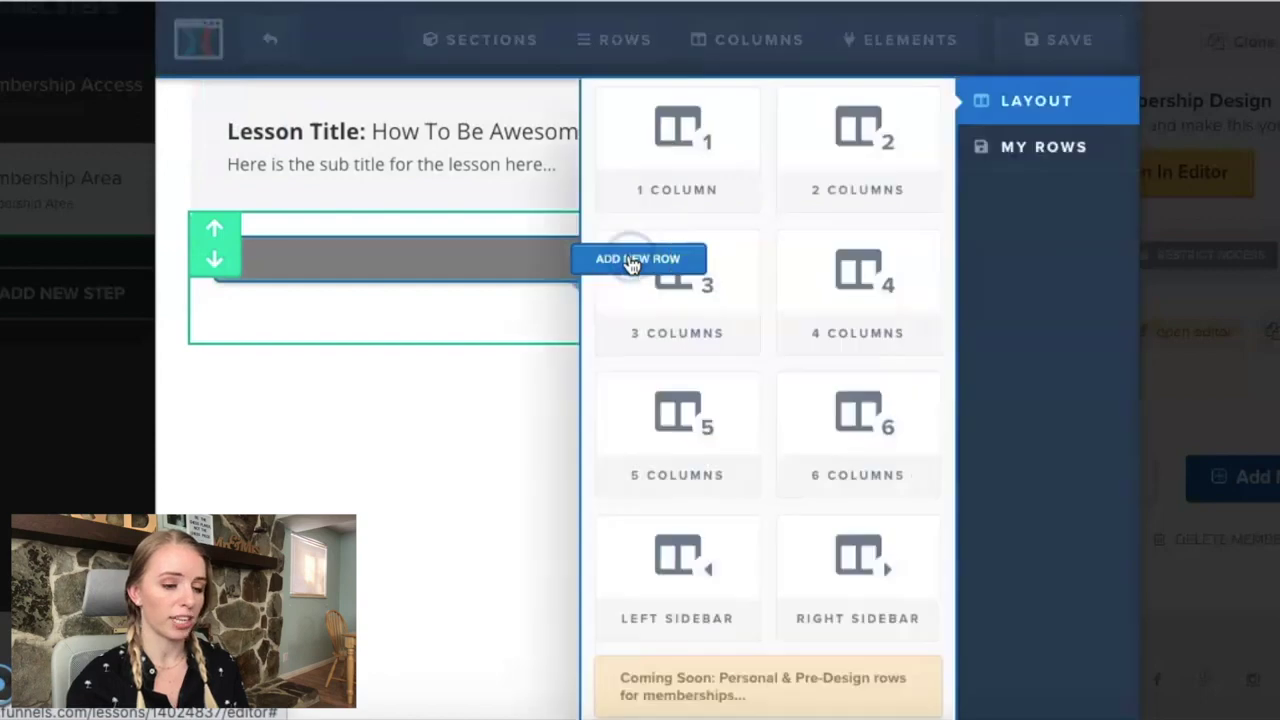
{"action": "left_click", "coordinate": [646, 183]}
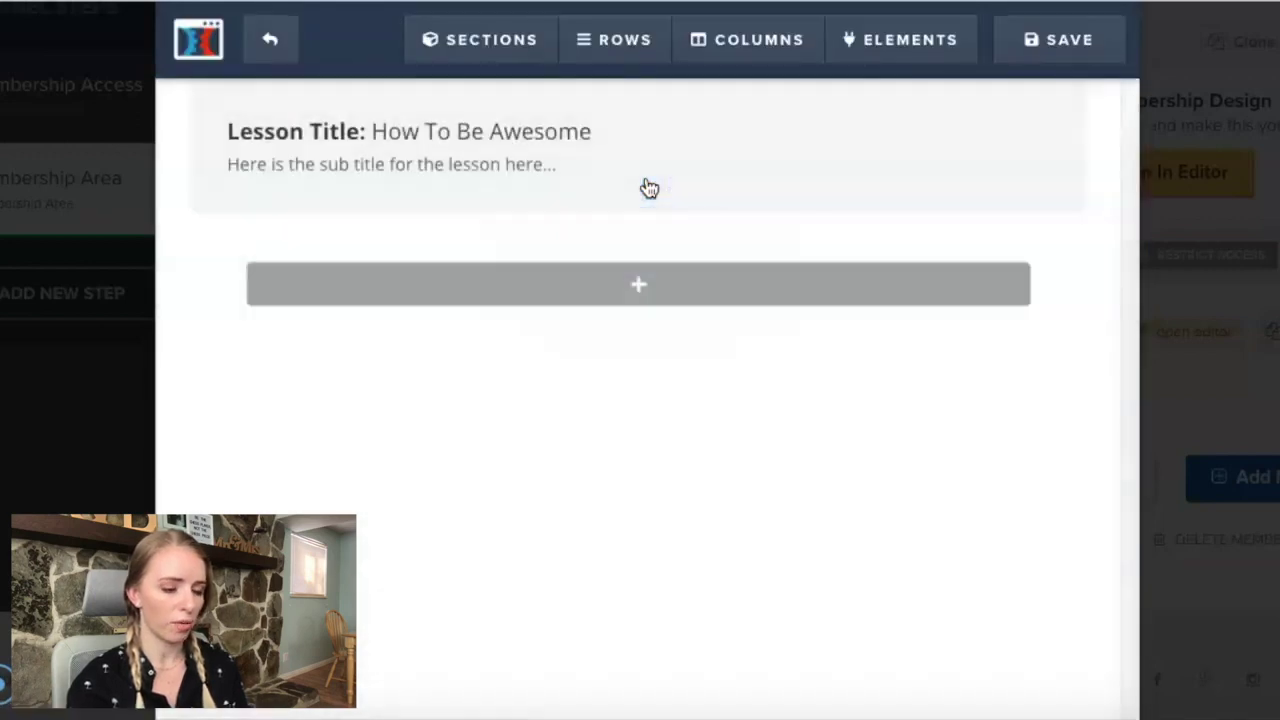
Add a video element to the new one-column row
{"action": "left_click", "coordinate": [638, 336]}
{"action": "left_click", "coordinate": [638, 300]}
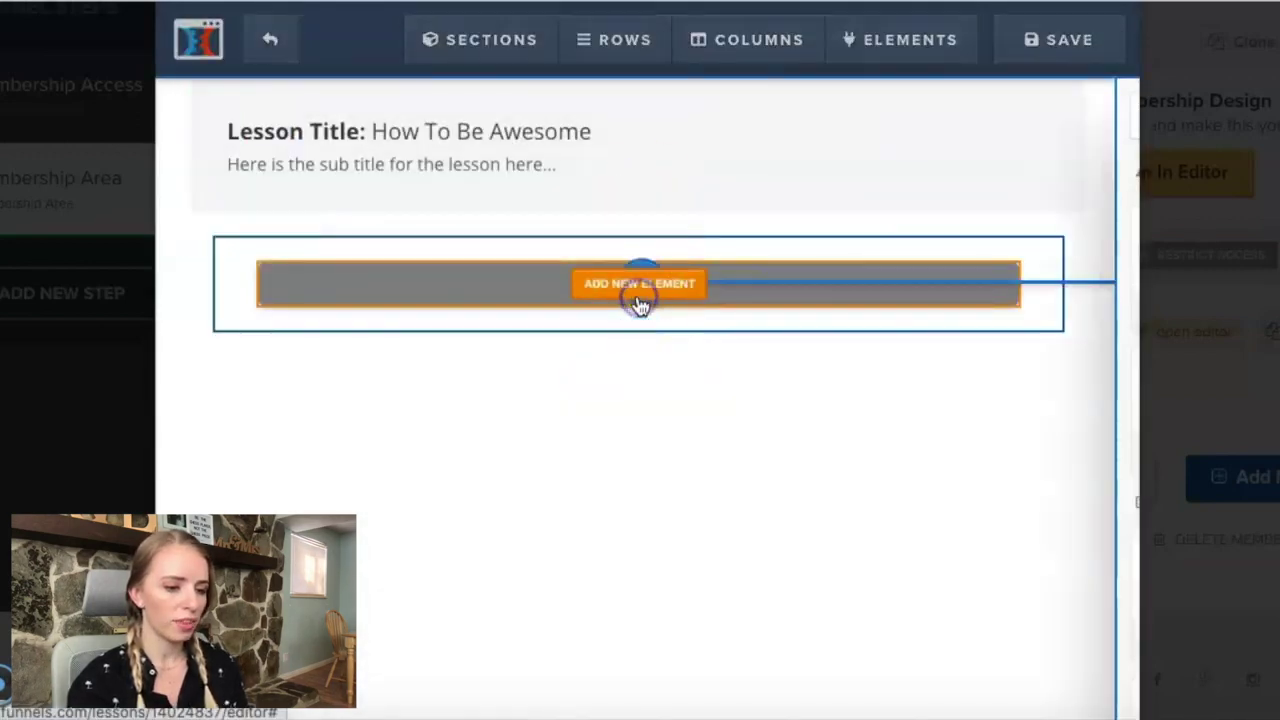
{"action": "scroll", "coordinate": [760, 422], "scroll_direction": "down", "scroll_amount": 2}
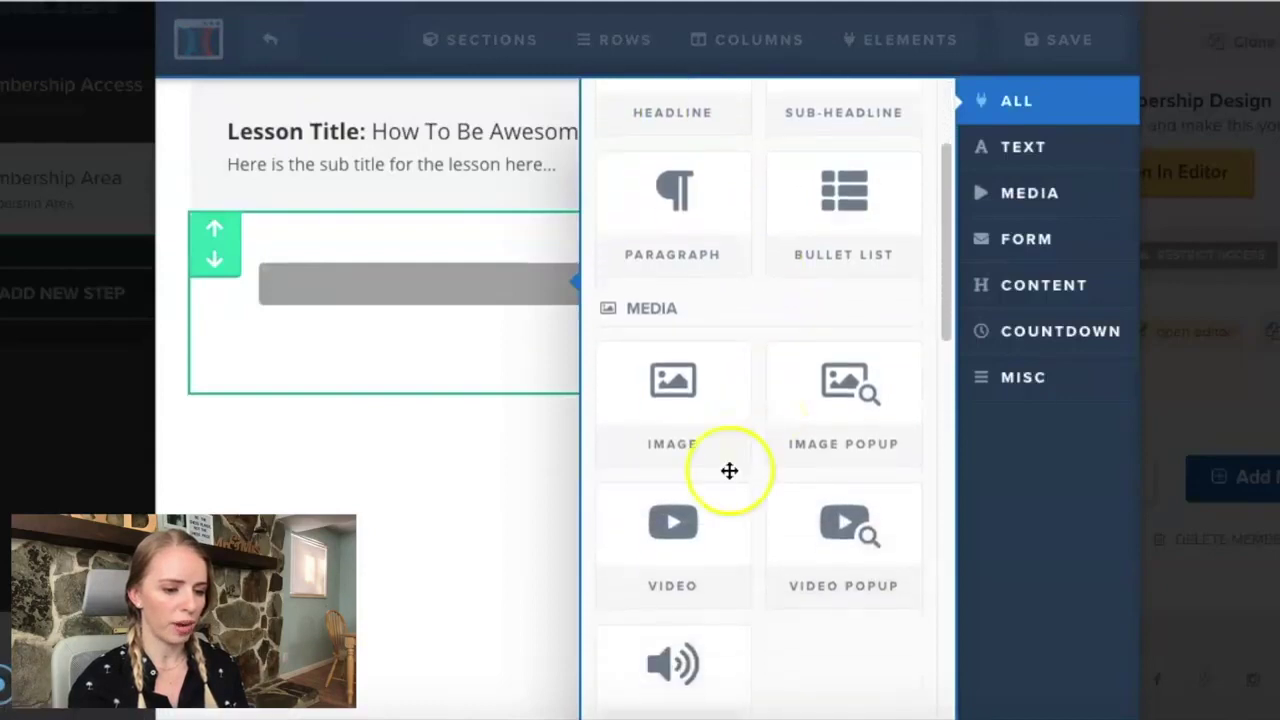
{"action": "left_click", "coordinate": [688, 517]}
{"action": "scroll", "coordinate": [693, 518], "scroll_direction": "down", "scroll_amount": 1}
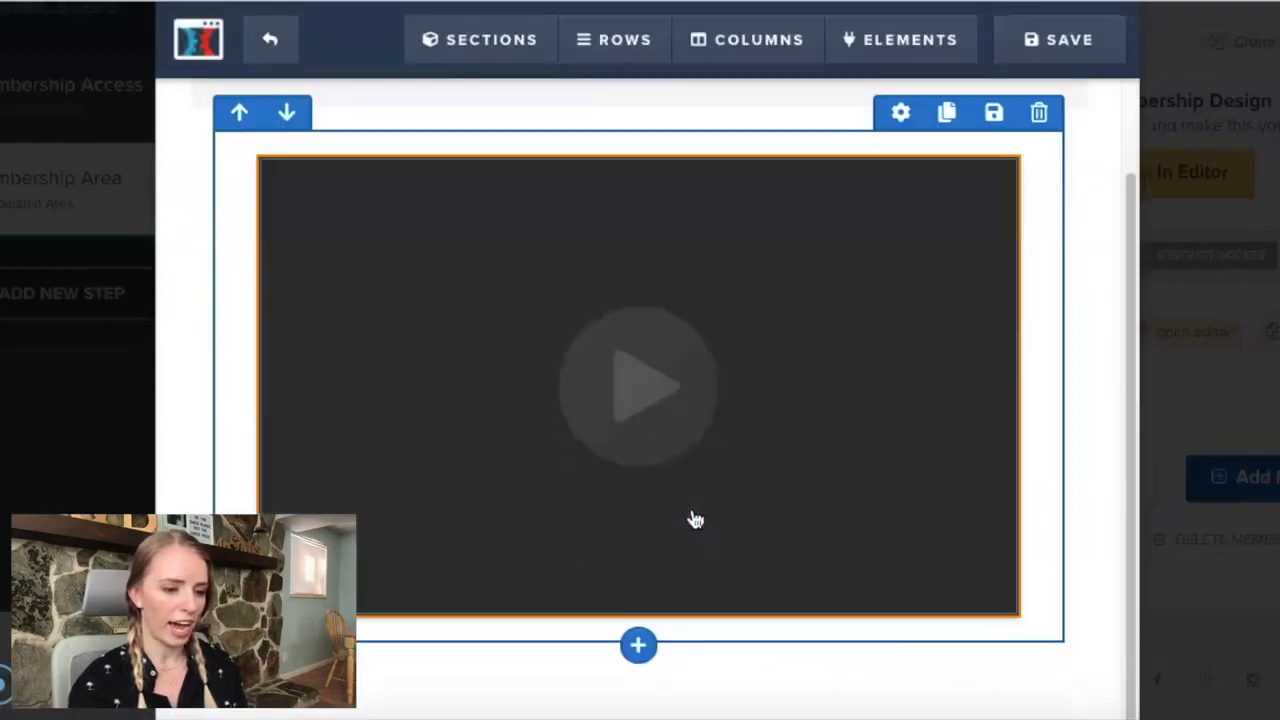
{"action": "scroll", "coordinate": [760, 510], "scroll_direction": "up", "scroll_amount": 1}
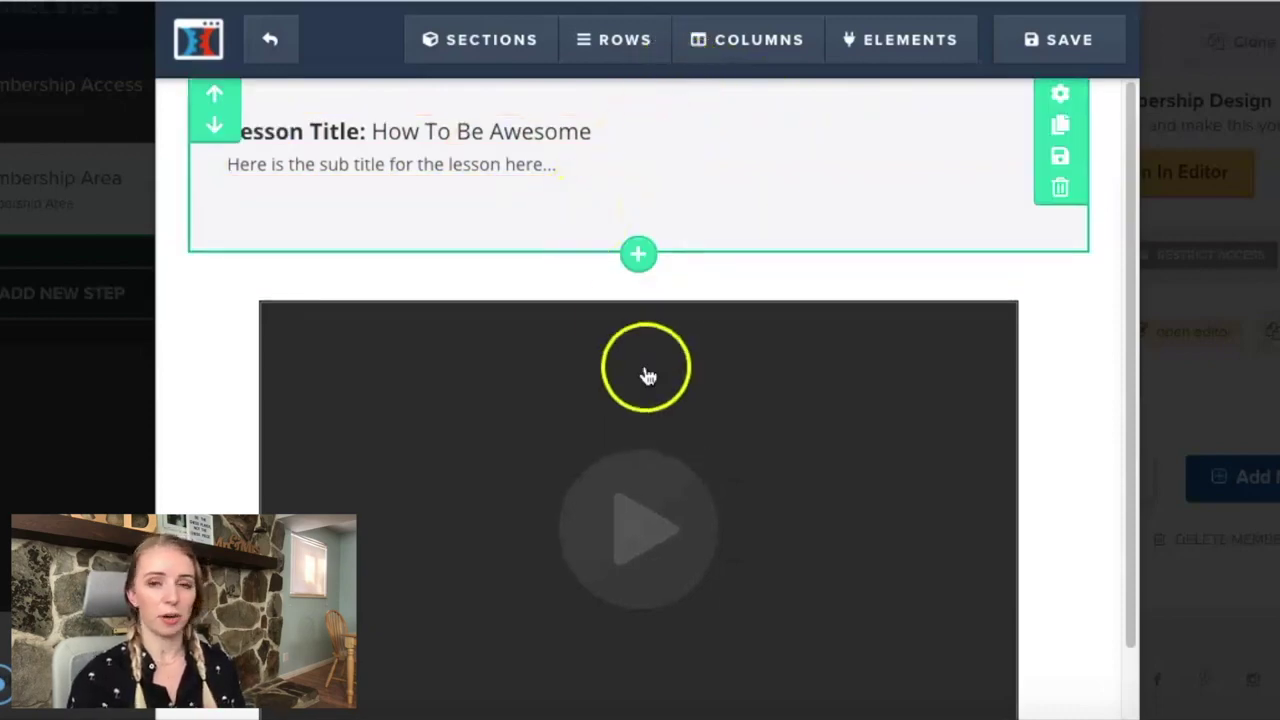
Add a button element below the lesson's video
{"action": "scroll", "coordinate": [630, 322], "scroll_direction": "down", "scroll_amount": 3}
{"action": "left_click", "coordinate": [640, 622]}
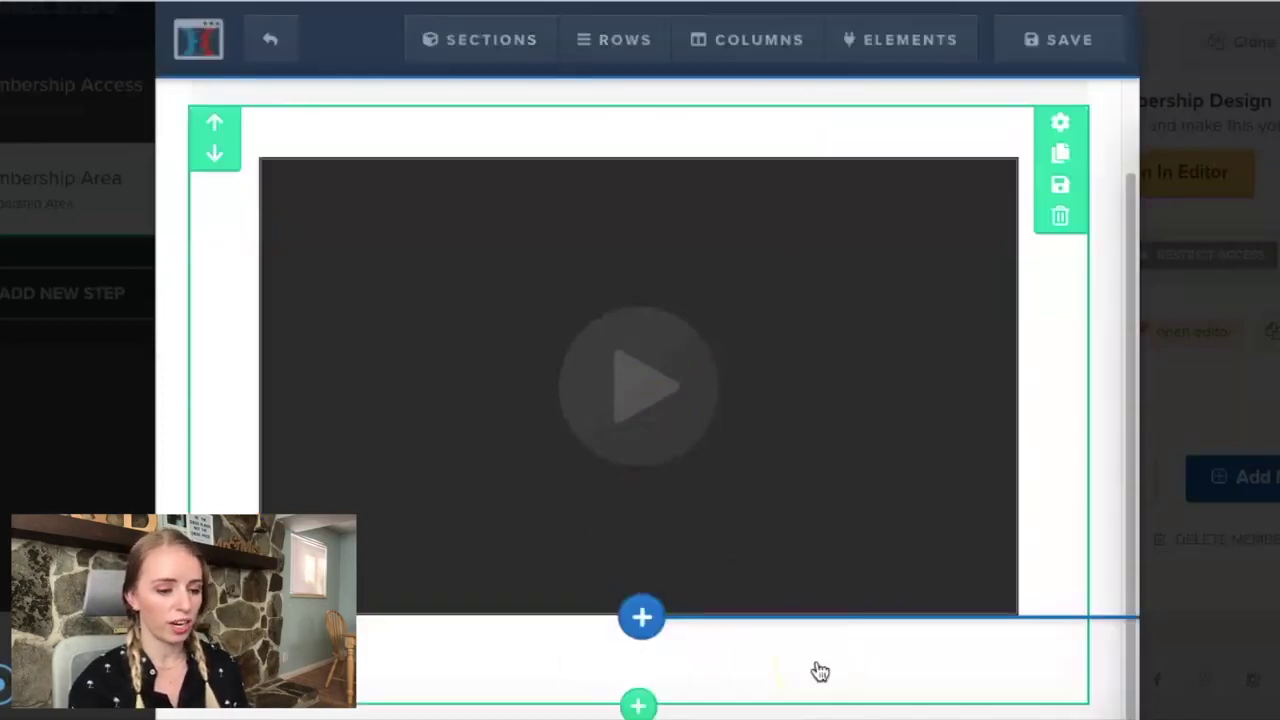
{"action": "scroll", "coordinate": [820, 536], "scroll_direction": "down", "scroll_amount": 7}
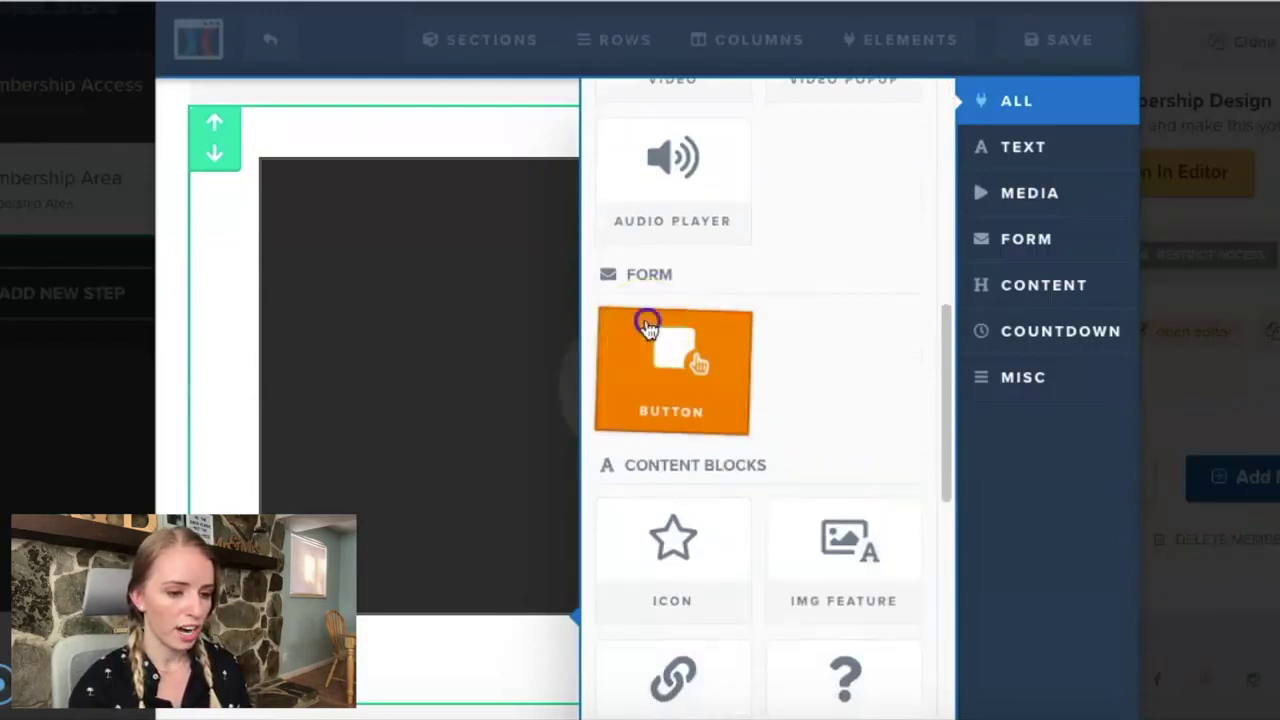
{"action": "left_click", "coordinate": [652, 322]}
{"action": "scroll", "coordinate": [620, 580], "scroll_direction": "down", "scroll_amount": 1}
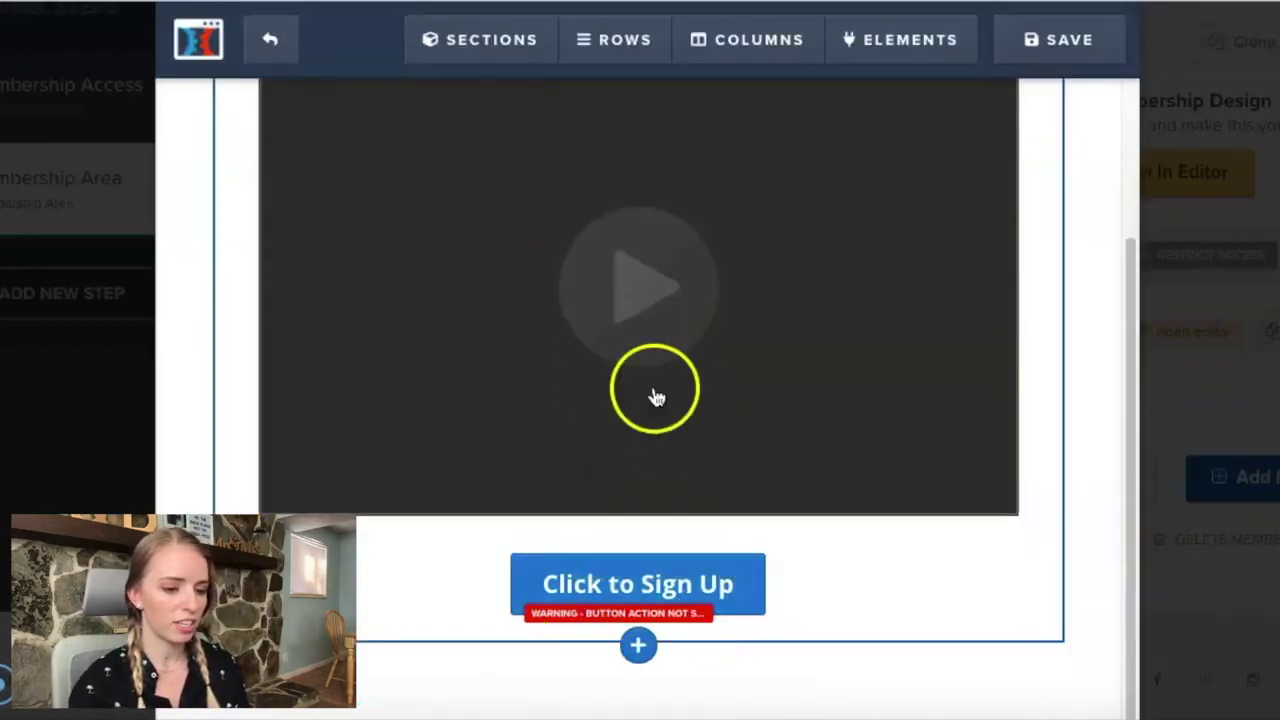
Save the edited lesson page and return to the membership area's lesson overview
{"action": "scroll", "coordinate": [654, 394], "scroll_direction": "up", "scroll_amount": 3}
{"action": "left_click", "coordinate": [1080, 49]}
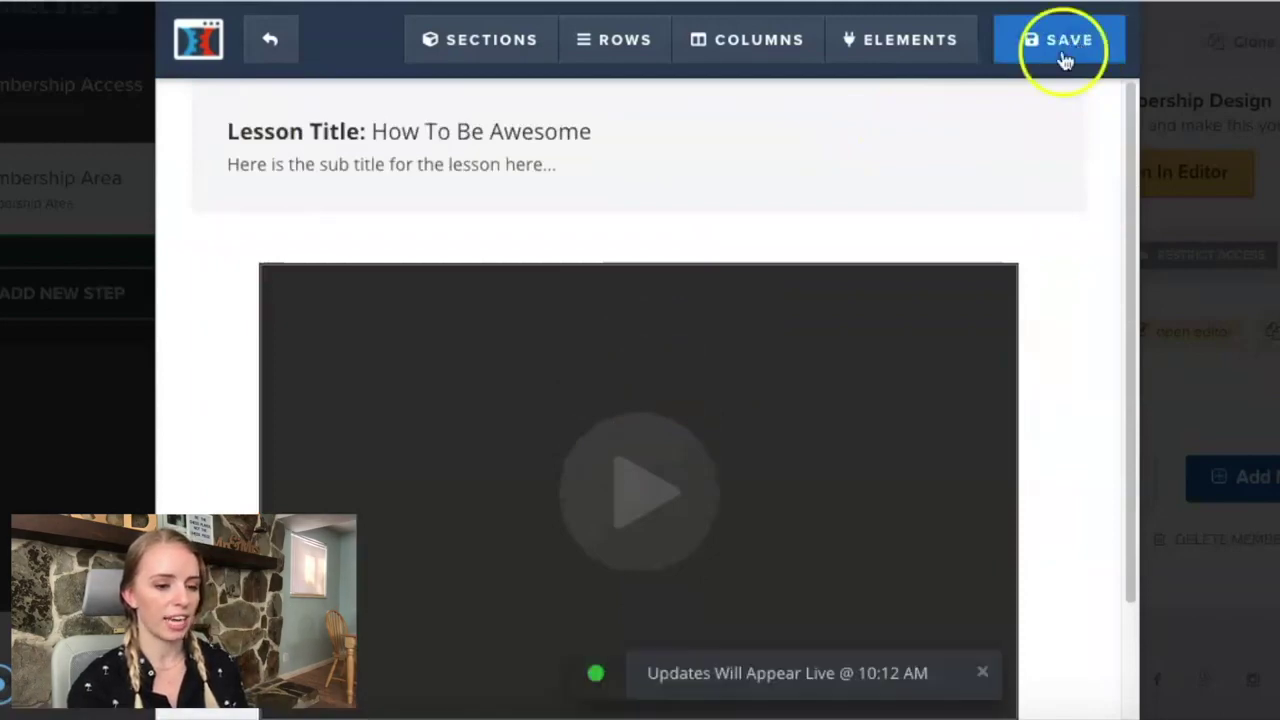
{"action": "left_click", "coordinate": [269, 40]}
{"action": "scroll", "coordinate": [680, 440], "scroll_direction": "down", "scroll_amount": 2}
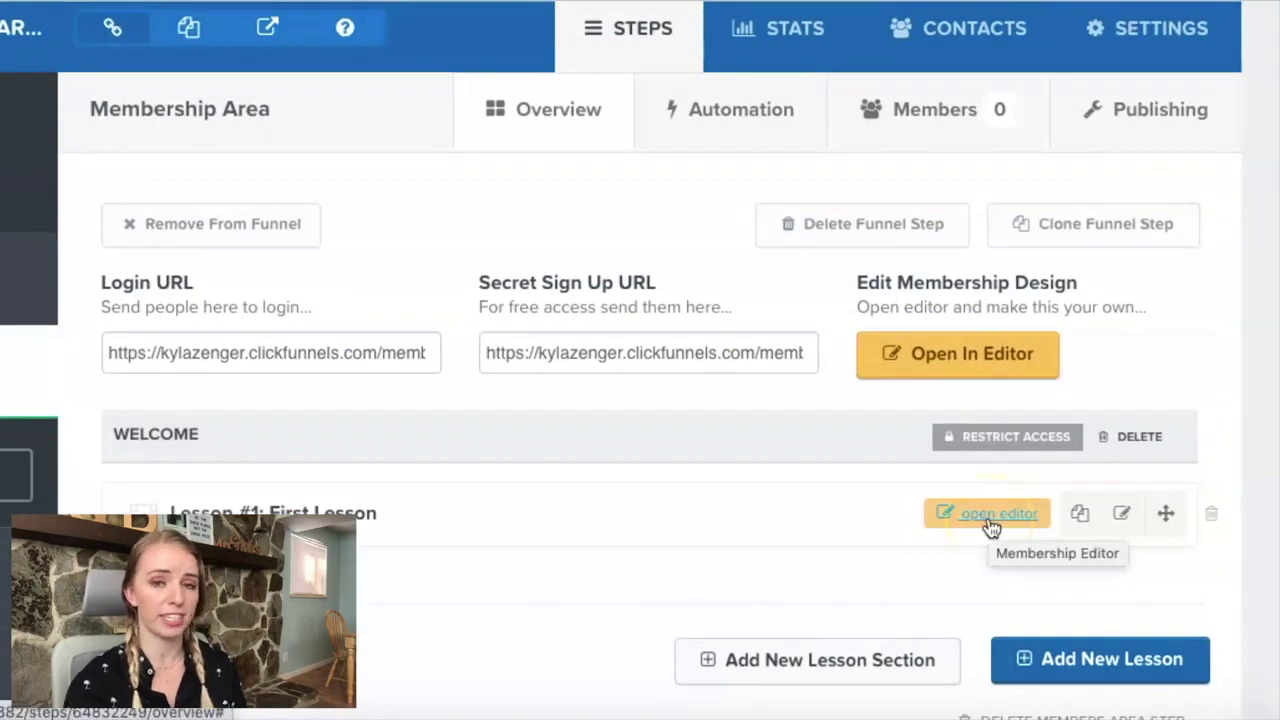
Duplicate Lesson #1: First Lesson within the Welcome section
{"action": "left_click", "coordinate": [1079, 522]}
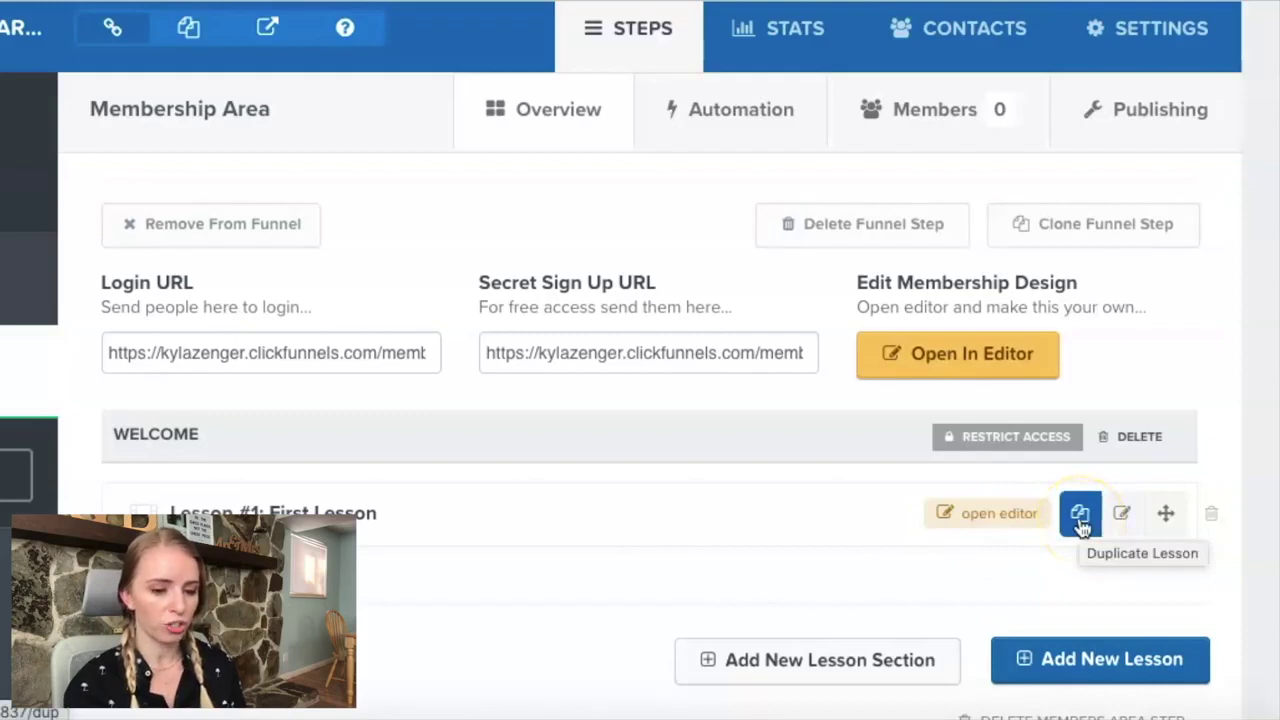
{"action": "left_click", "coordinate": [1008, 520]}
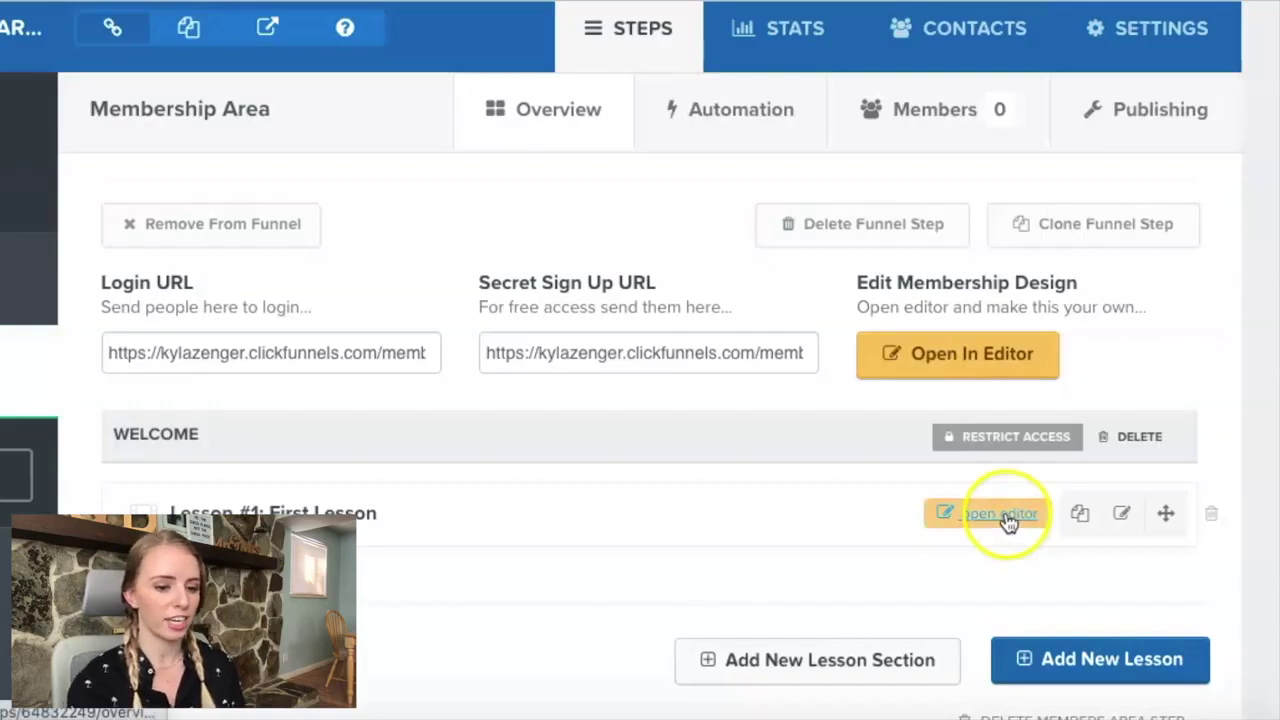
{"action": "left_click", "coordinate": [1078, 517]}
Open the duplicated lesson in the editor, check its copied title, video and button, and return to the lesson overview
{"action": "left_click", "coordinate": [995, 591]}
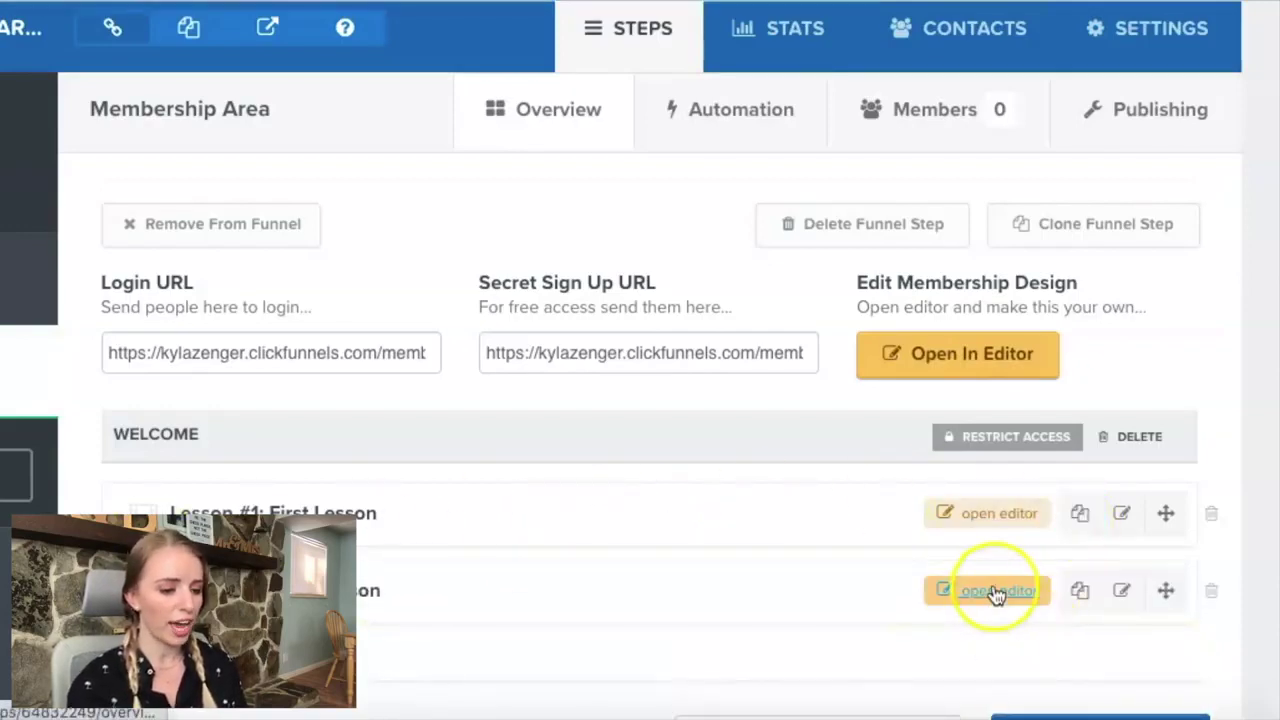
{"action": "left_click", "coordinate": [985, 596]}
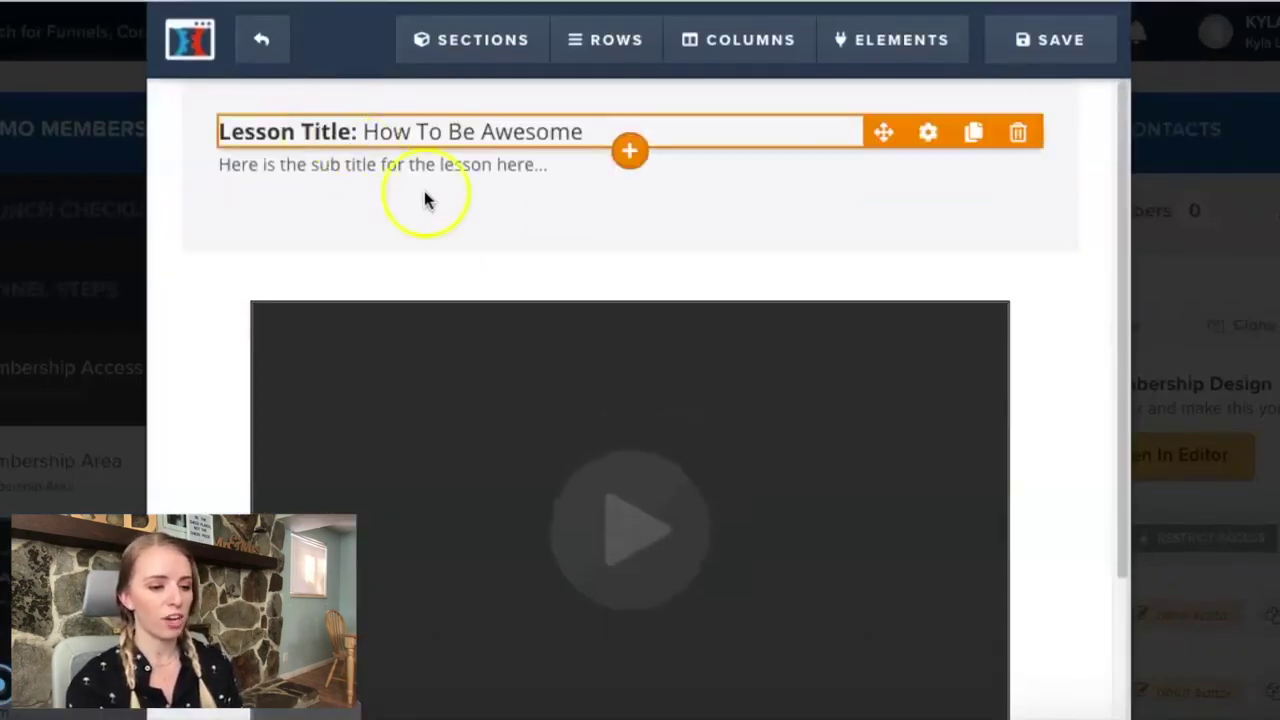
{"action": "scroll", "coordinate": [529, 134], "scroll_direction": "down", "scroll_amount": 2}
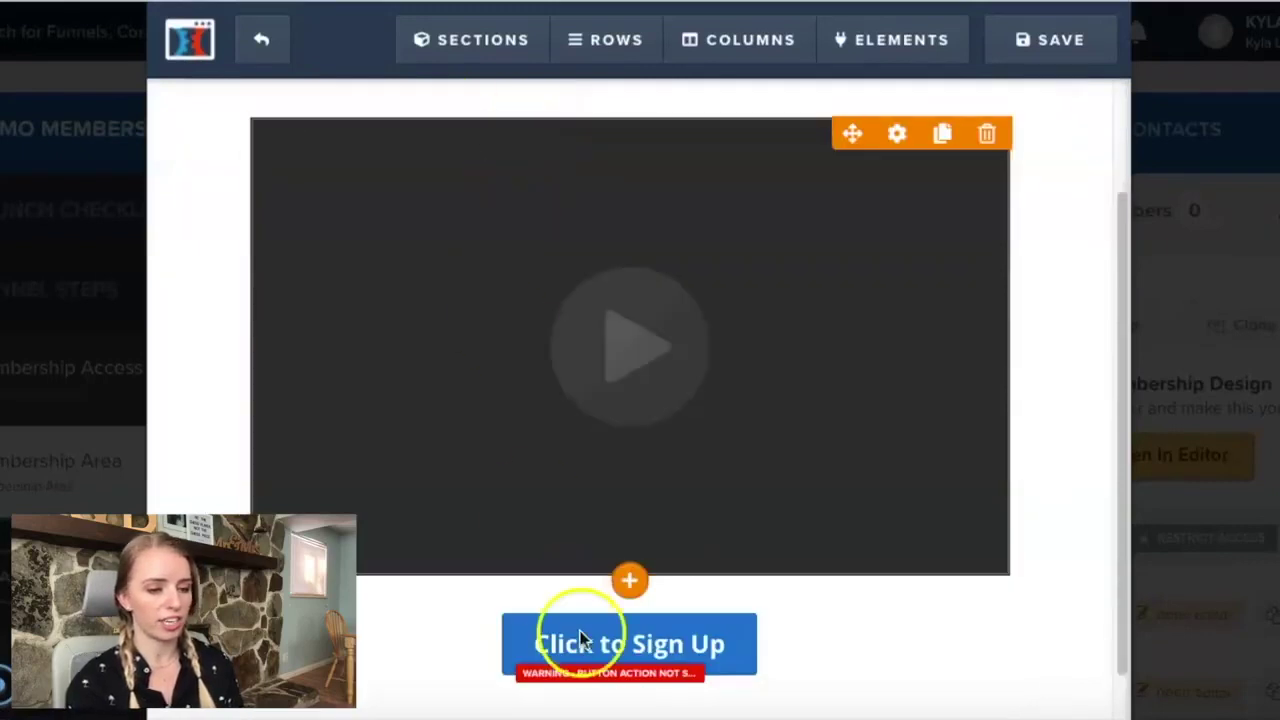
{"action": "scroll", "coordinate": [700, 329], "scroll_direction": "up", "scroll_amount": 2}
{"action": "left_click", "coordinate": [608, 40]}
{"action": "left_click", "coordinate": [253, 48]}
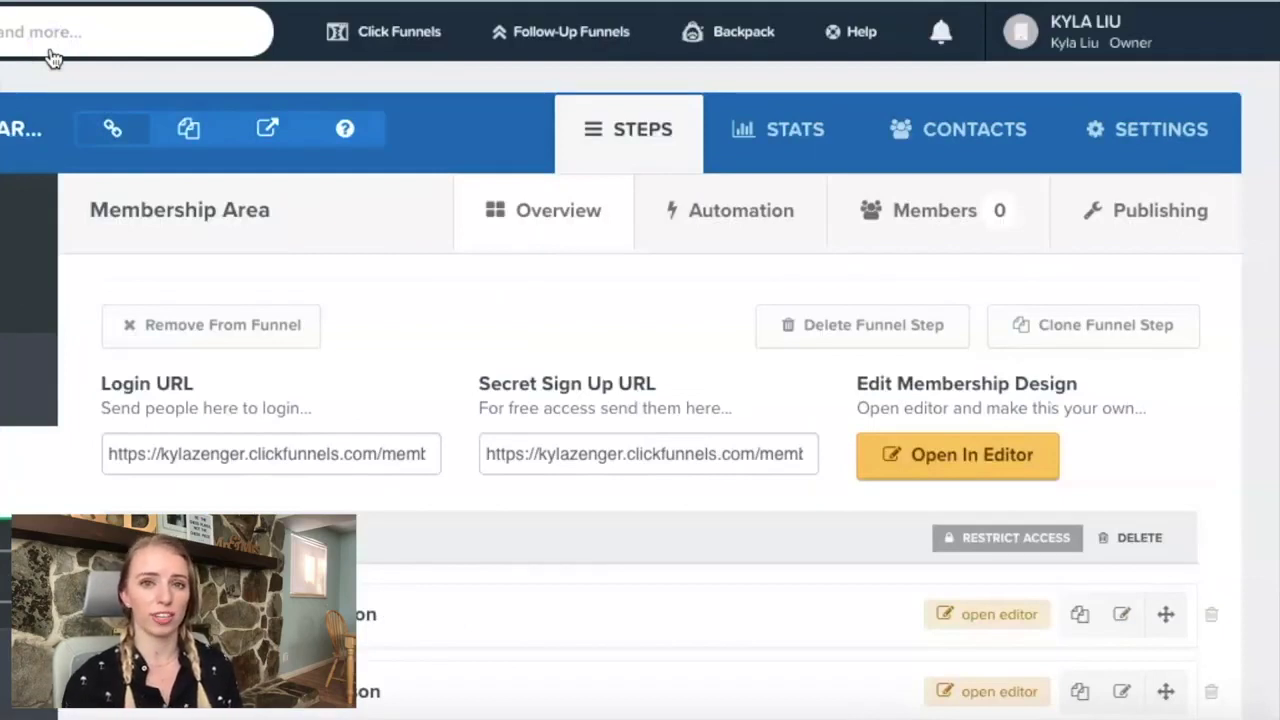
Rename Lesson #2 to "How to be awesome!" in its lesson settings
{"action": "scroll", "coordinate": [52, 58], "scroll_direction": "down", "scroll_amount": 2}
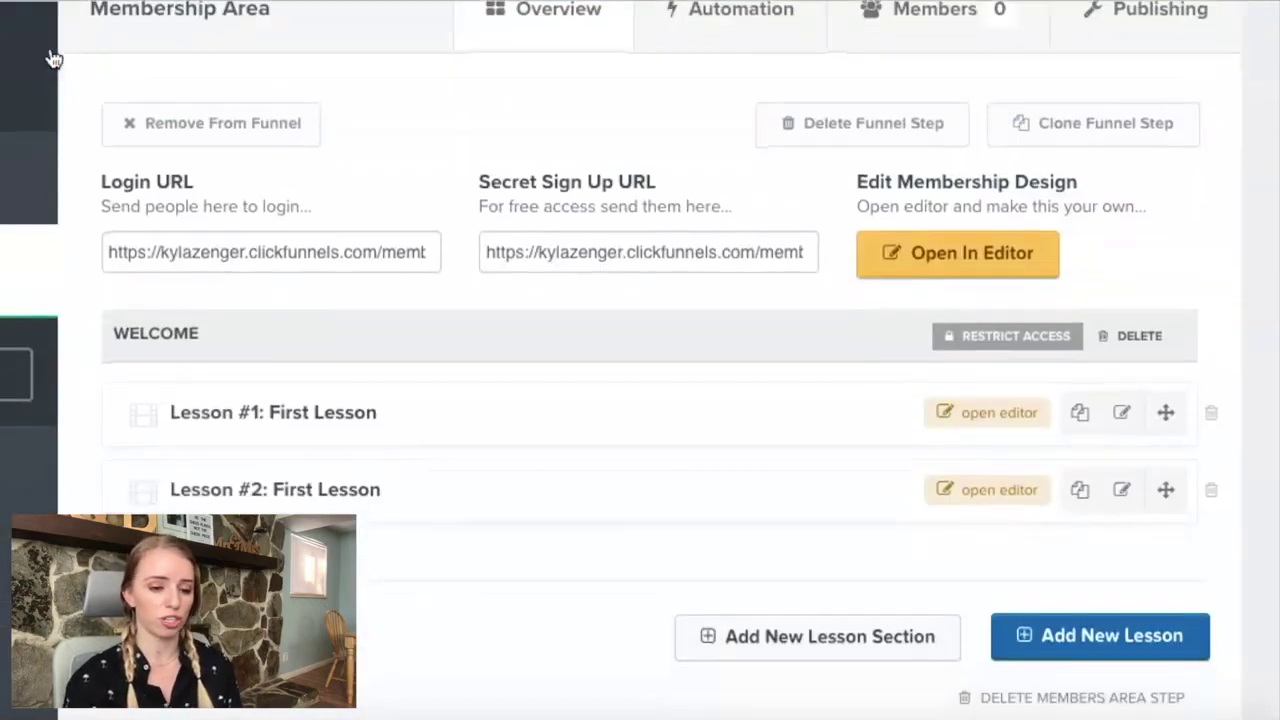
{"action": "left_click", "coordinate": [1122, 492]}
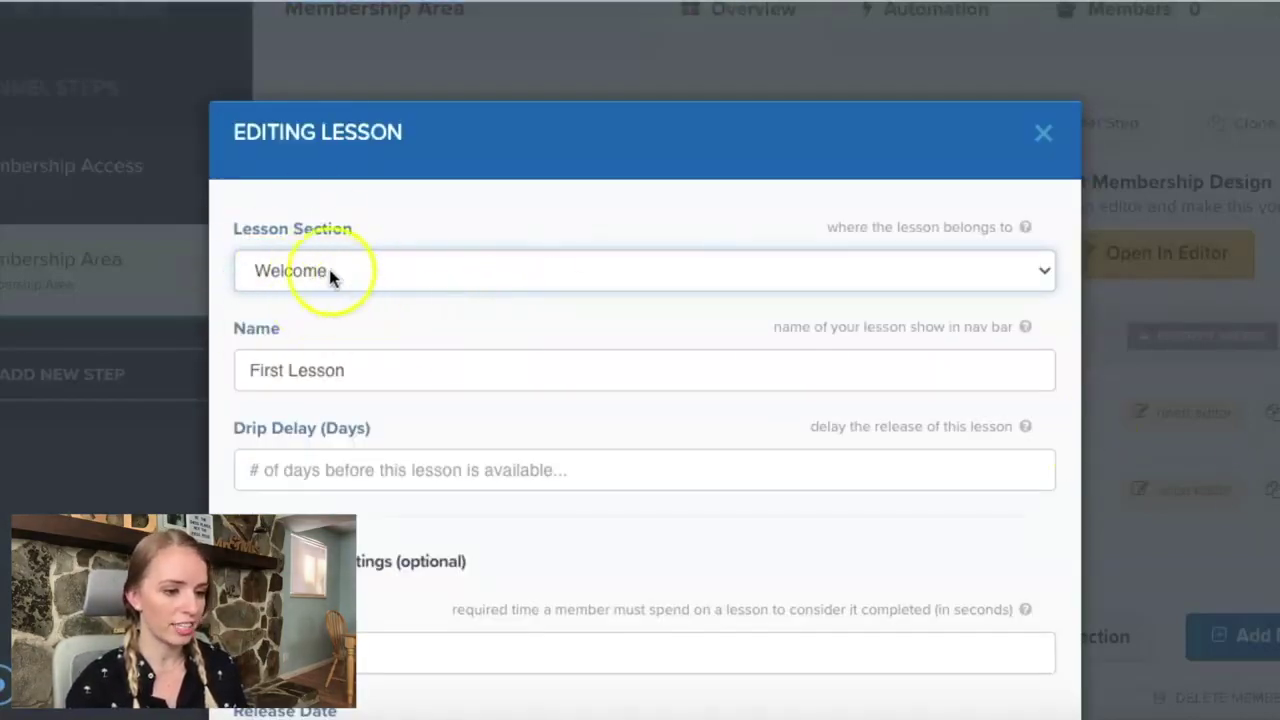
{"action": "left_click", "coordinate": [345, 371]}
{"action": "left_click_drag", "start_coordinate": [328, 371], "coordinate": [147, 378]}
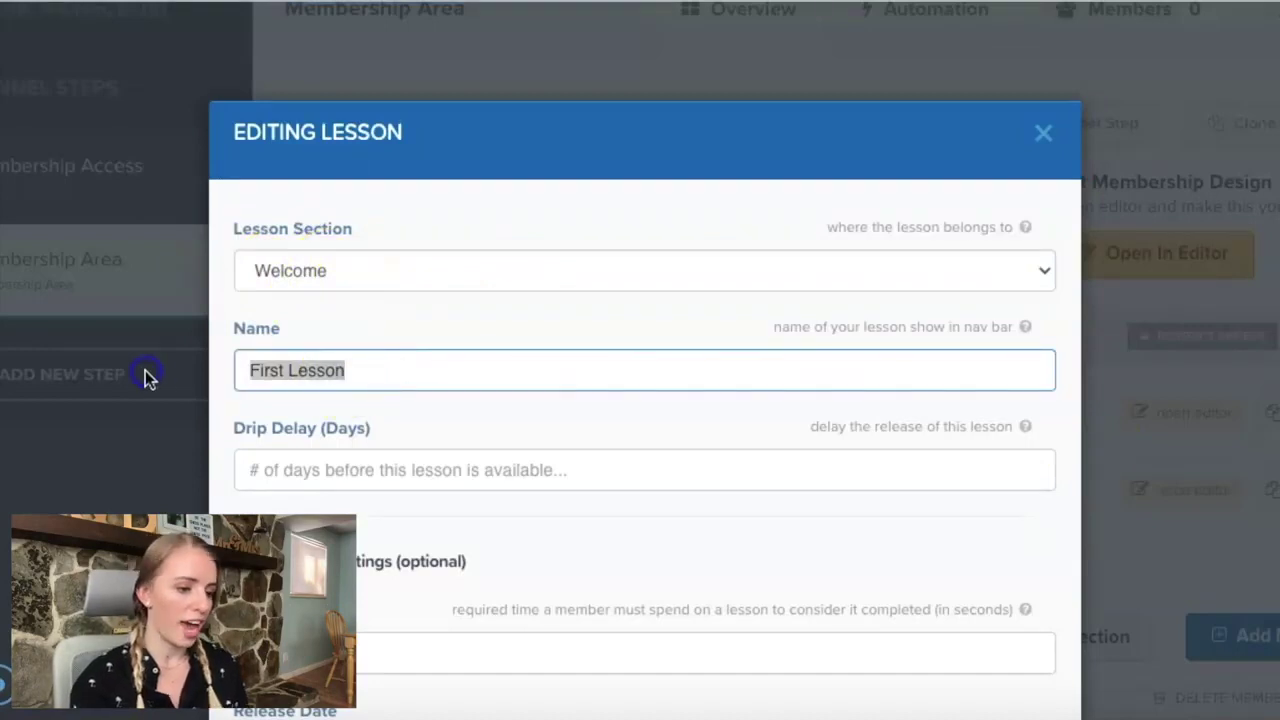
{"action": "type", "text": "How to"}
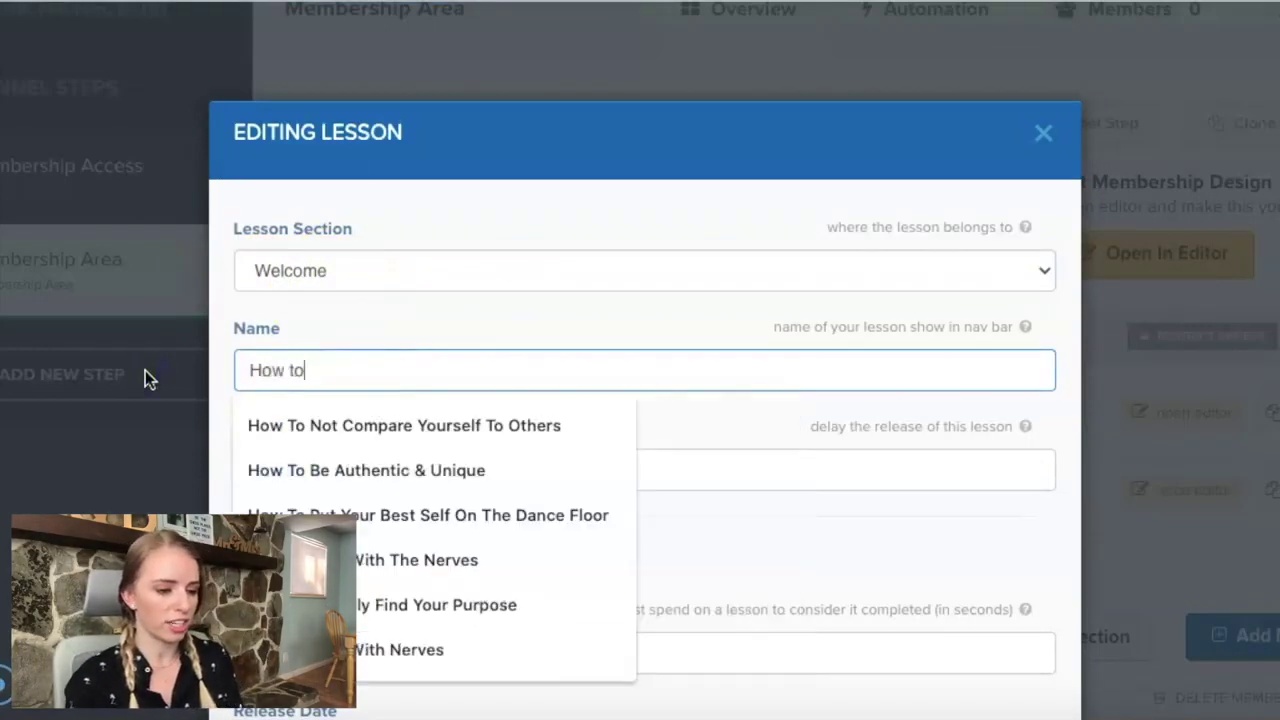
{"action": "type", "text": " be awesome!"}
{"action": "key", "text": "Tab"}
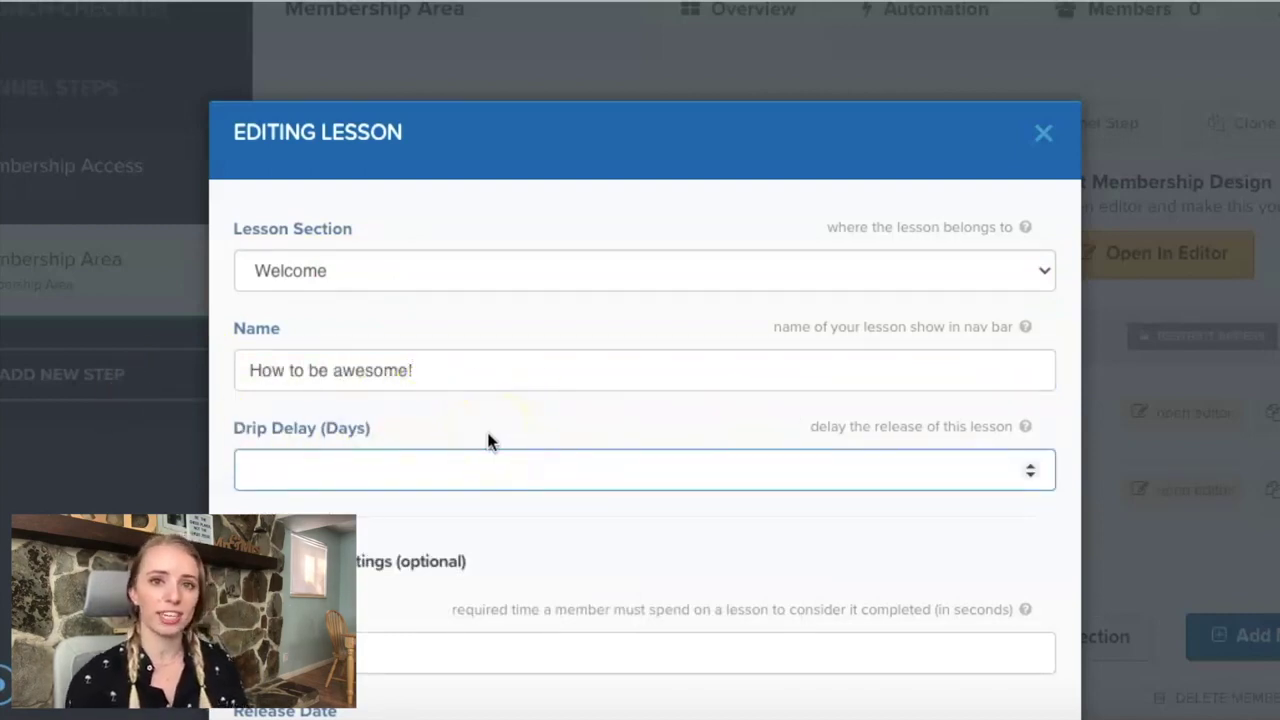
{"action": "left_click", "coordinate": [389, 453]}
{"action": "type", "text": "-16"}
{"action": "key", "text": "BackSpace"}
{"action": "type", "text": "5"}
{"action": "left_click", "coordinate": [405, 520]}
{"action": "key", "text": "BackSpace"}
{"action": "key", "text": "BackSpace"}
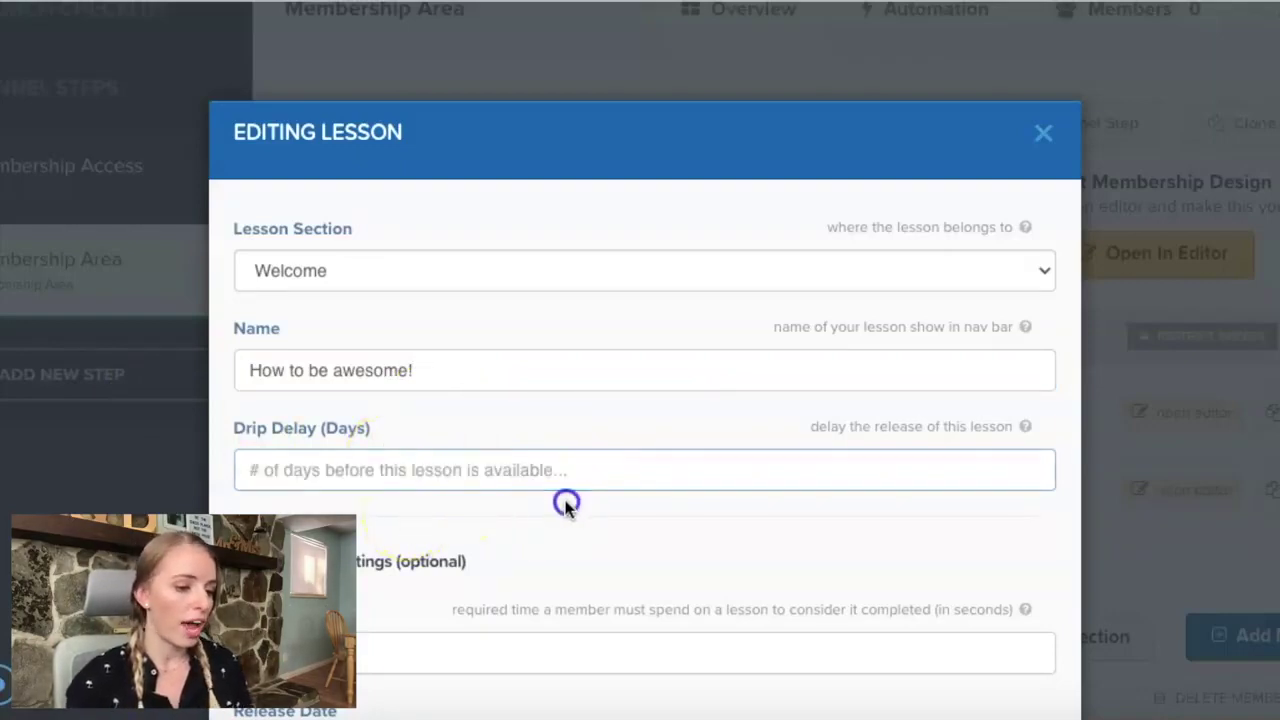
Save the renamed lesson's settings and move it above First Lesson in the Welcome section
{"action": "scroll", "coordinate": [566, 500], "scroll_direction": "down", "scroll_amount": 3}
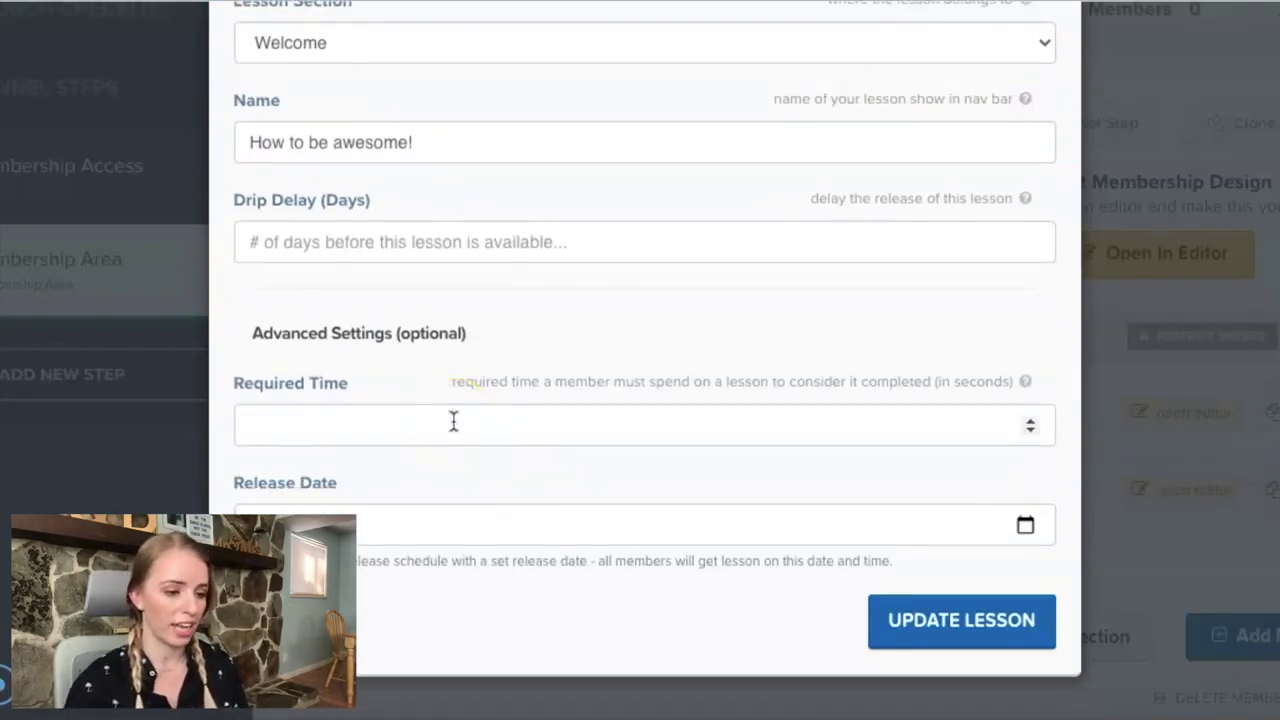
{"action": "scroll", "coordinate": [608, 400], "scroll_direction": "up", "scroll_amount": 1}
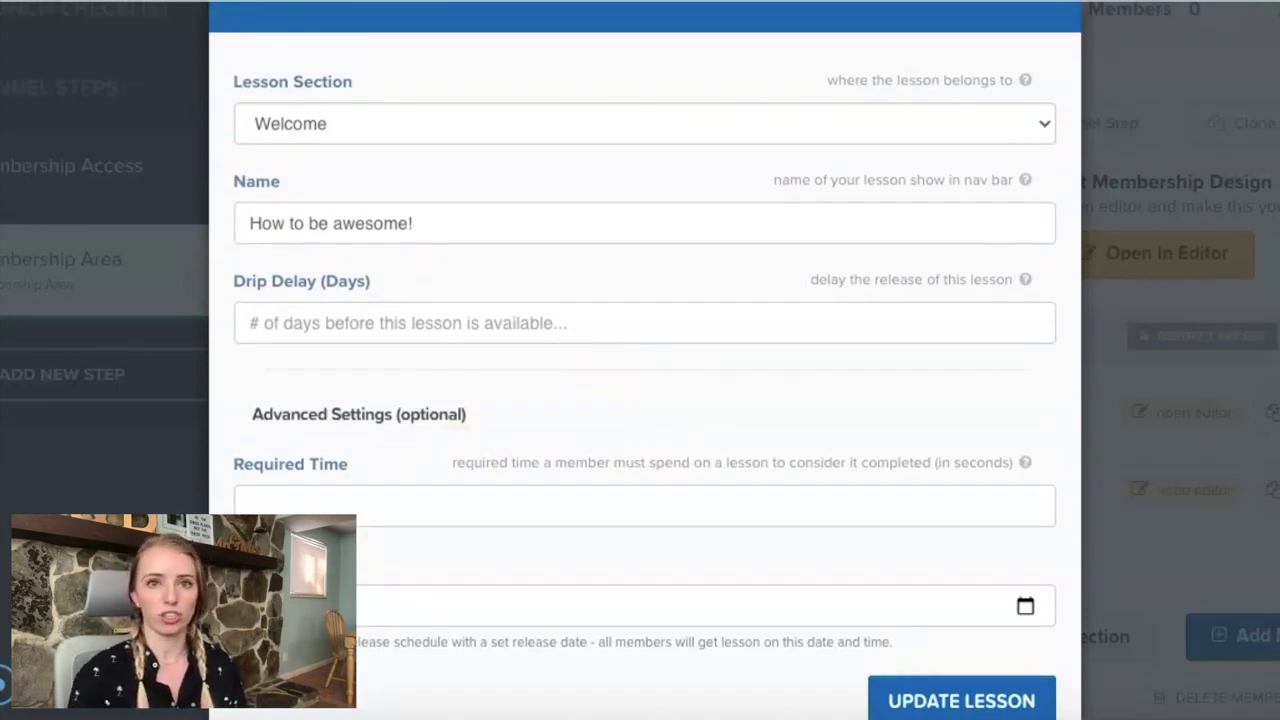
{"action": "scroll", "coordinate": [645, 400], "scroll_direction": "down", "scroll_amount": 1}
{"action": "left_click", "coordinate": [1001, 606]}
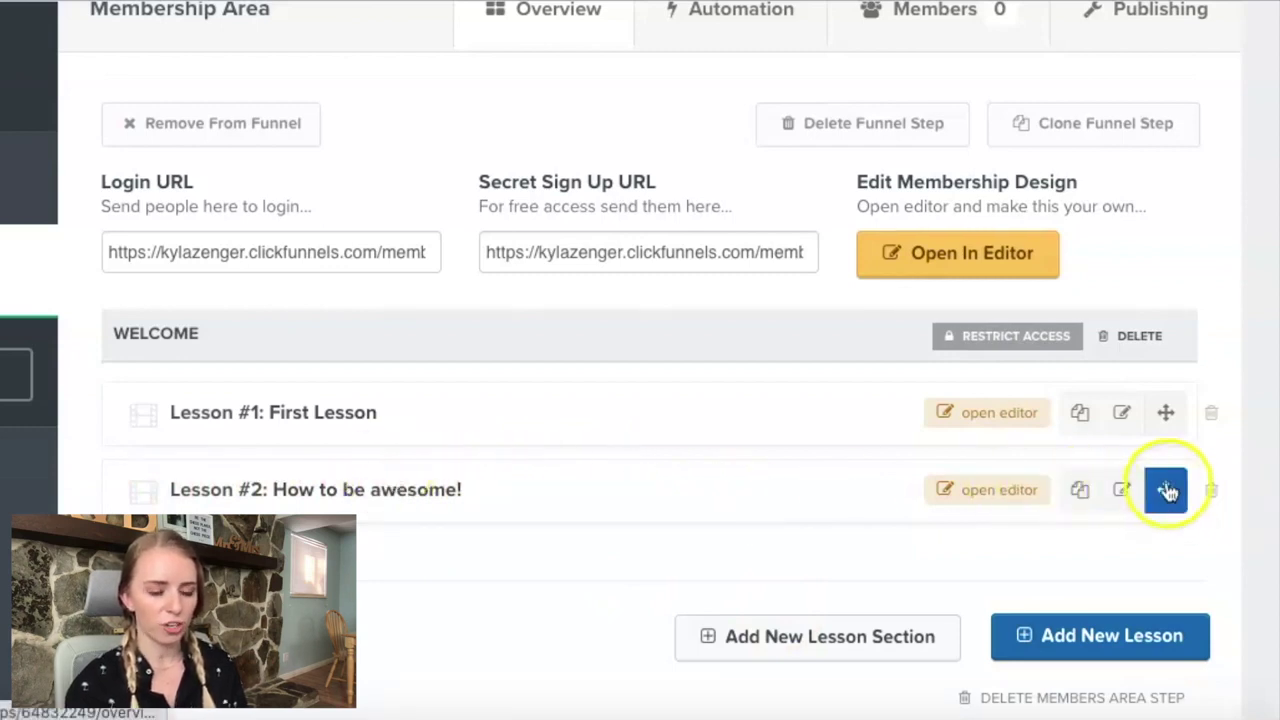
{"action": "left_click_drag", "start_coordinate": [1167, 492], "coordinate": [1165, 400]}
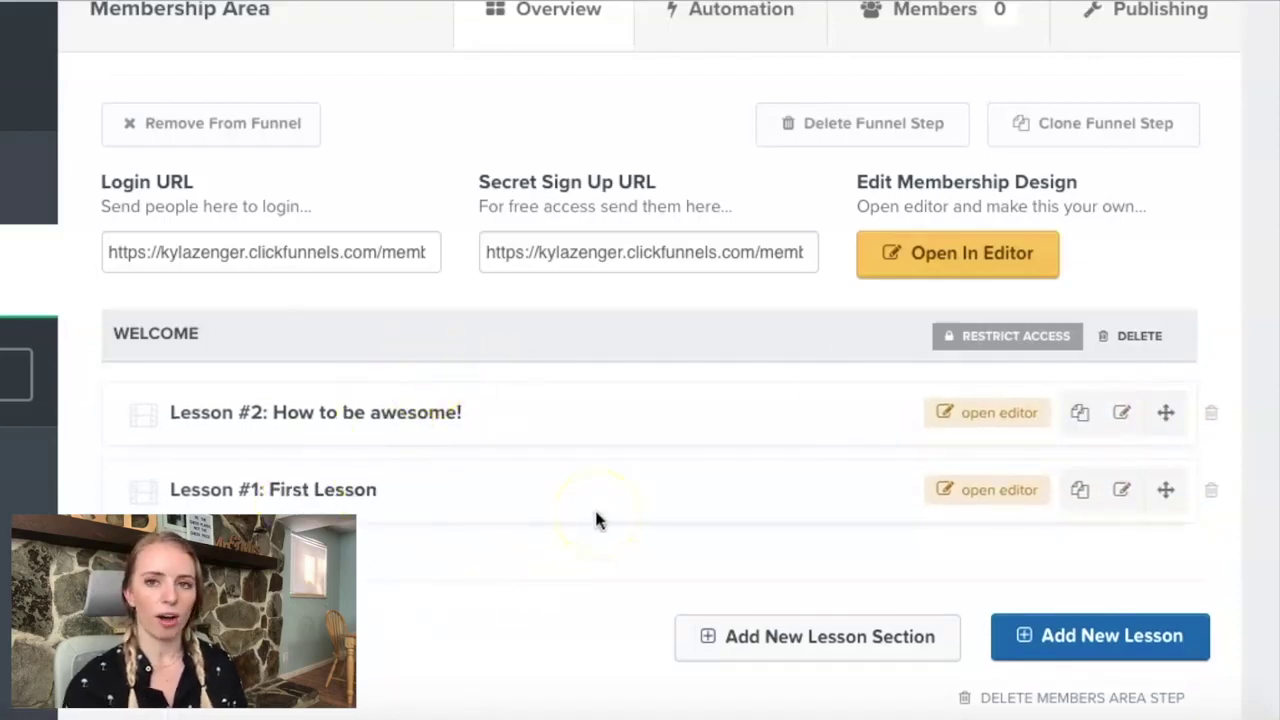
Create a new lesson section named "Section 2"
{"action": "scroll", "coordinate": [596, 520], "scroll_direction": "down", "scroll_amount": 1}
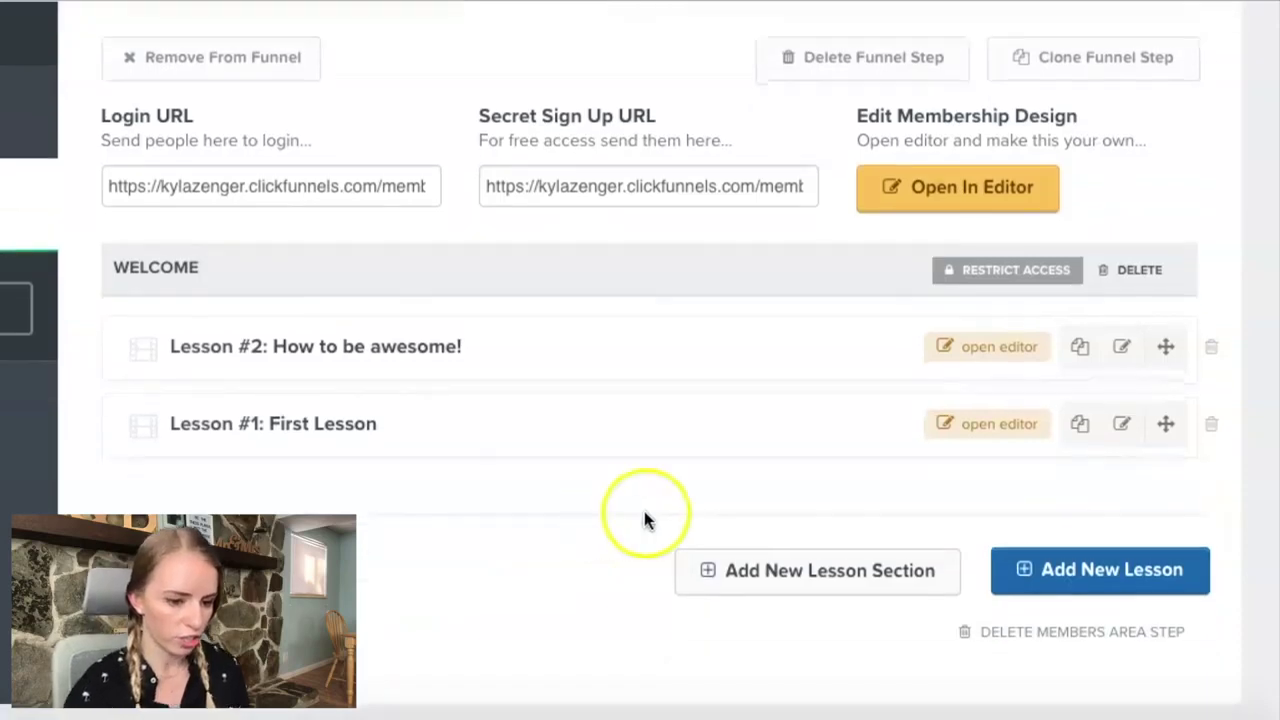
{"action": "left_click", "coordinate": [925, 575]}
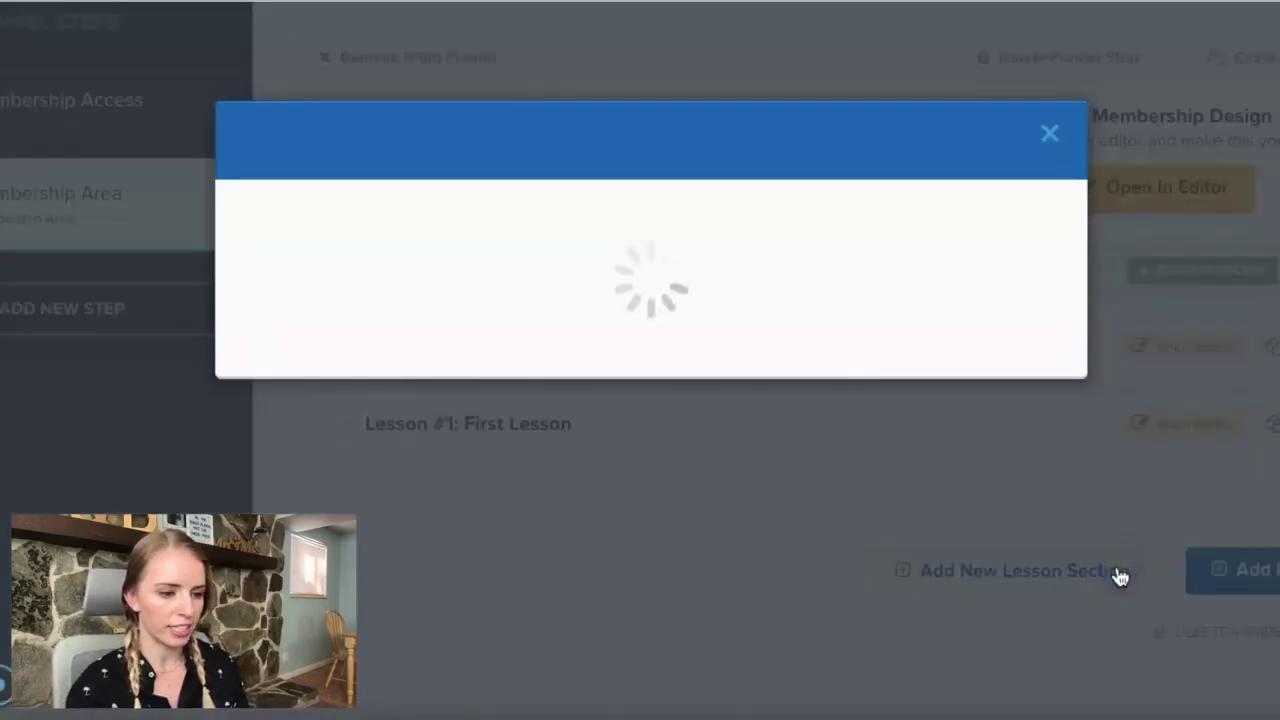
{"action": "type", "text": "S"}
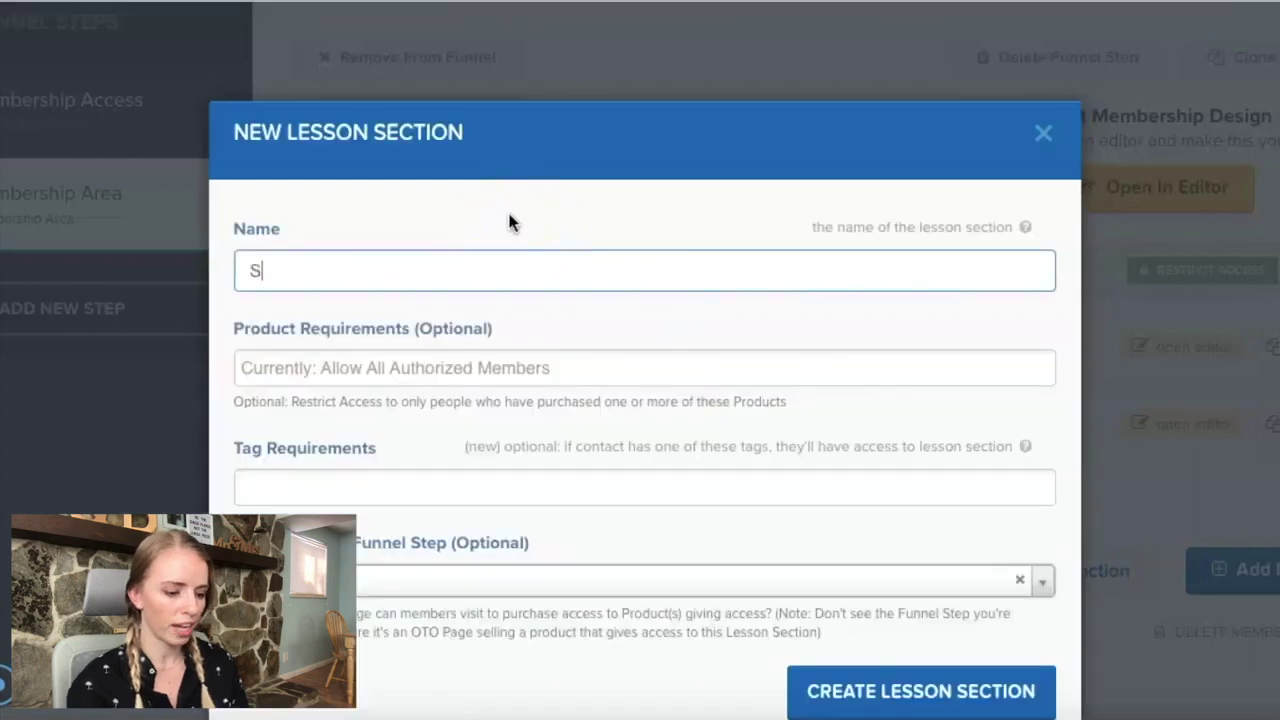
{"action": "type", "text": "ection 2"}
{"action": "scroll", "coordinate": [639, 272], "scroll_direction": "down", "scroll_amount": 2}
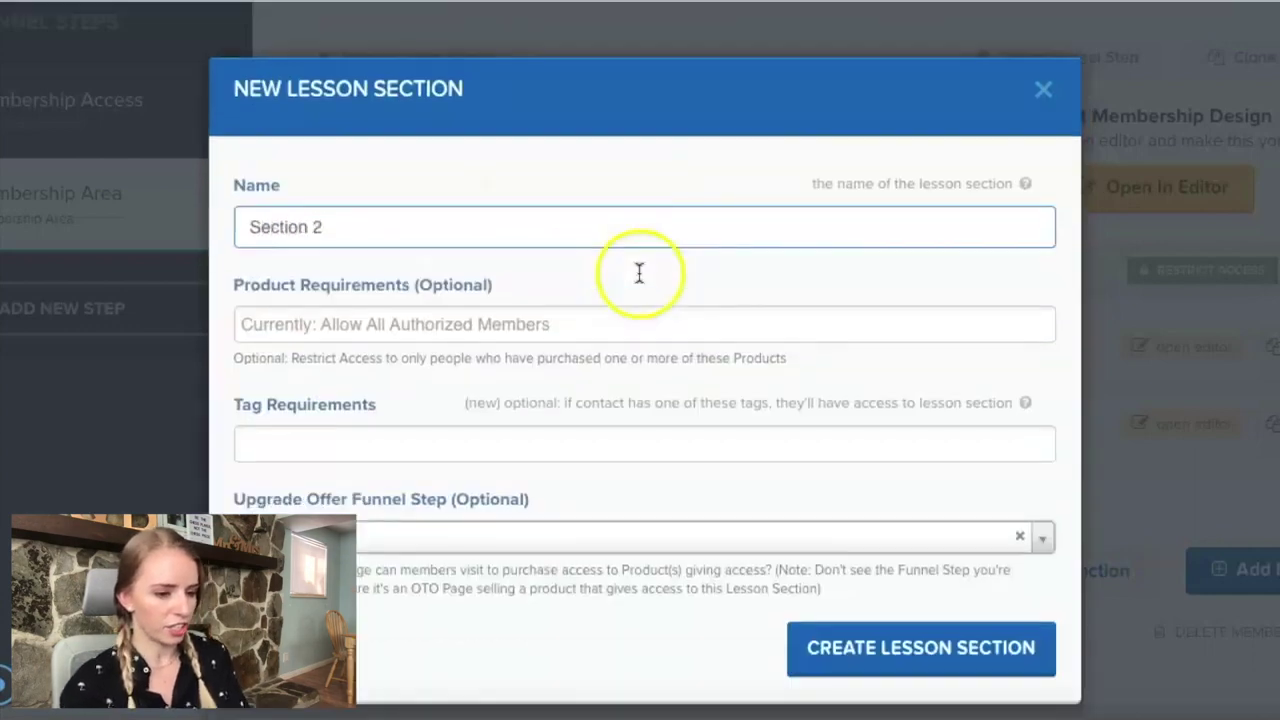
{"action": "left_click", "coordinate": [909, 594]}
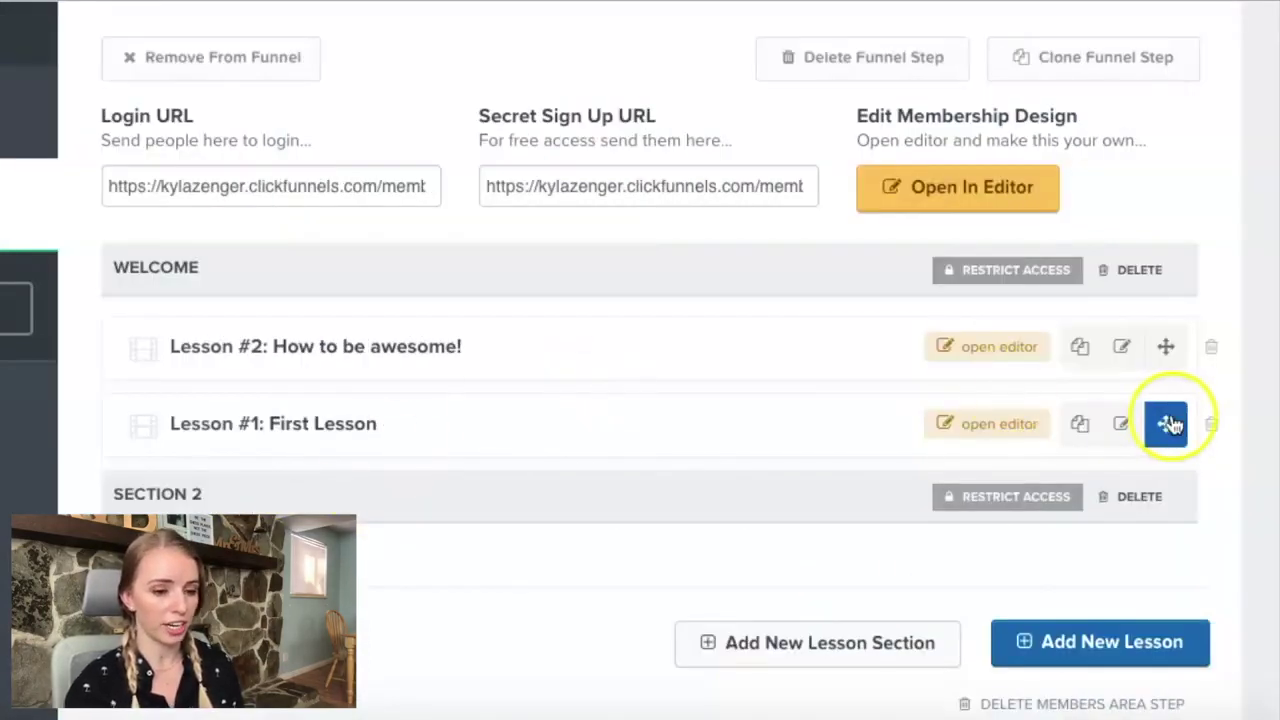
Assign First Lesson to Section 2 and save the lesson's settings
{"action": "left_click_drag", "start_coordinate": [1183, 420], "coordinate": [1186, 530]}
{"action": "left_click", "coordinate": [857, 537]}
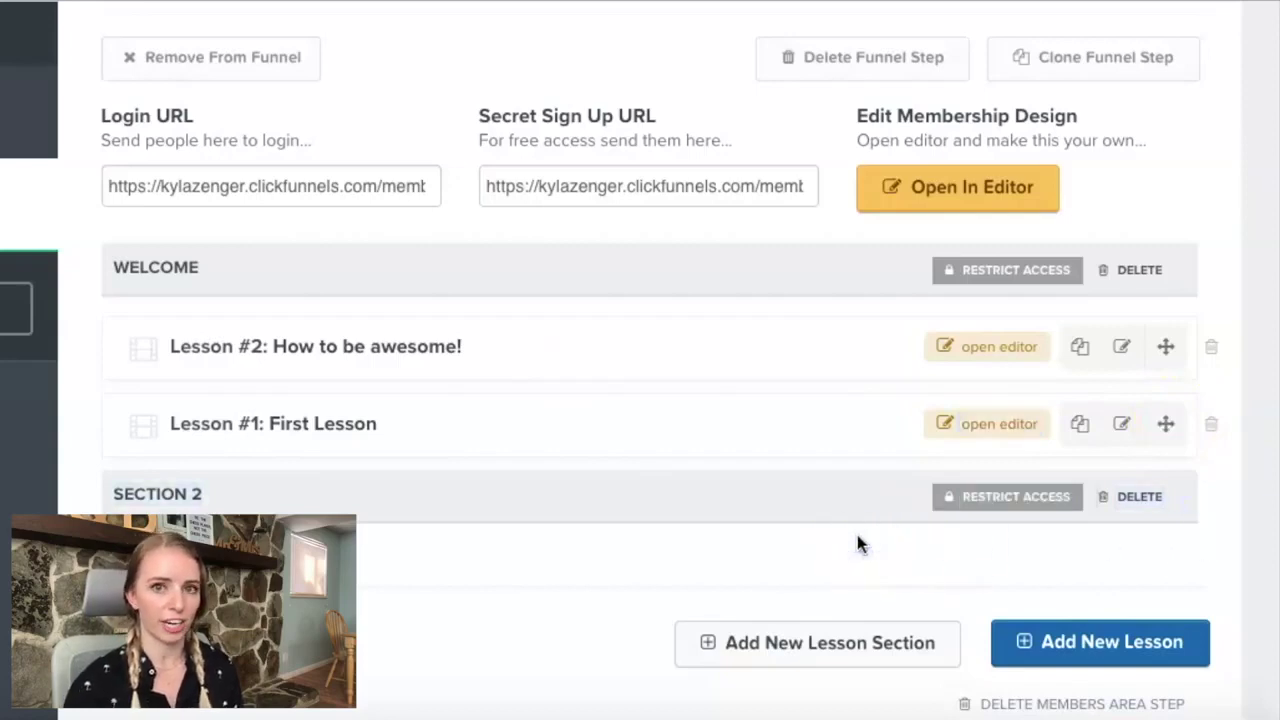
{"action": "left_click", "coordinate": [1121, 430]}
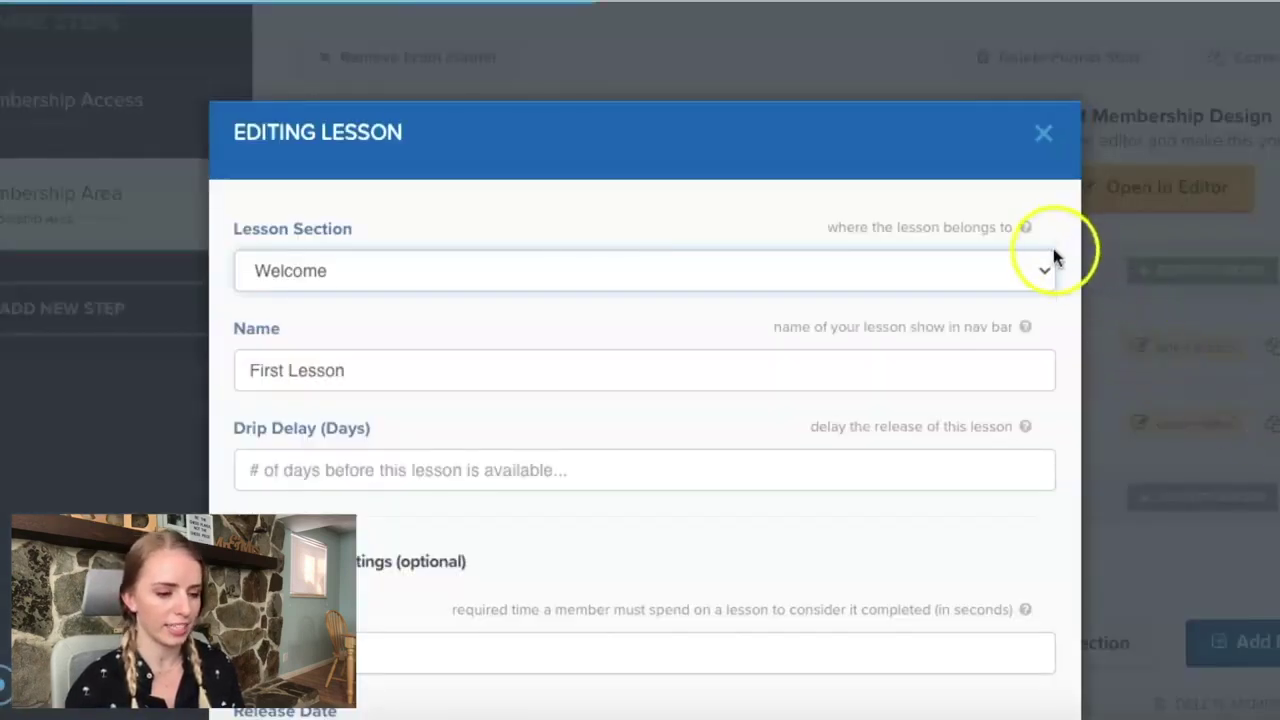
{"action": "left_click", "coordinate": [1053, 257]}
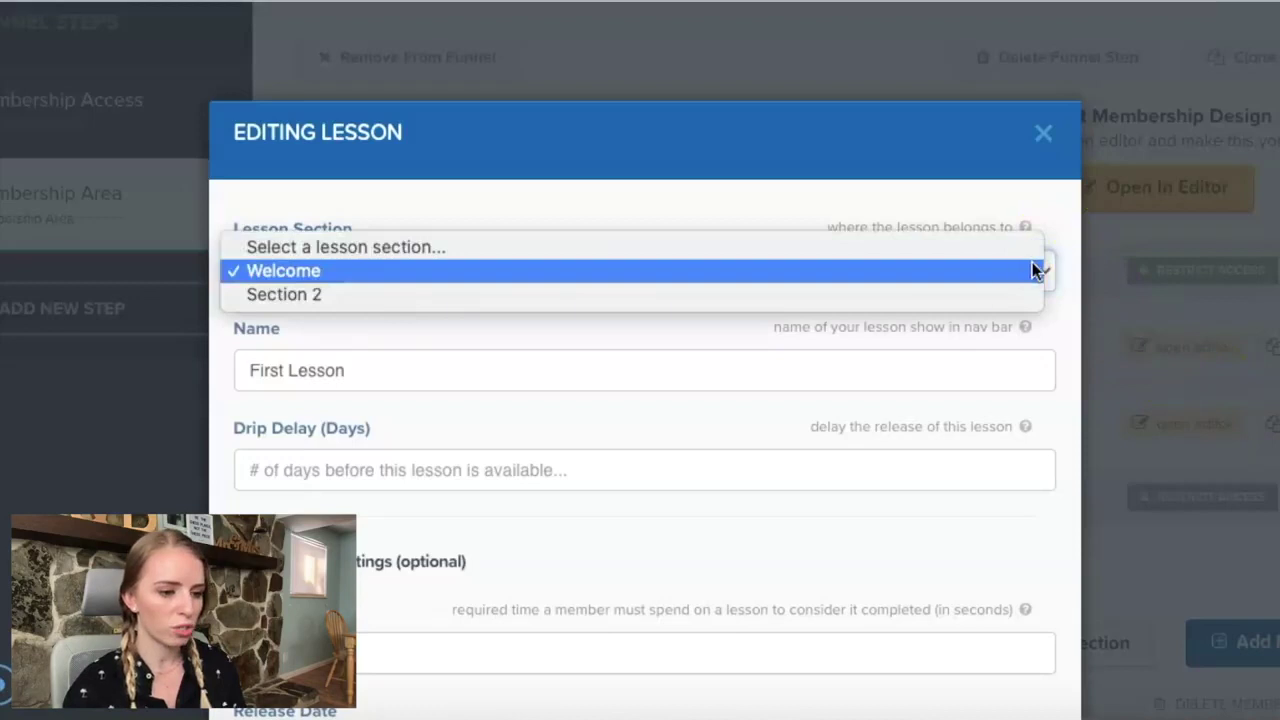
{"action": "left_click", "coordinate": [955, 305]}
{"action": "scroll", "coordinate": [955, 305], "scroll_direction": "down", "scroll_amount": 3}
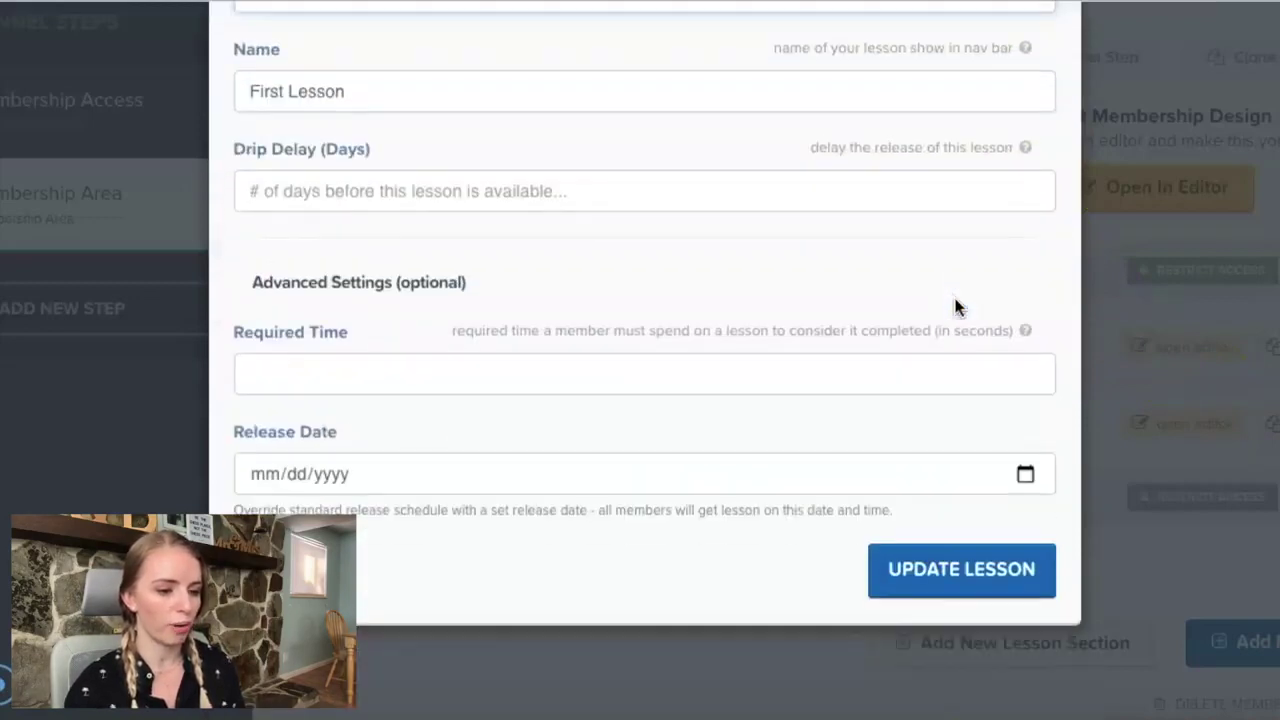
{"action": "left_click", "coordinate": [942, 575]}
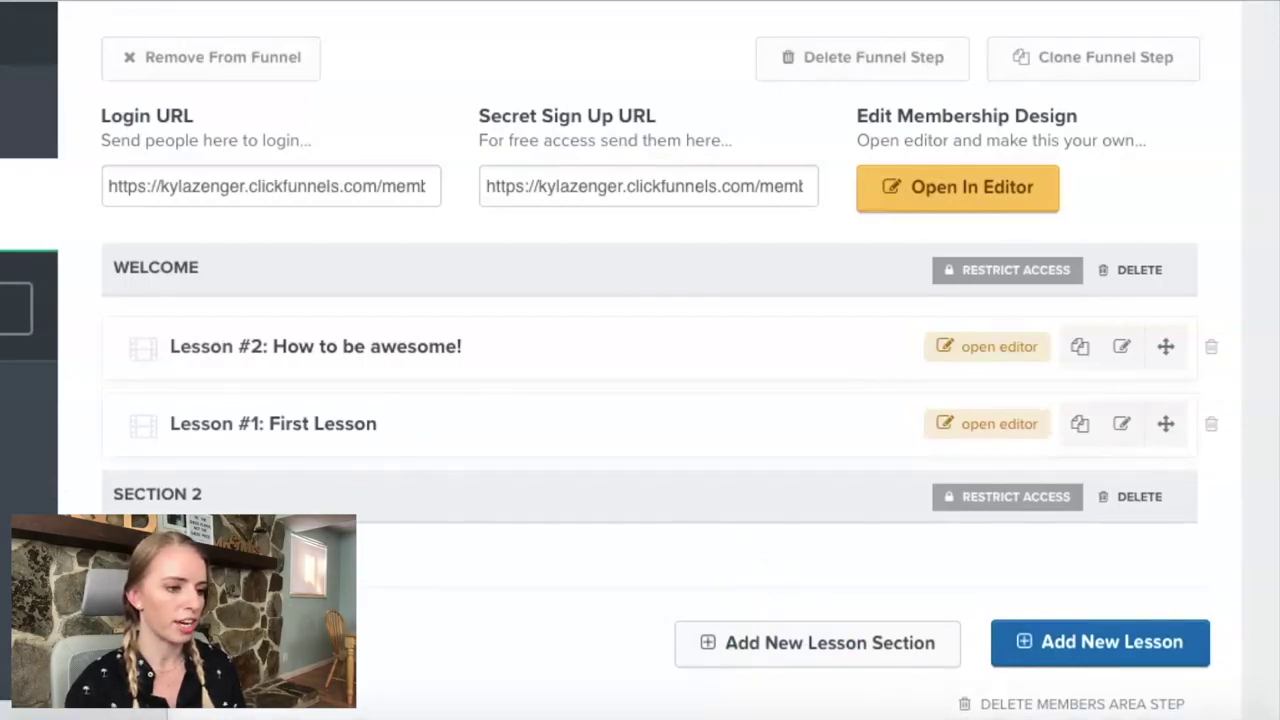
Check how the lessons are arranged under the Welcome section and Section 2
{"action": "left_click", "coordinate": [618, 490]}
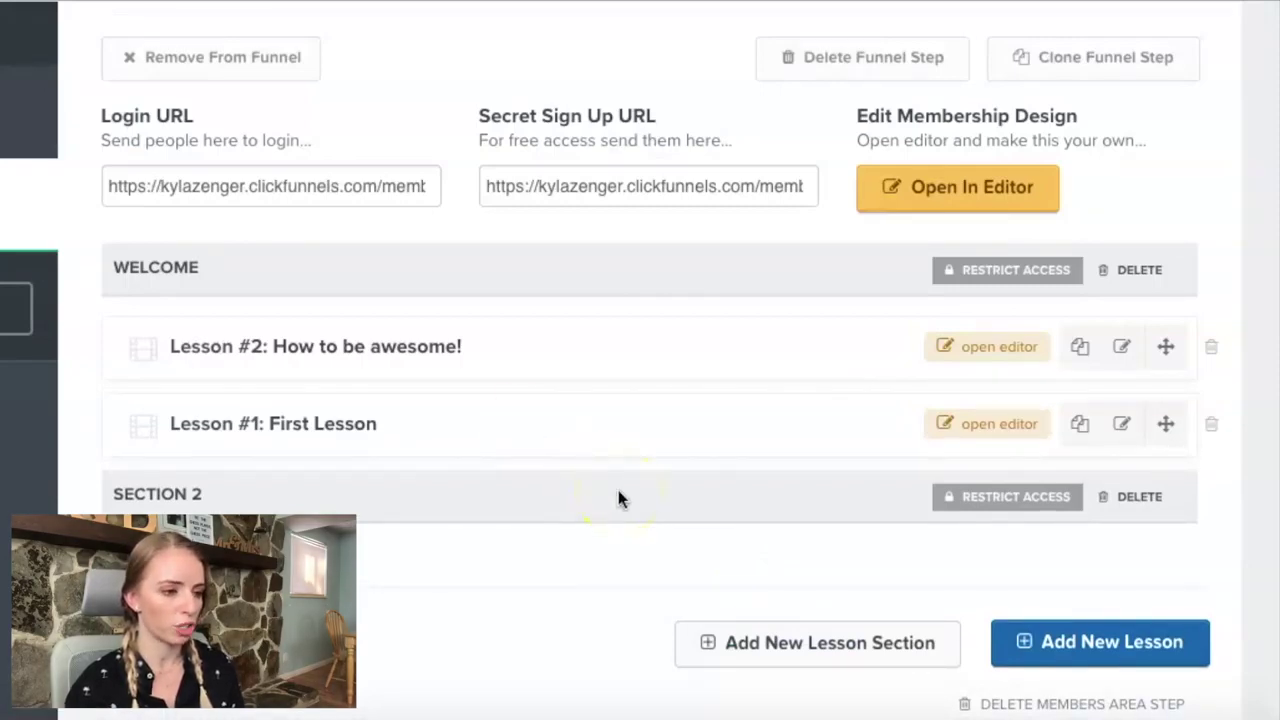
{"action": "scroll", "coordinate": [618, 495], "scroll_direction": "up", "scroll_amount": 3}
{"action": "left_click", "coordinate": [618, 490]}
{"action": "scroll", "coordinate": [618, 490], "scroll_direction": "down", "scroll_amount": 3}
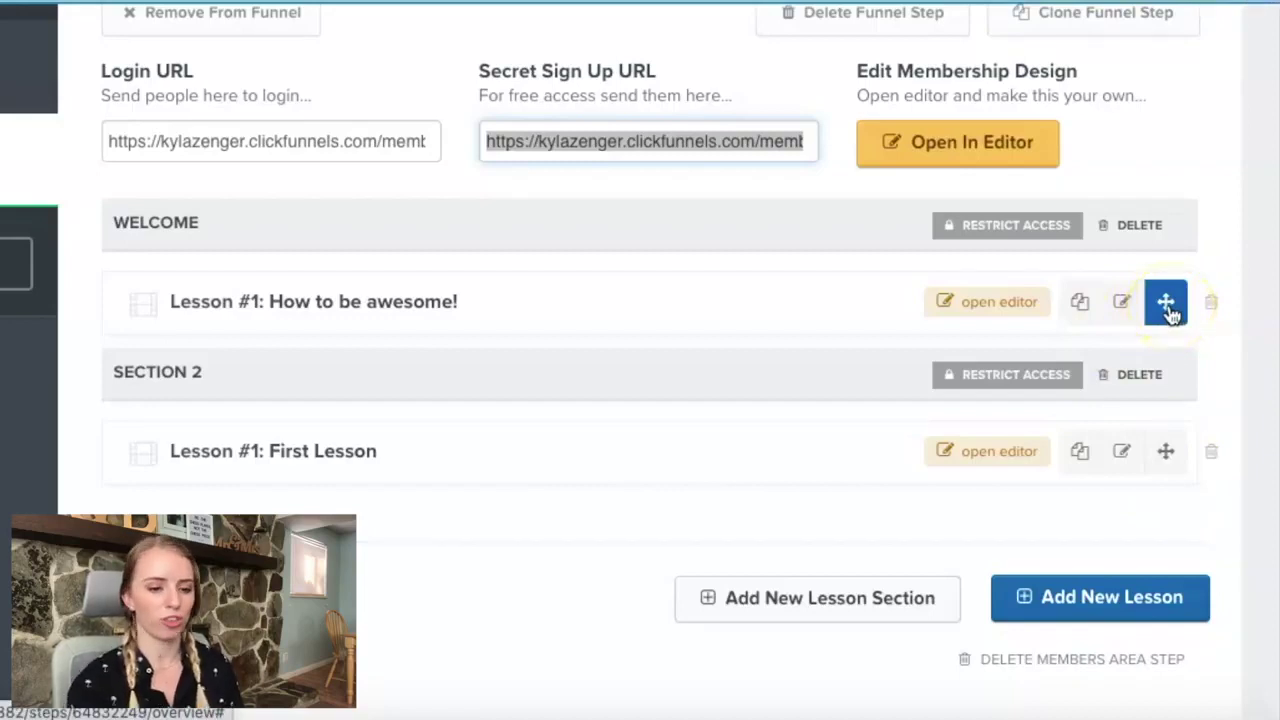
{"action": "scroll", "coordinate": [348, 438], "scroll_direction": "up", "scroll_amount": 1}
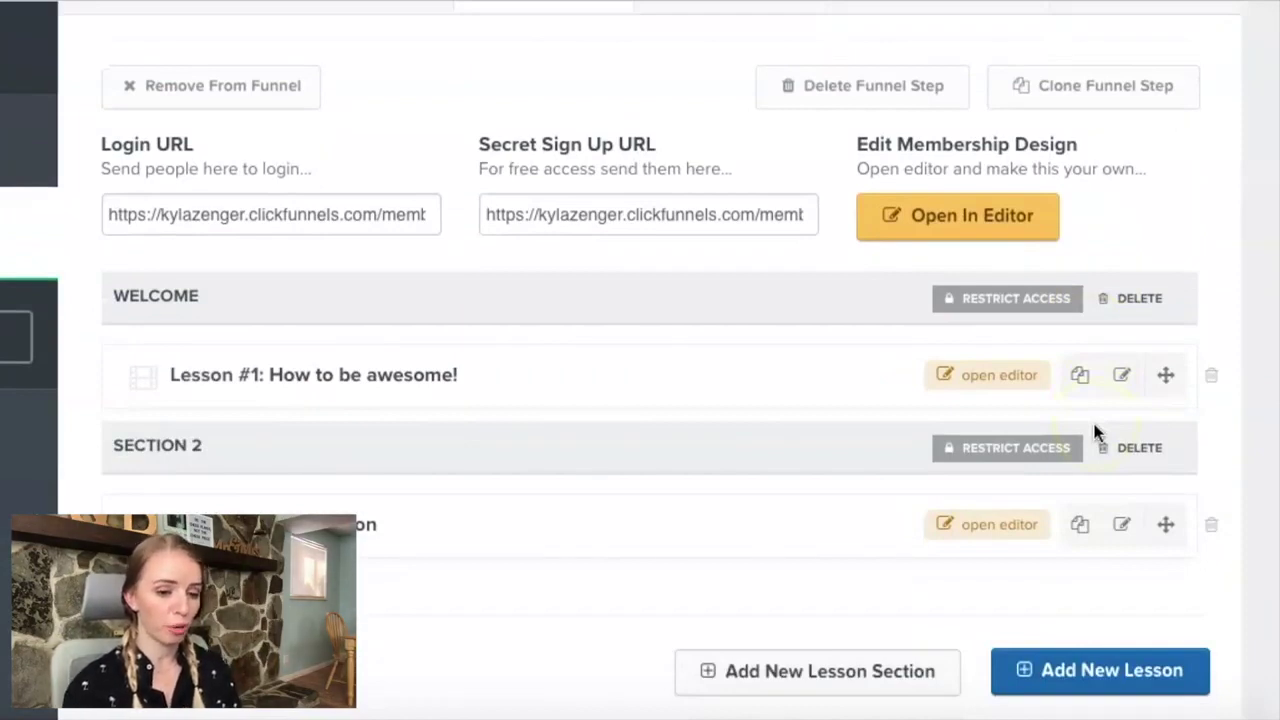
{"action": "scroll", "coordinate": [1095, 432], "scroll_direction": "down", "scroll_amount": 1}
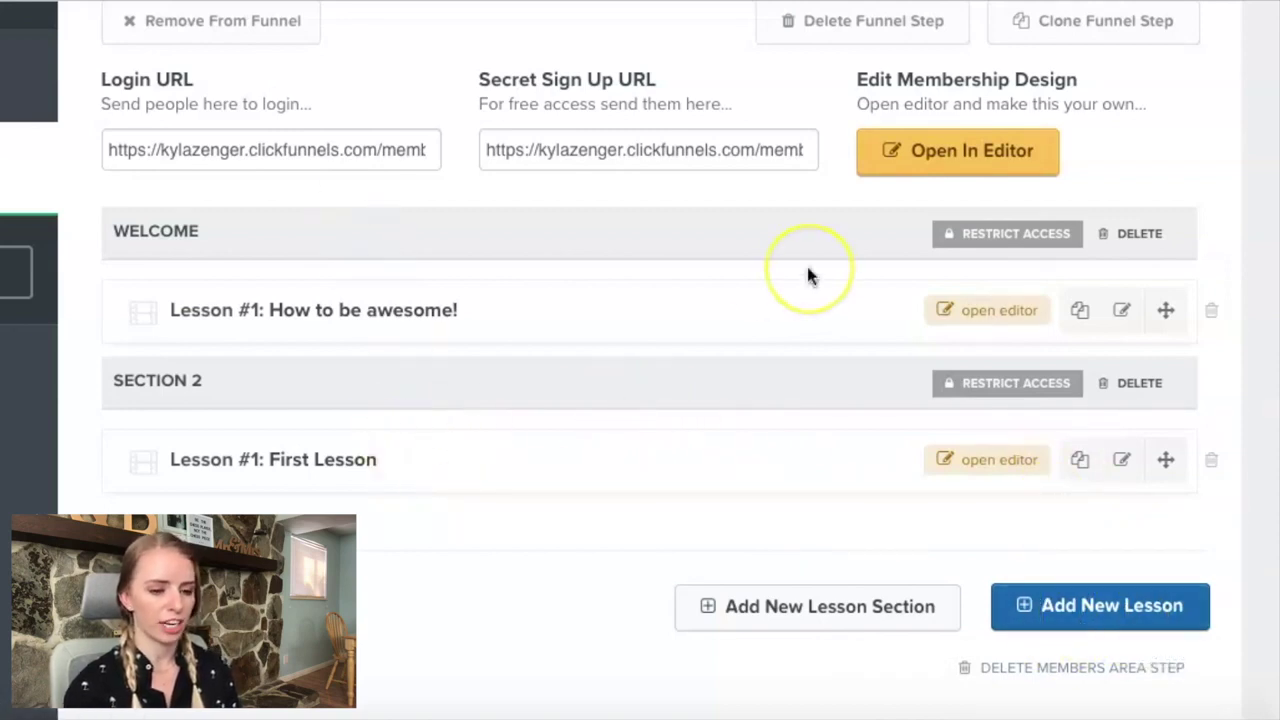
{"action": "scroll", "coordinate": [806, 276], "scroll_direction": "up", "scroll_amount": 1}
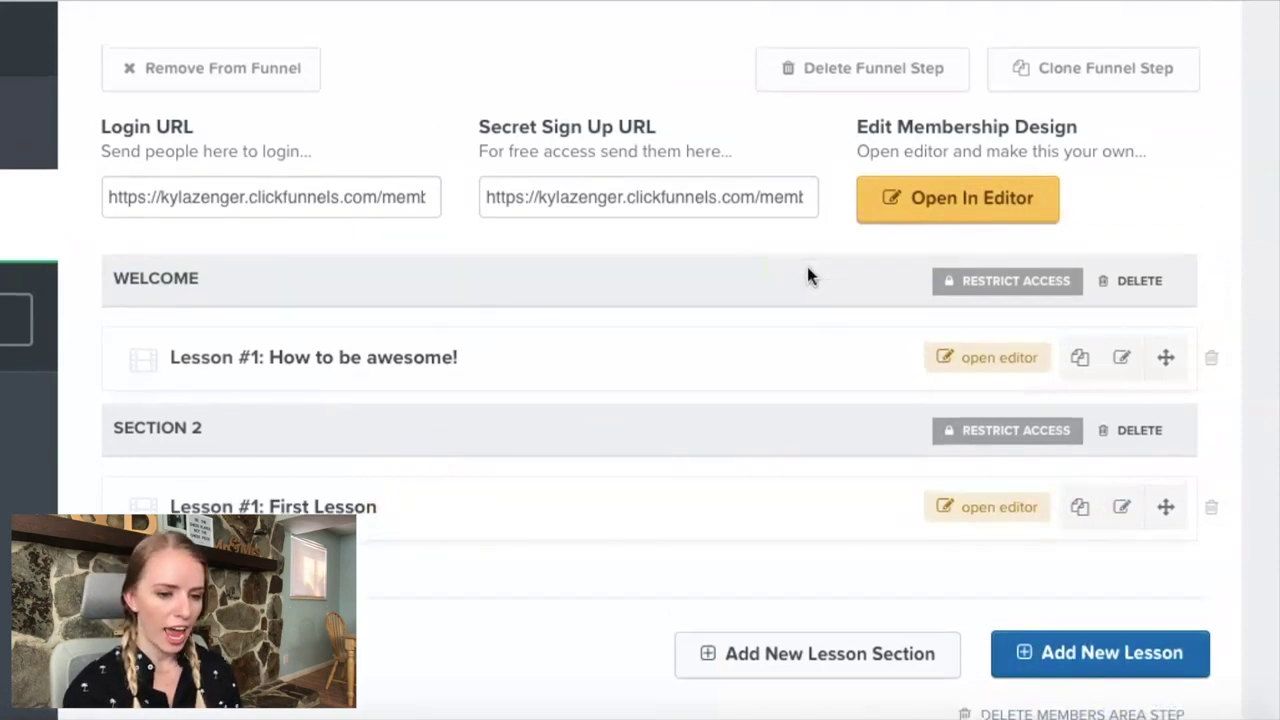
Review the Welcome section's product and tag access requirements and update the lesson section with none set
{"action": "left_click", "coordinate": [1003, 296]}
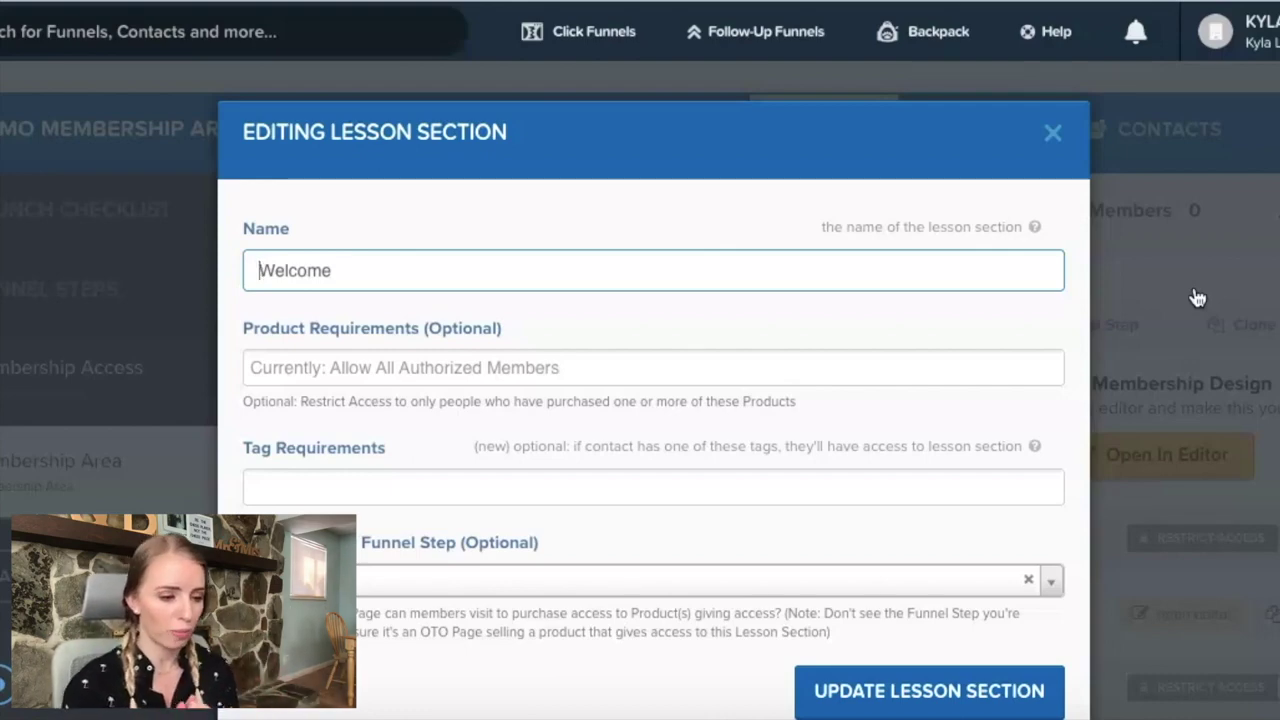
{"action": "scroll", "coordinate": [648, 334], "scroll_direction": "down", "scroll_amount": 1}
{"action": "left_click", "coordinate": [486, 290]}
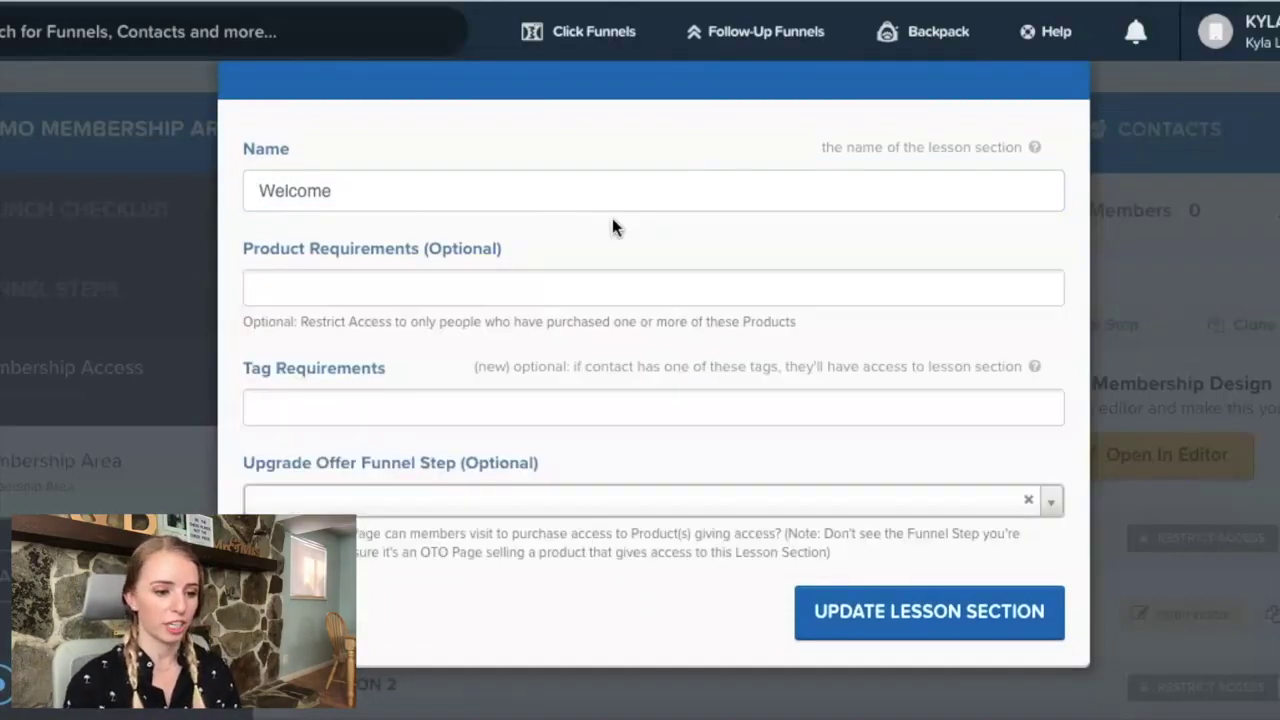
{"action": "left_click", "coordinate": [940, 613]}
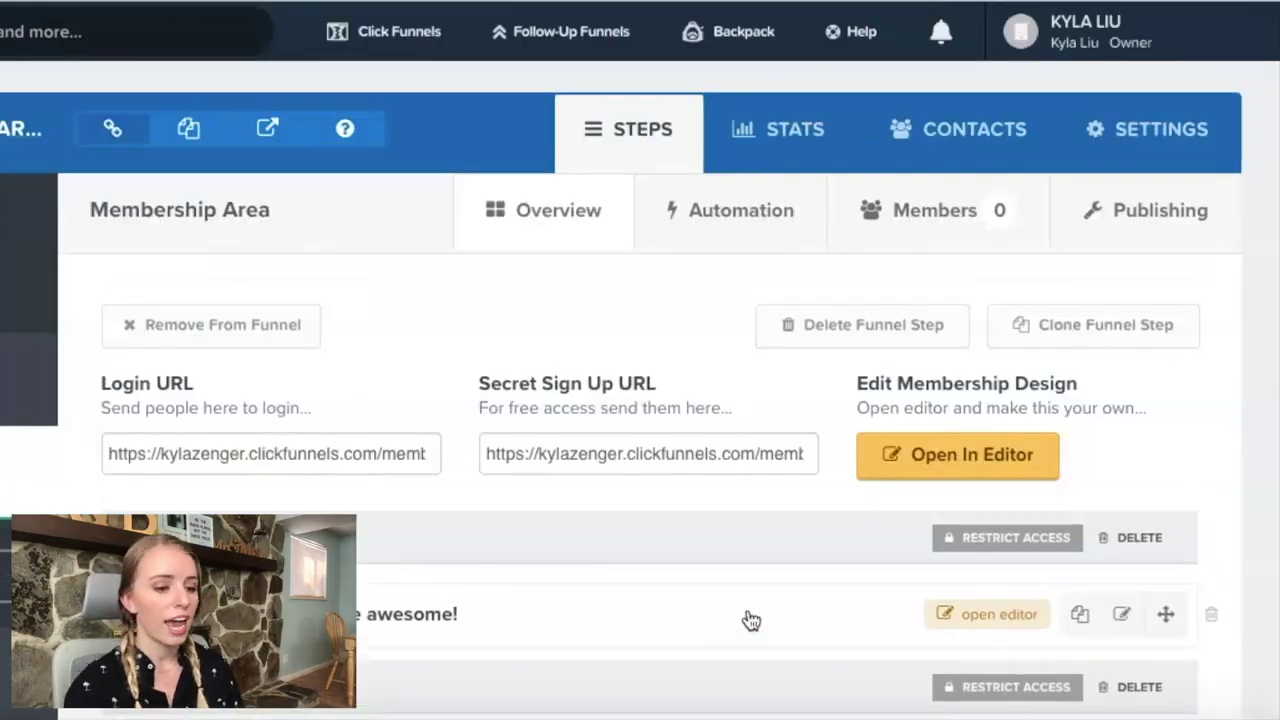
{"action": "scroll", "coordinate": [751, 621], "scroll_direction": "down", "scroll_amount": 2}
{"action": "scroll", "coordinate": [751, 621], "scroll_direction": "down", "scroll_amount": 1}
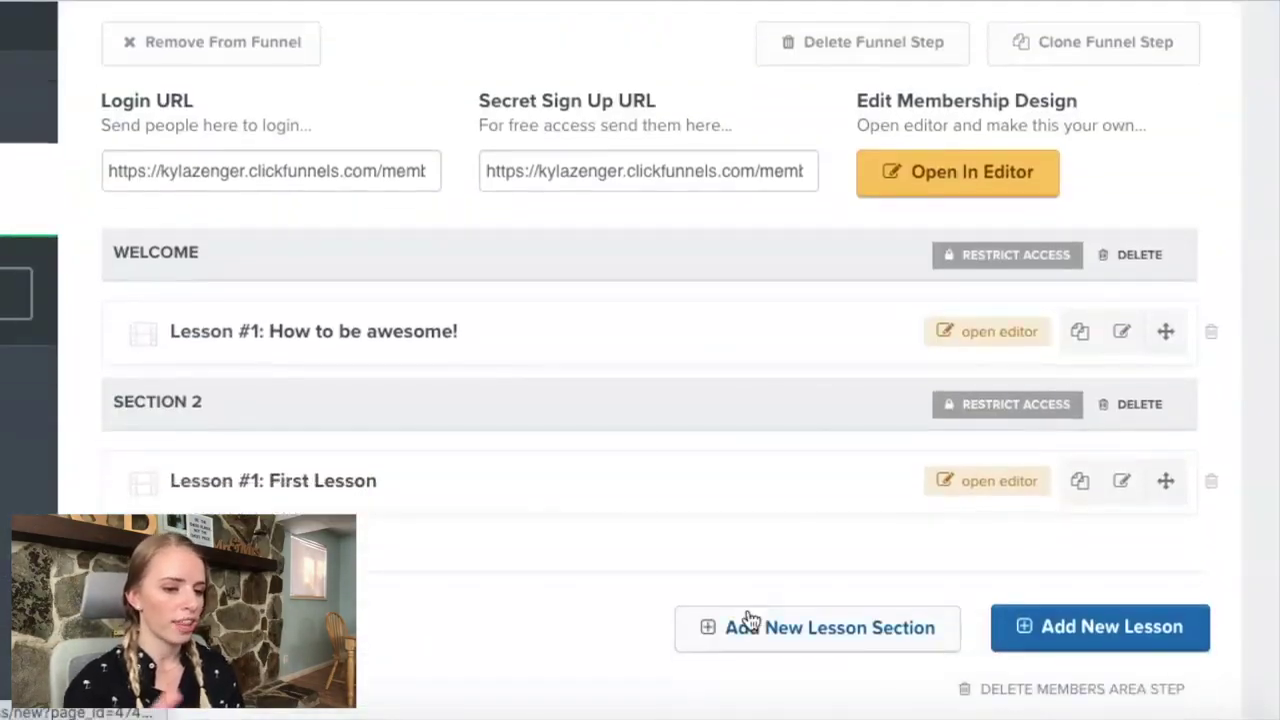
Inspect the Membership Area's Login URL and Secret Sign Up URL along with the Membership Access page's URL
{"action": "scroll", "coordinate": [751, 621], "scroll_direction": "up", "scroll_amount": 1}
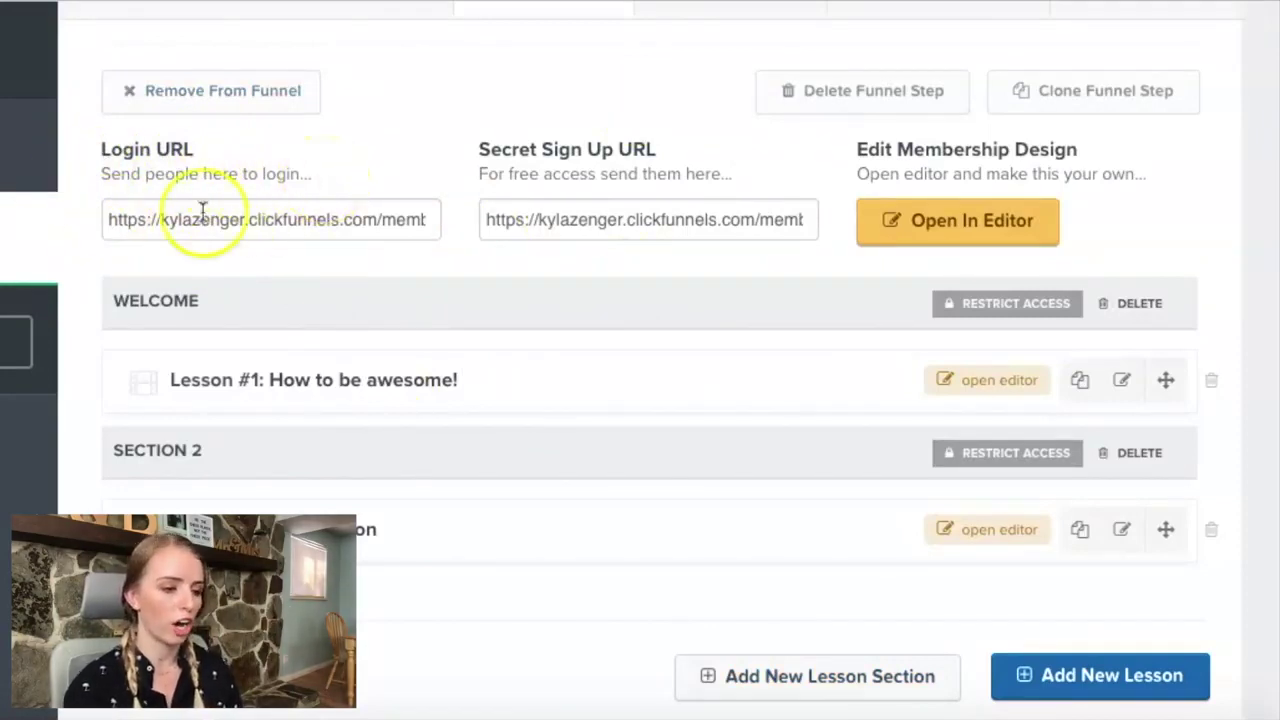
{"action": "left_click_drag", "start_coordinate": [105, 221], "coordinate": [491, 223]}
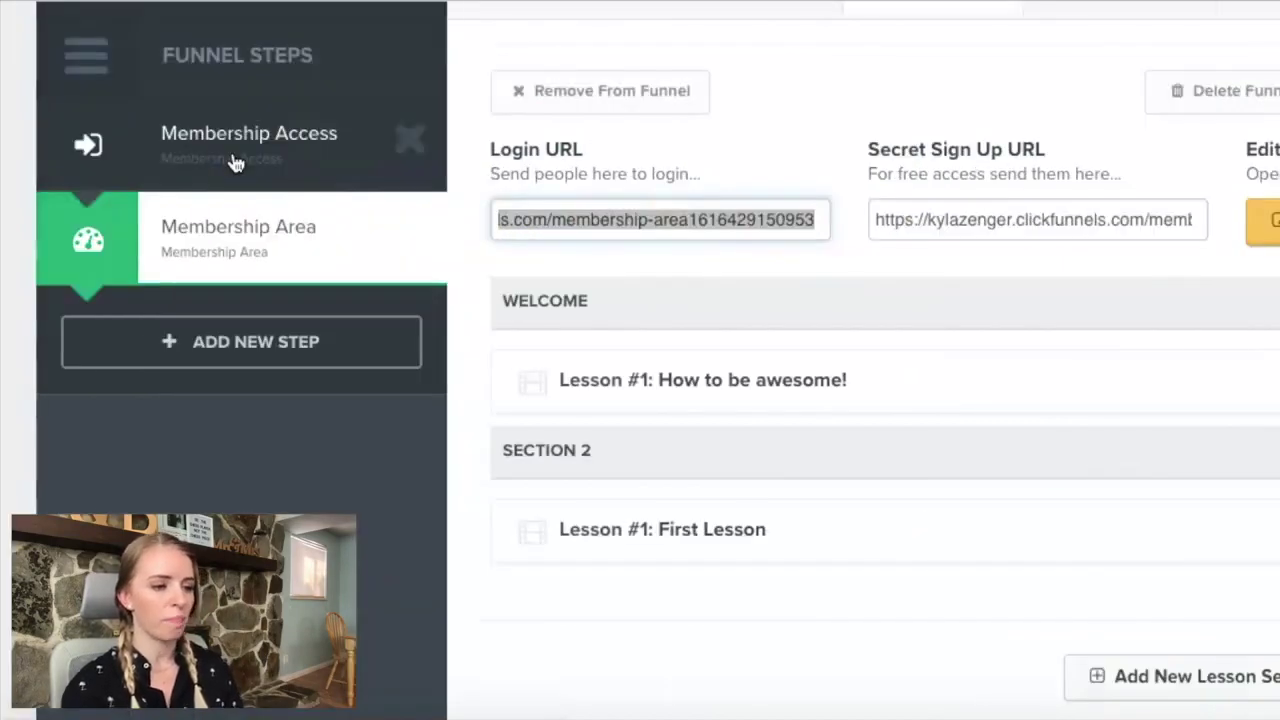
{"action": "left_click", "coordinate": [235, 163]}
{"action": "left_click_drag", "start_coordinate": [1078, 296], "coordinate": [543, 304]}
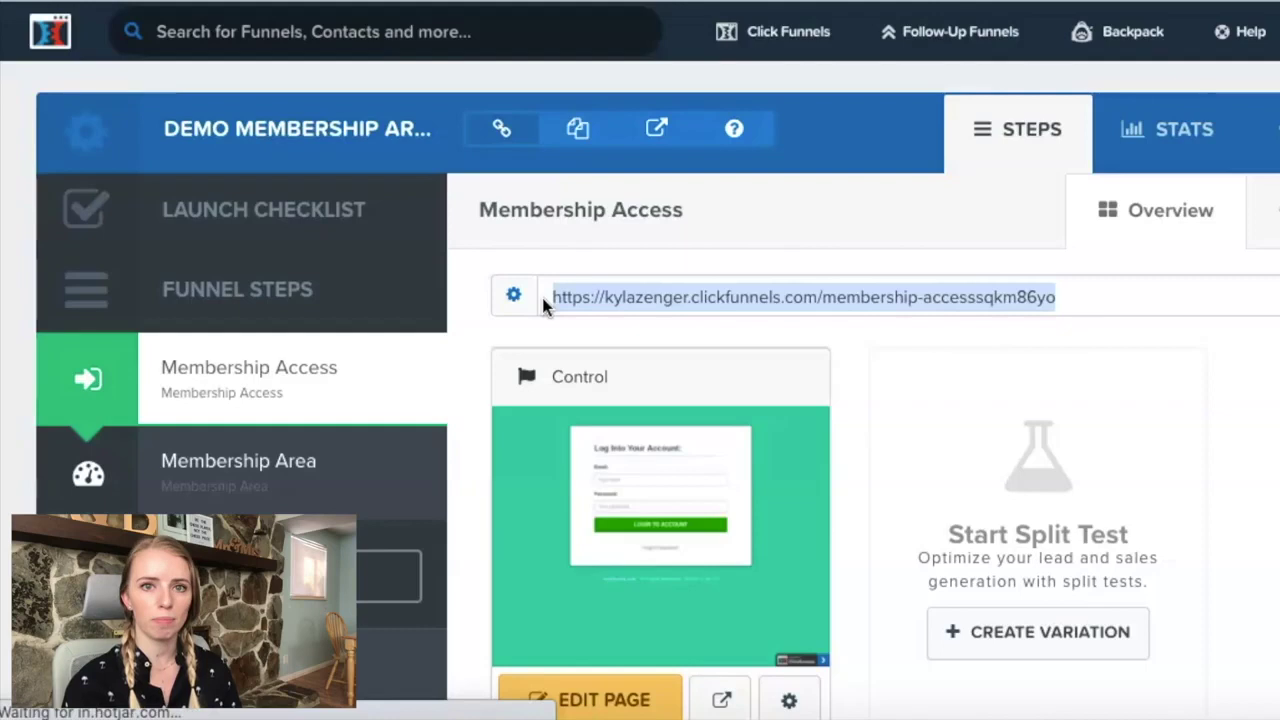
{"action": "mouse_move", "coordinate": [541, 294]}
{"action": "left_mouse_down"}
{"action": "mouse_move", "coordinate": [737, 286]}
{"action": "mouse_move", "coordinate": [1155, 315]}
{"action": "mouse_move", "coordinate": [680, 286]}
{"action": "mouse_move", "coordinate": [855, 263]}
{"action": "mouse_move", "coordinate": [640, 334]}
{"action": "mouse_move", "coordinate": [557, 294]}
{"action": "mouse_move", "coordinate": [334, 386]}
{"action": "mouse_move", "coordinate": [200, 503]}
{"action": "left_mouse_up"}
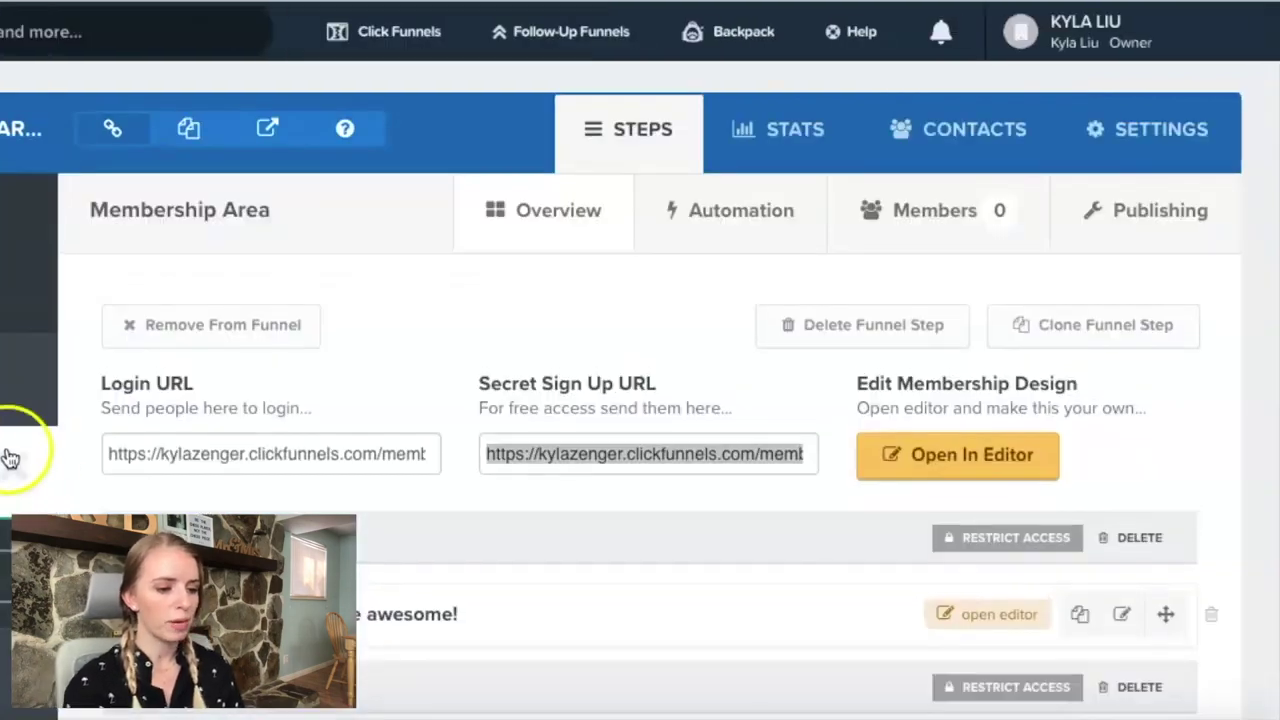
{"action": "left_click", "coordinate": [237, 452]}
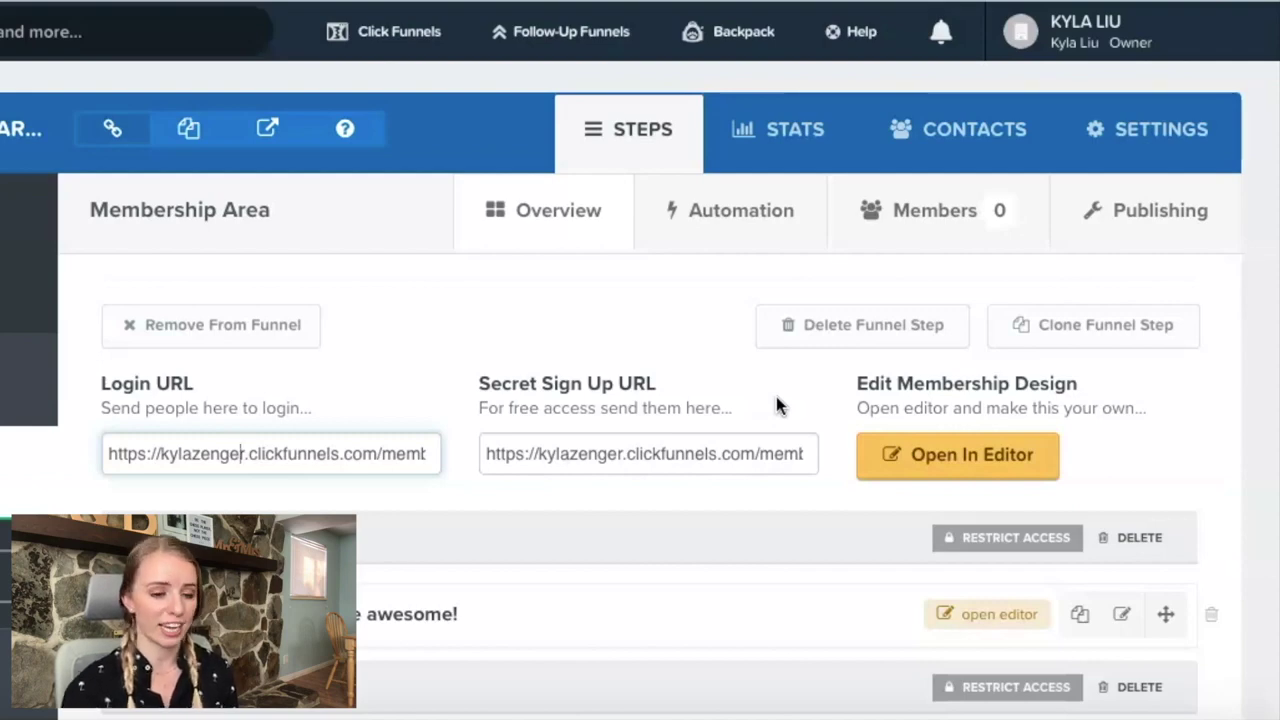
{"action": "left_click_drag", "start_coordinate": [481, 455], "coordinate": [837, 460]}
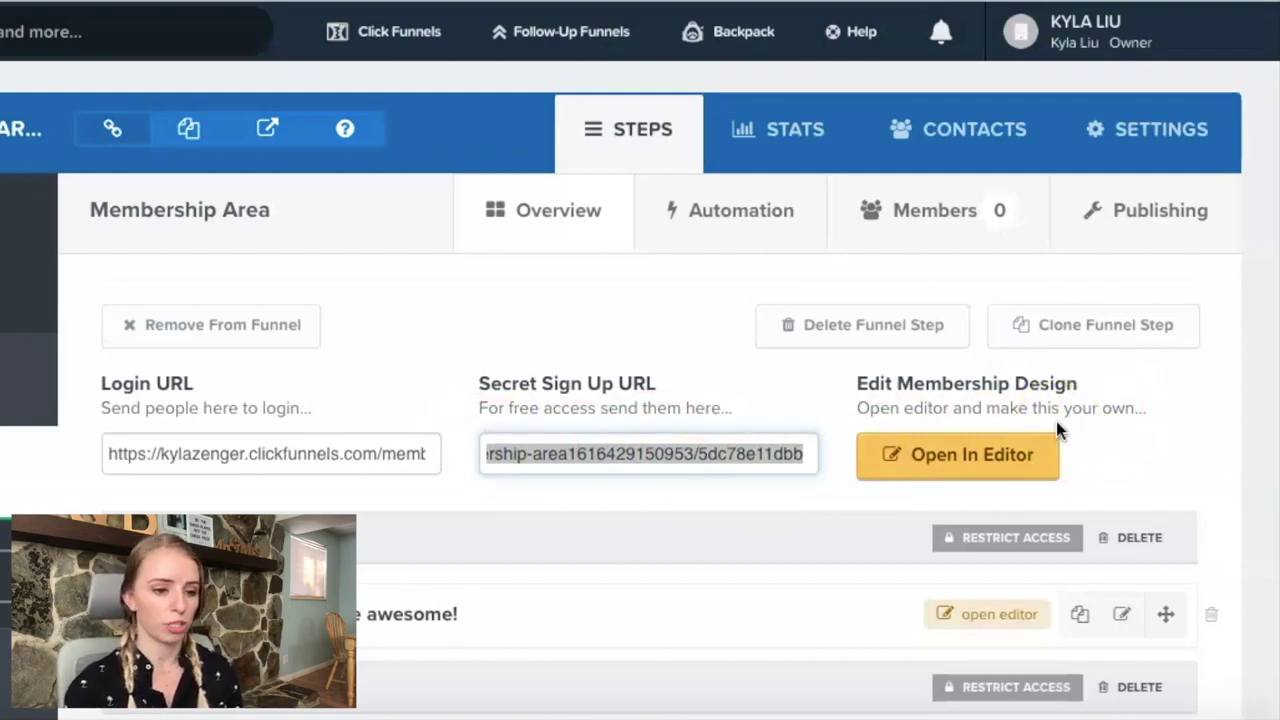
Open the Membership Area's design in the editor and preview the page
{"action": "scroll", "coordinate": [1056, 421], "scroll_direction": "down", "scroll_amount": 2}
{"action": "left_click", "coordinate": [610, 366]}
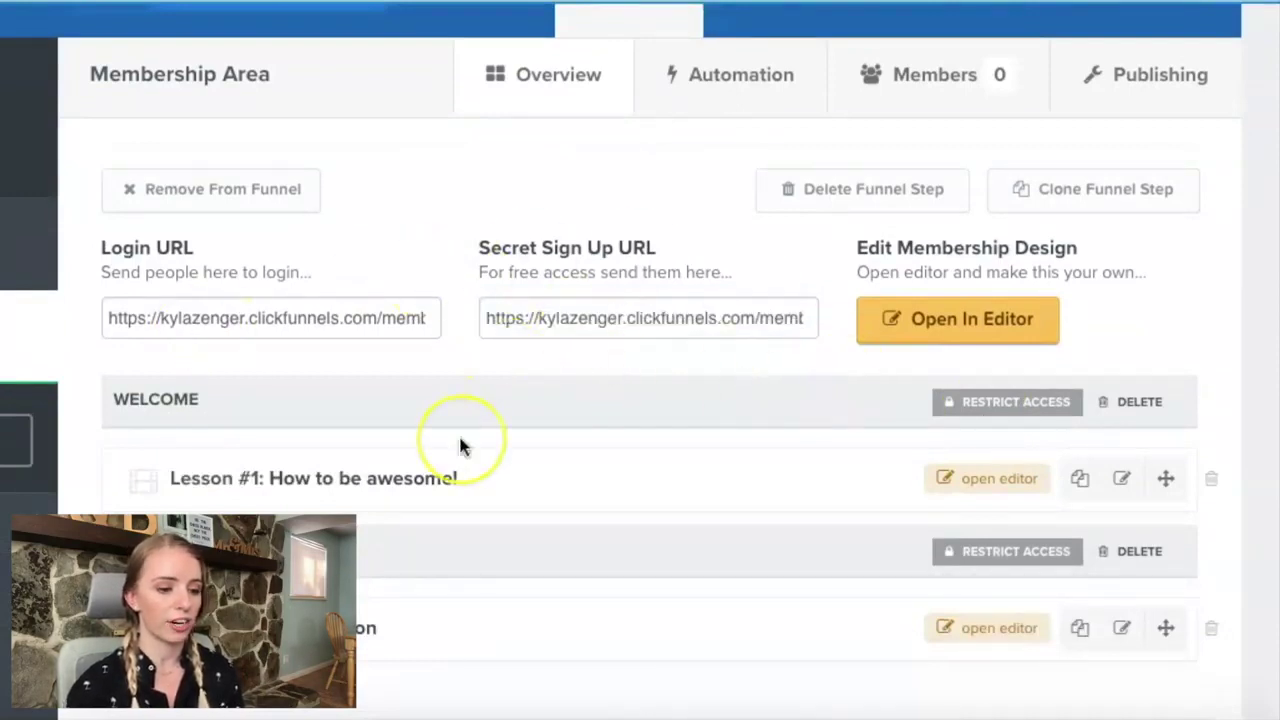
{"action": "scroll", "coordinate": [458, 440], "scroll_direction": "down", "scroll_amount": 1}
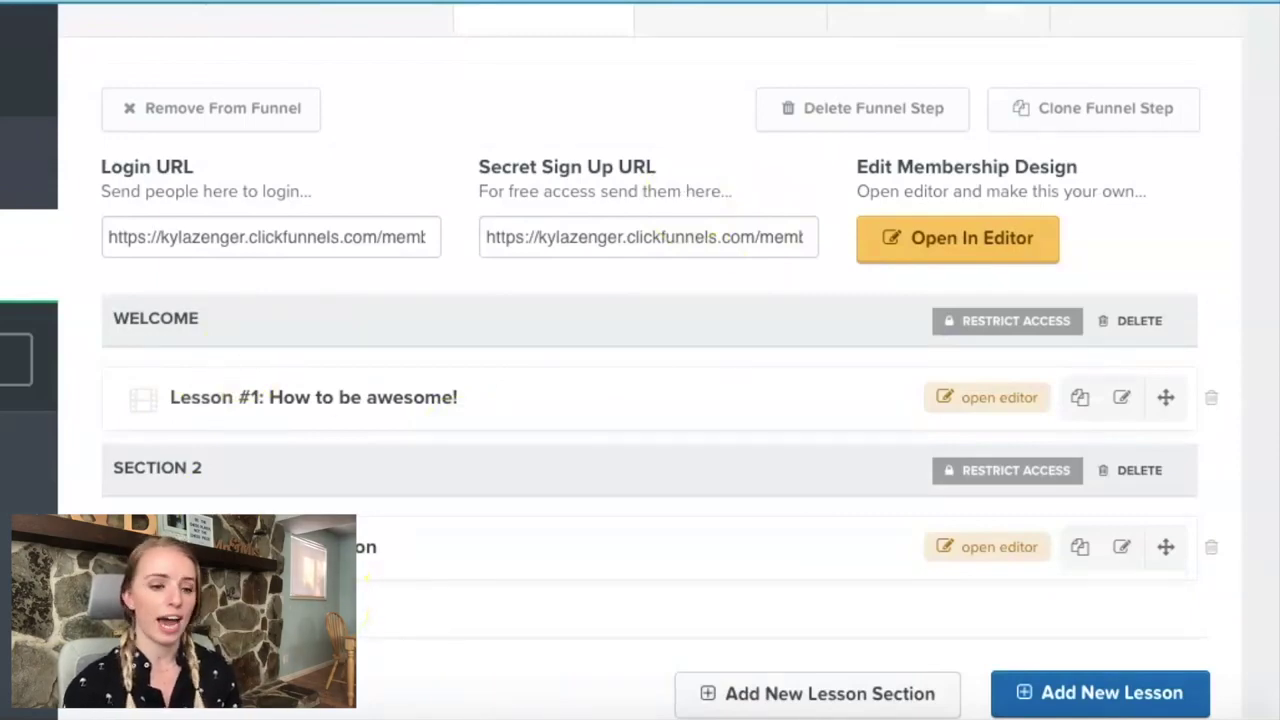
{"action": "scroll", "coordinate": [590, 420], "scroll_direction": "up", "scroll_amount": 1}
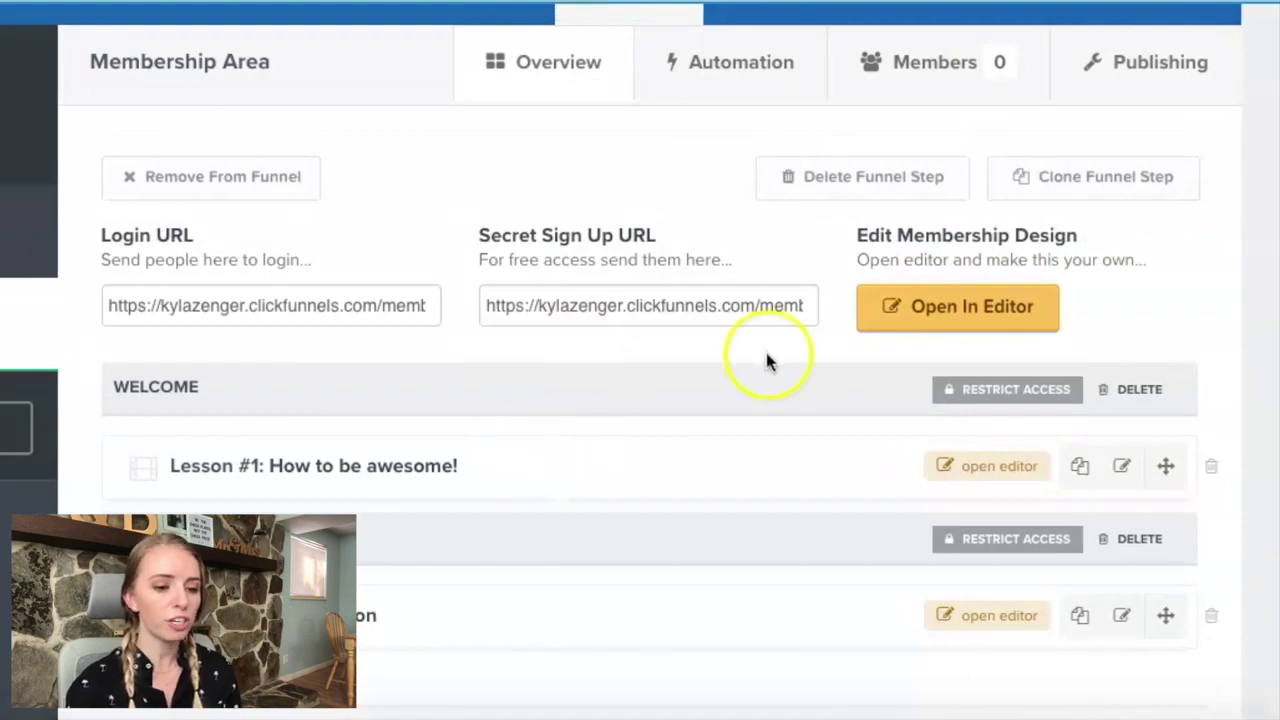
{"action": "left_click", "coordinate": [993, 336]}
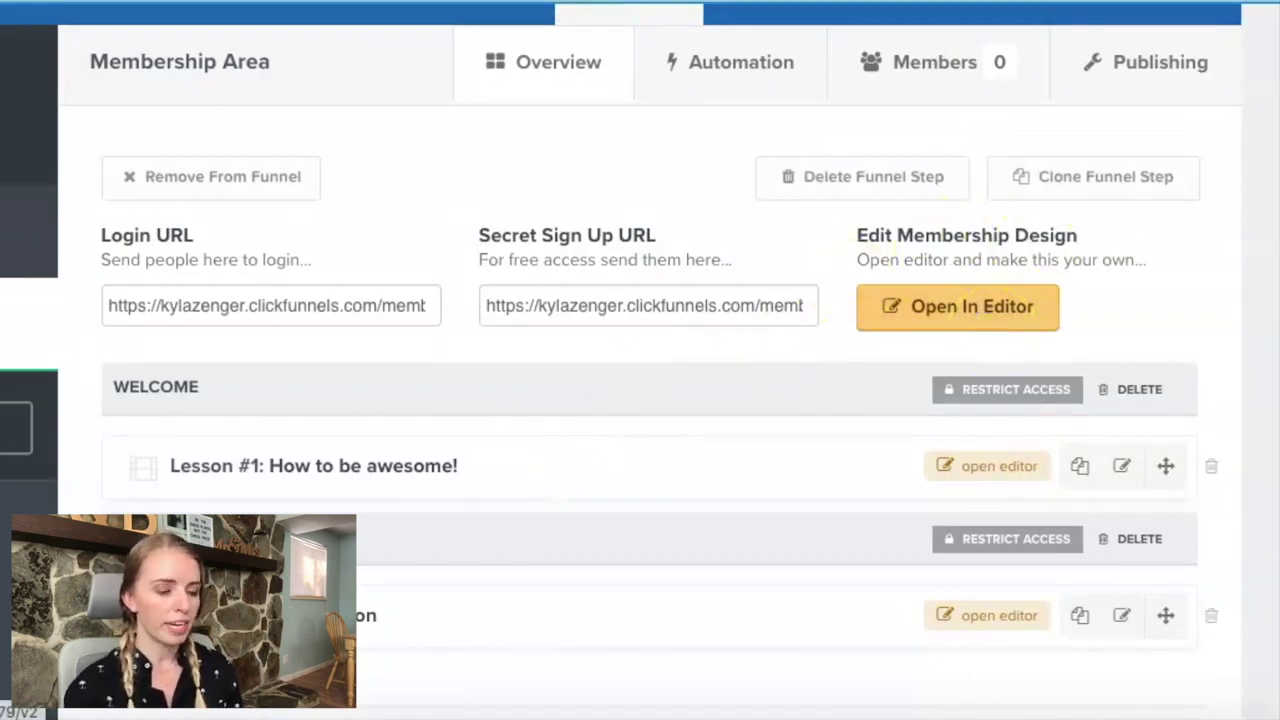
{"action": "left_click", "coordinate": [598, 480]}
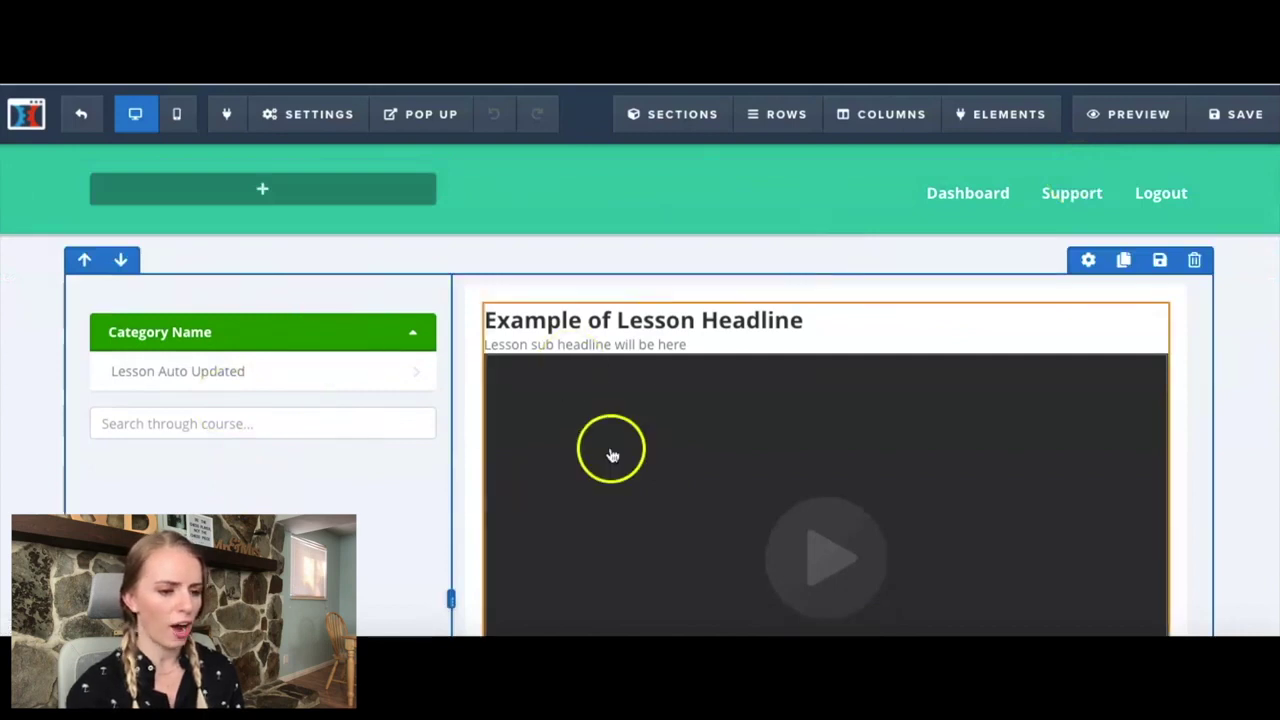
{"action": "left_click", "coordinate": [1103, 128]}
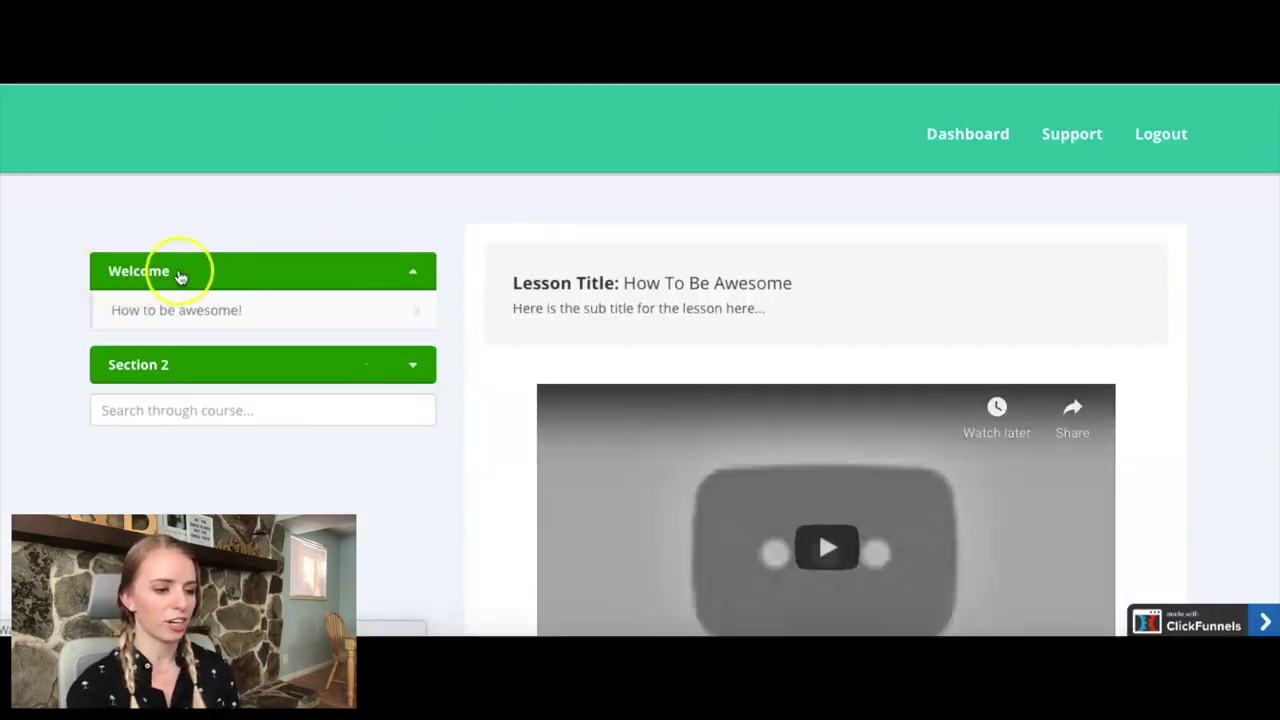
Check the preview's lesson navigation by viewing How to be awesome! under Welcome and First Lesson under Section 2
{"action": "left_click", "coordinate": [160, 310]}
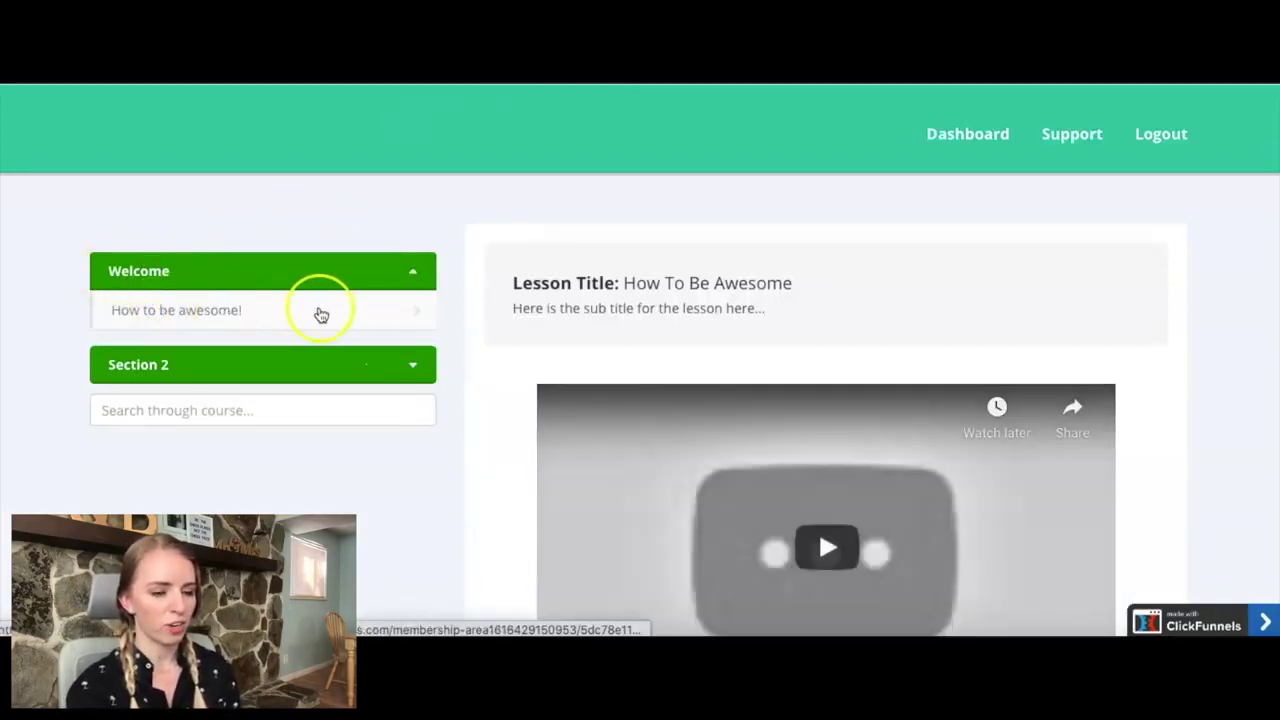
{"action": "scroll", "coordinate": [321, 315], "scroll_direction": "down", "scroll_amount": 1}
{"action": "left_click", "coordinate": [300, 323]}
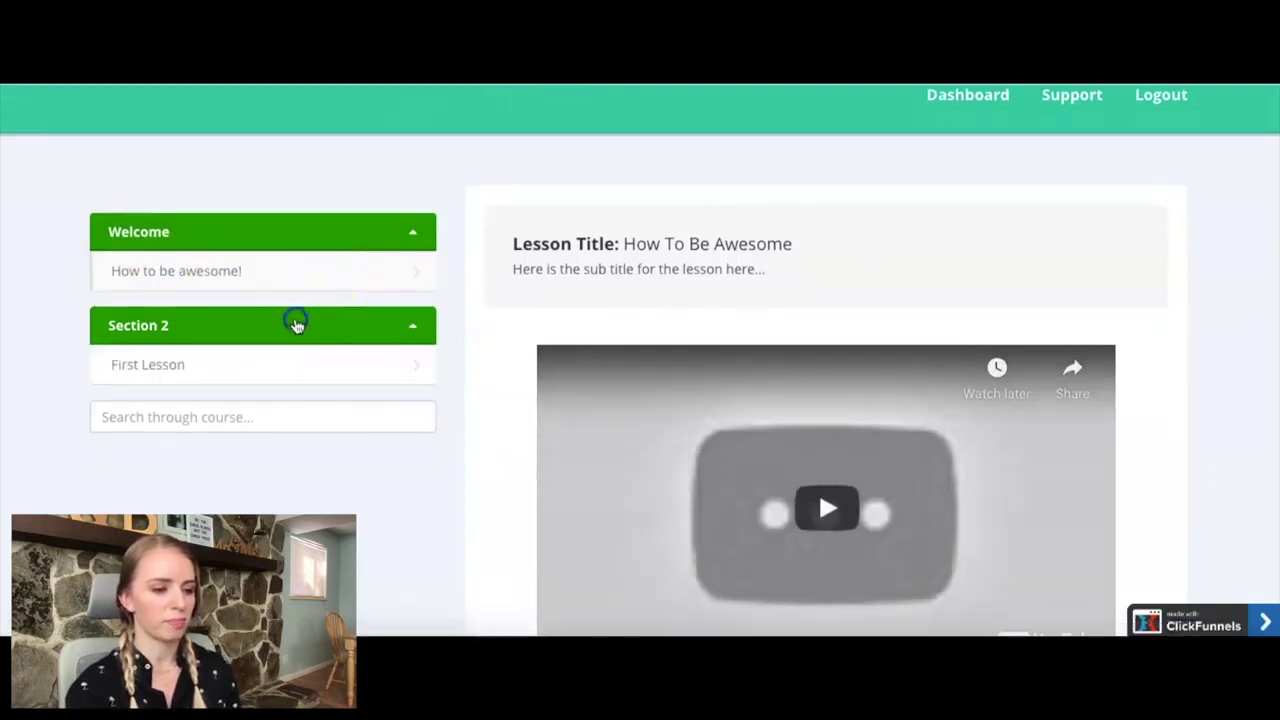
{"action": "left_click", "coordinate": [249, 366]}
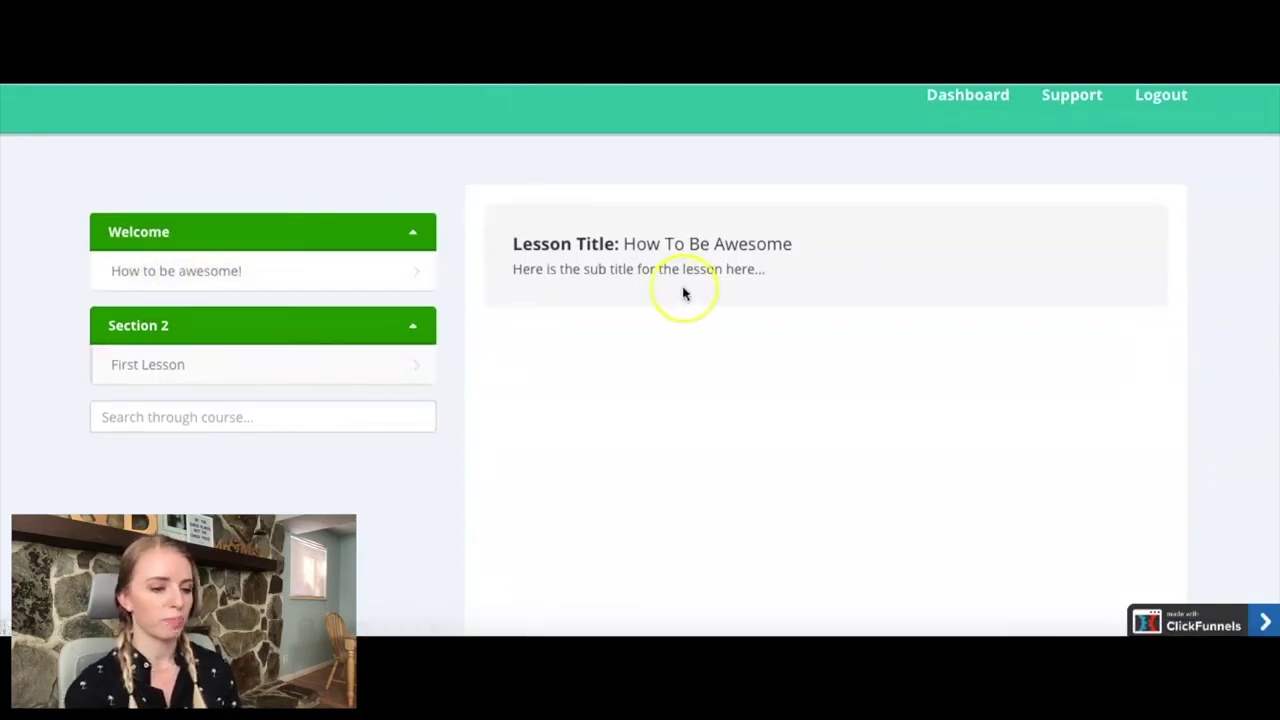
{"action": "scroll", "coordinate": [685, 291], "scroll_direction": "up", "scroll_amount": 1}
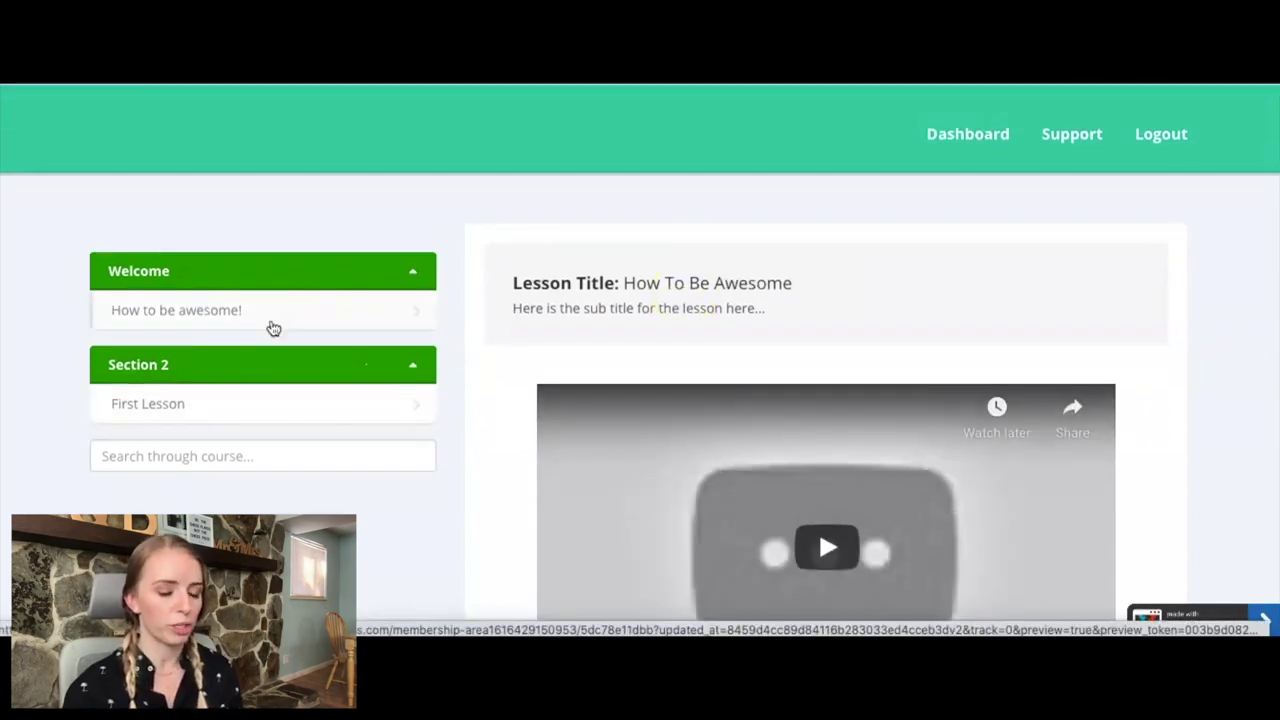
Try the Dashboard and Support links in the membership area preview's header
{"action": "left_click", "coordinate": [962, 136]}
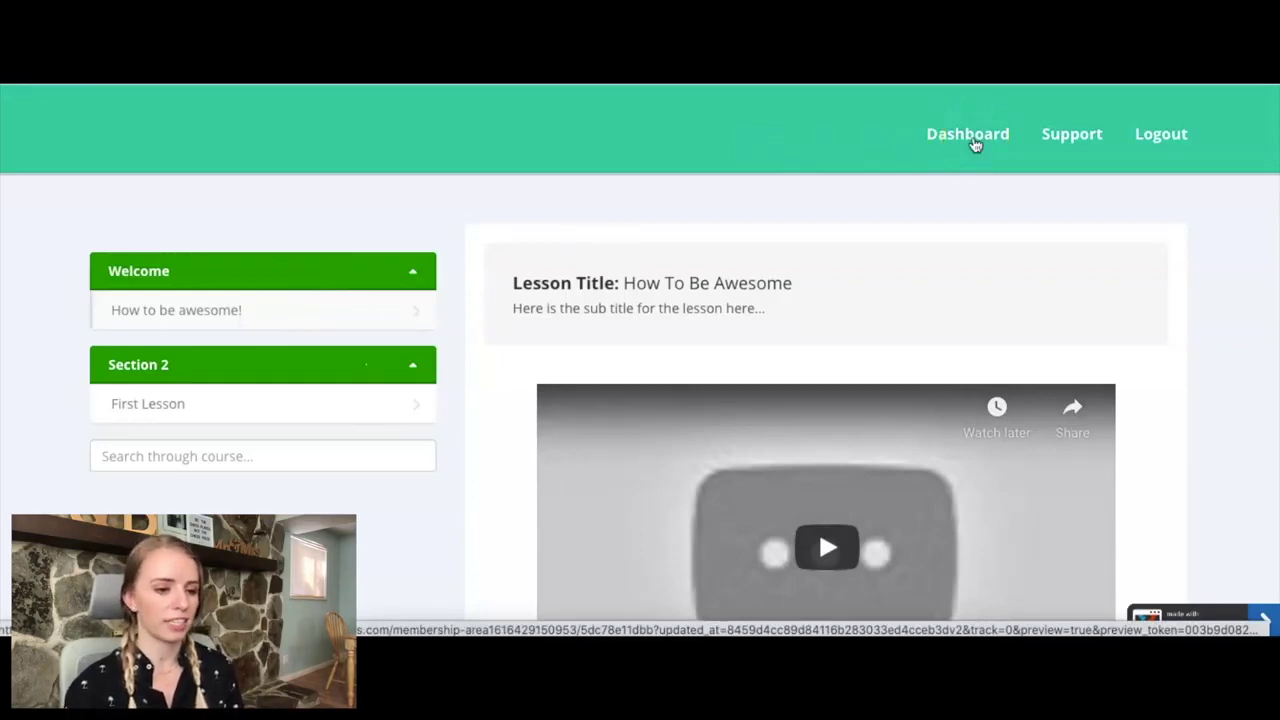
{"action": "left_click", "coordinate": [970, 136]}
{"action": "left_click", "coordinate": [1069, 140]}
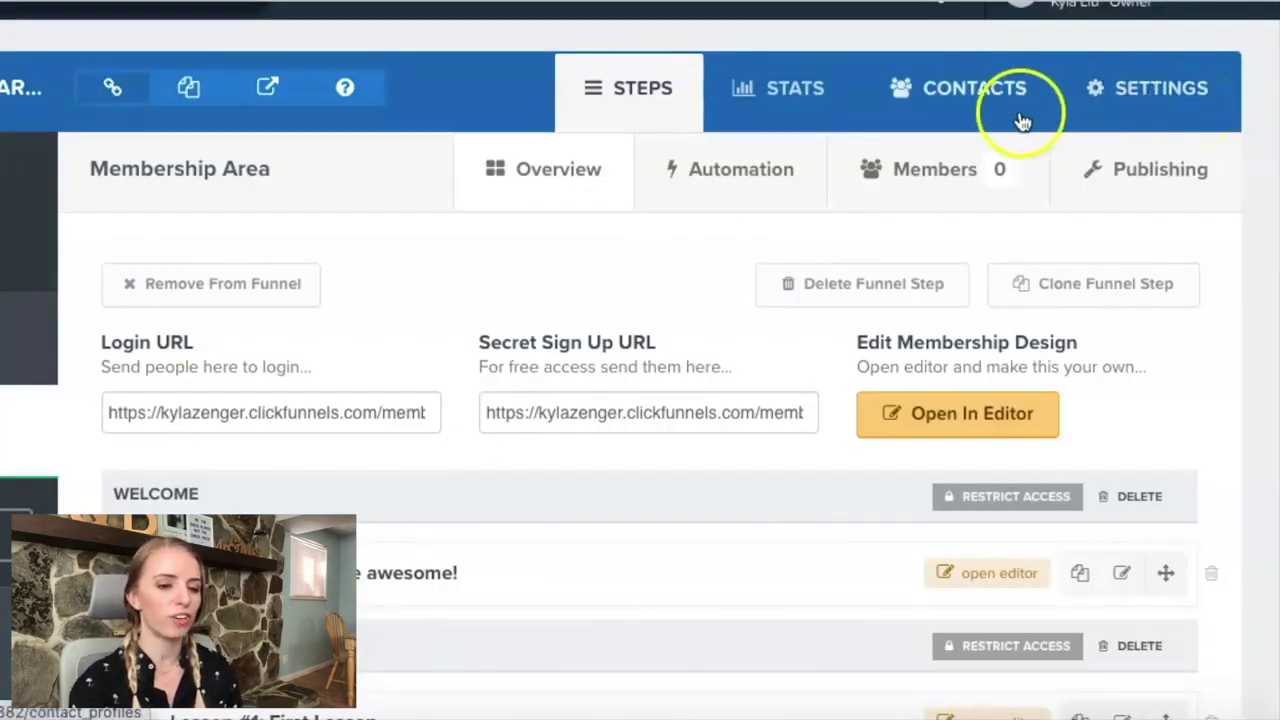
Review the Membership Area's members list, publishing settings and automation settings
{"action": "left_click", "coordinate": [935, 172]}
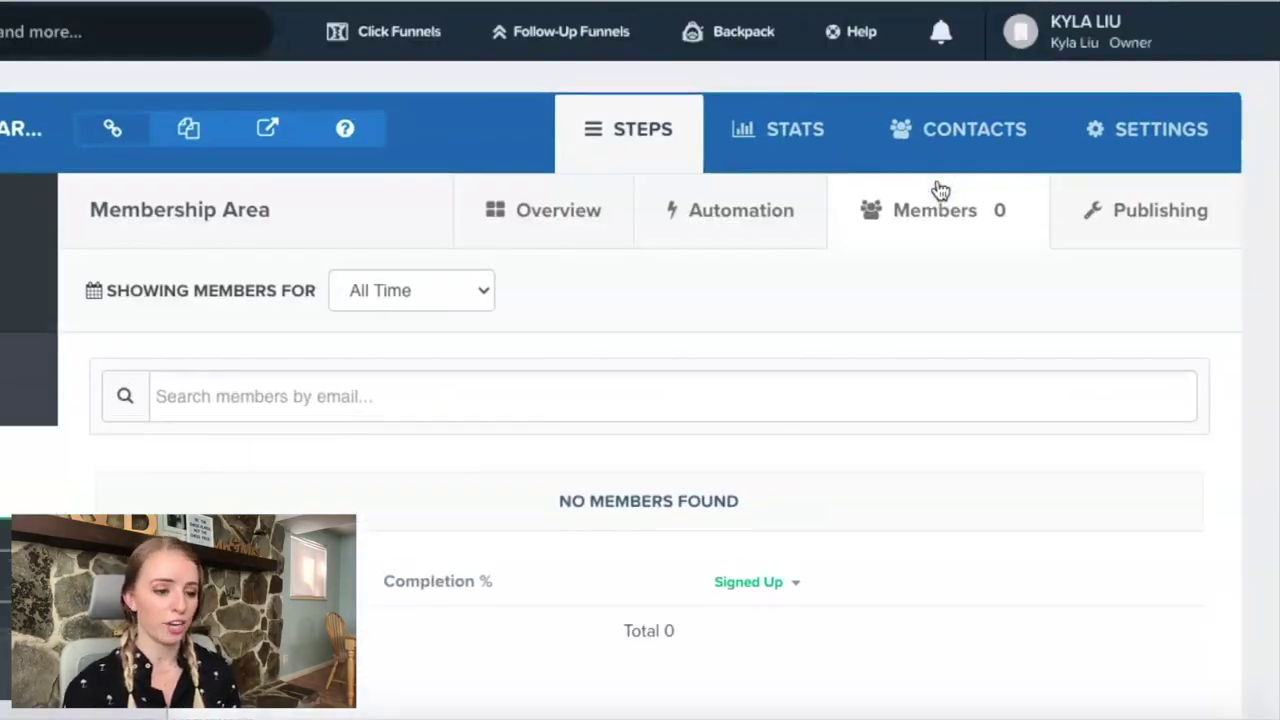
{"action": "scroll", "coordinate": [586, 462], "scroll_direction": "down", "scroll_amount": 2}
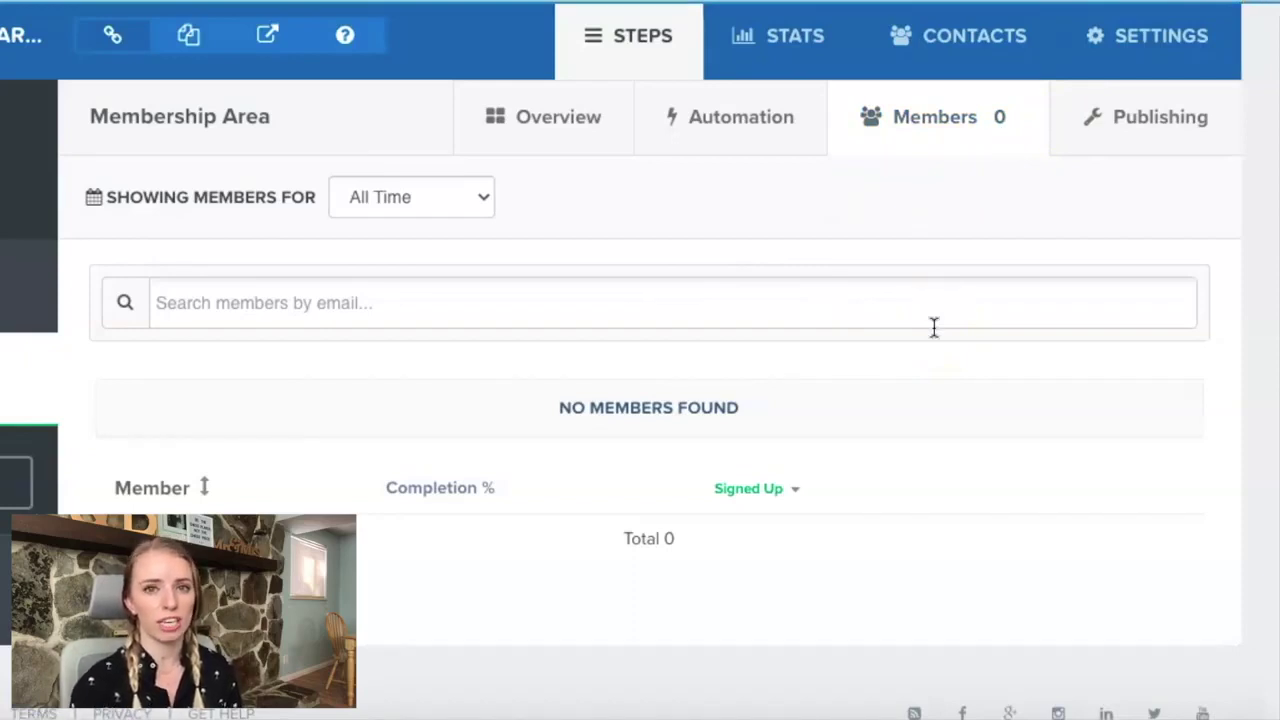
{"action": "left_click", "coordinate": [1103, 145]}
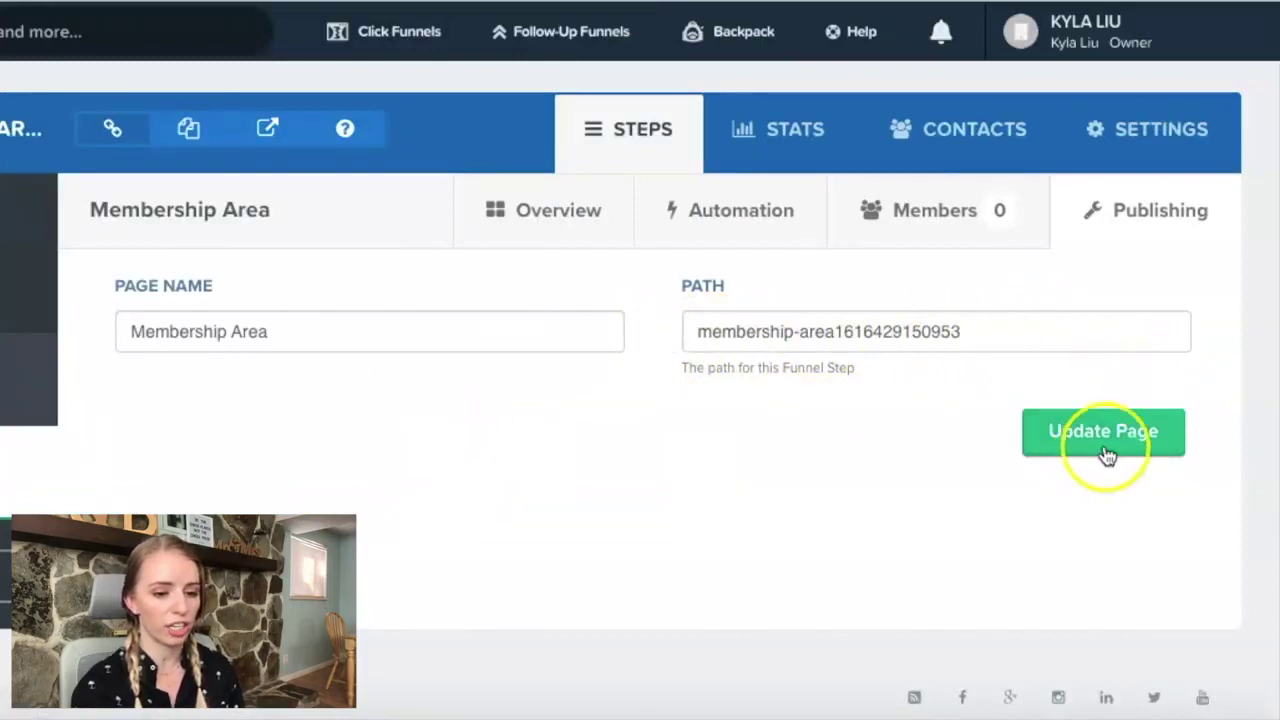
{"action": "left_click", "coordinate": [733, 213]}
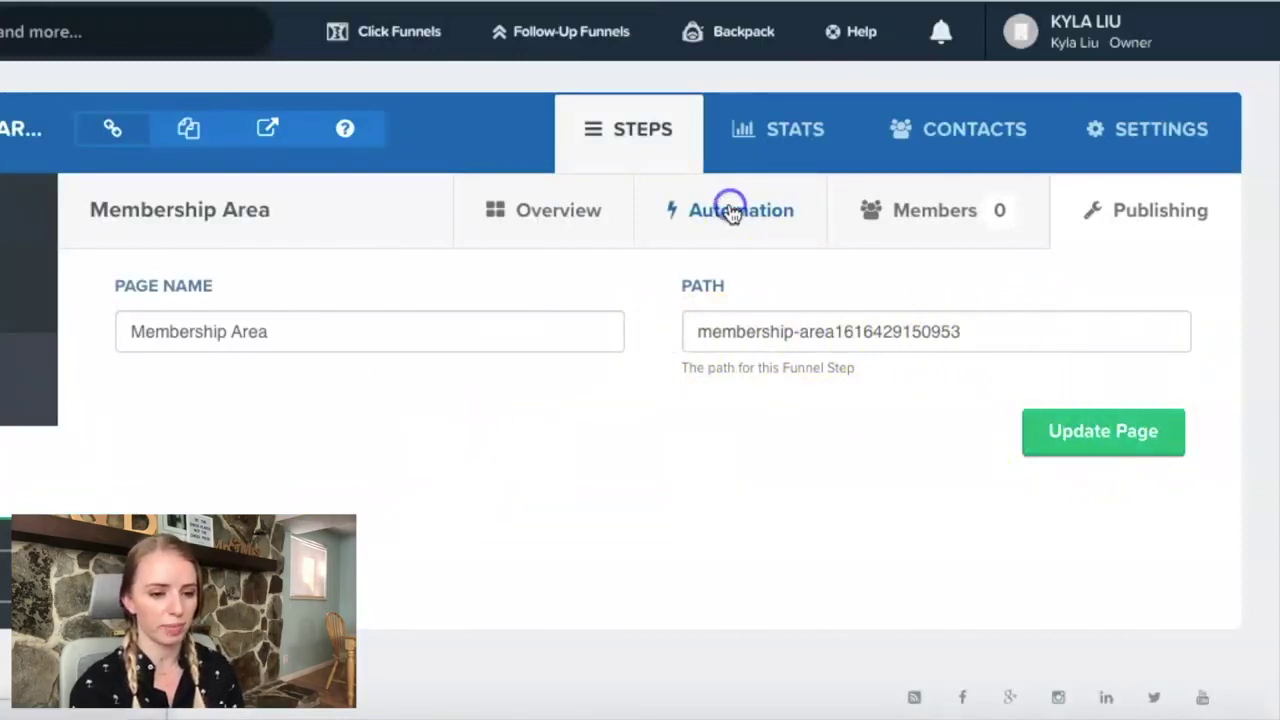